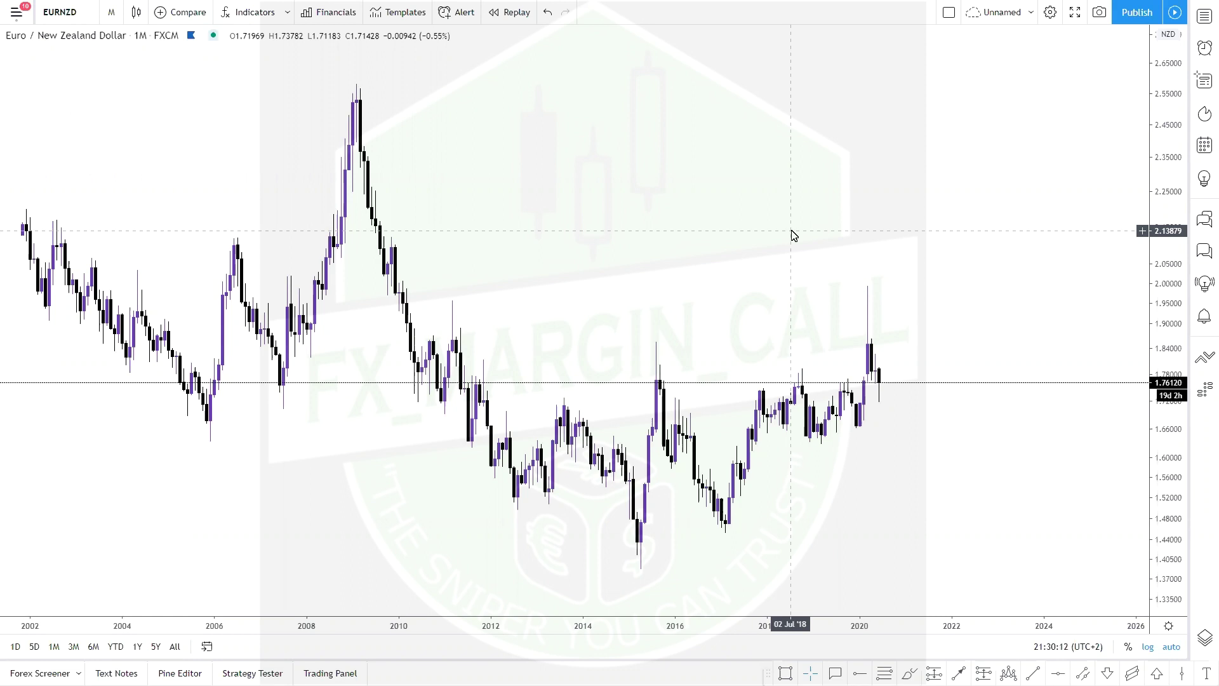
Step: Examine the EURNZD monthly price history from the 2009 high through the 2015 low to the latest 2020 candles
left_click_drag(644, 389, 597, 389)
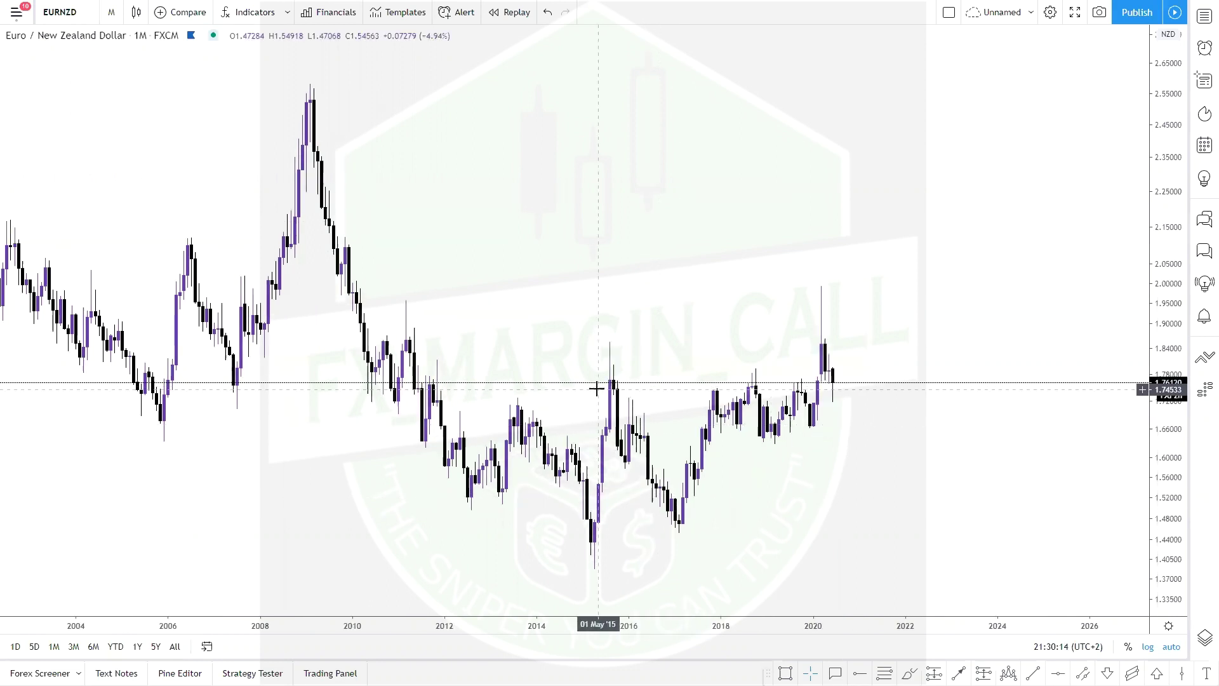
scroll(600, 388, "up", 2)
left_click_drag(496, 286, 588, 273)
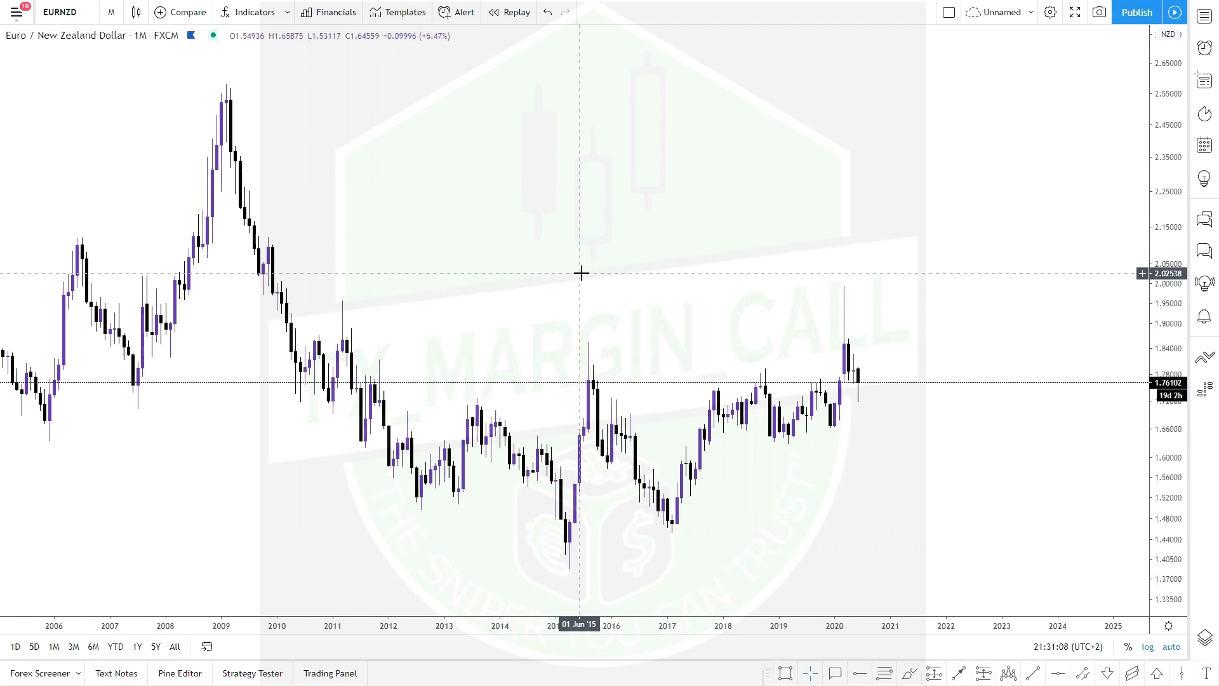
left_click_drag(658, 315, 551, 332)
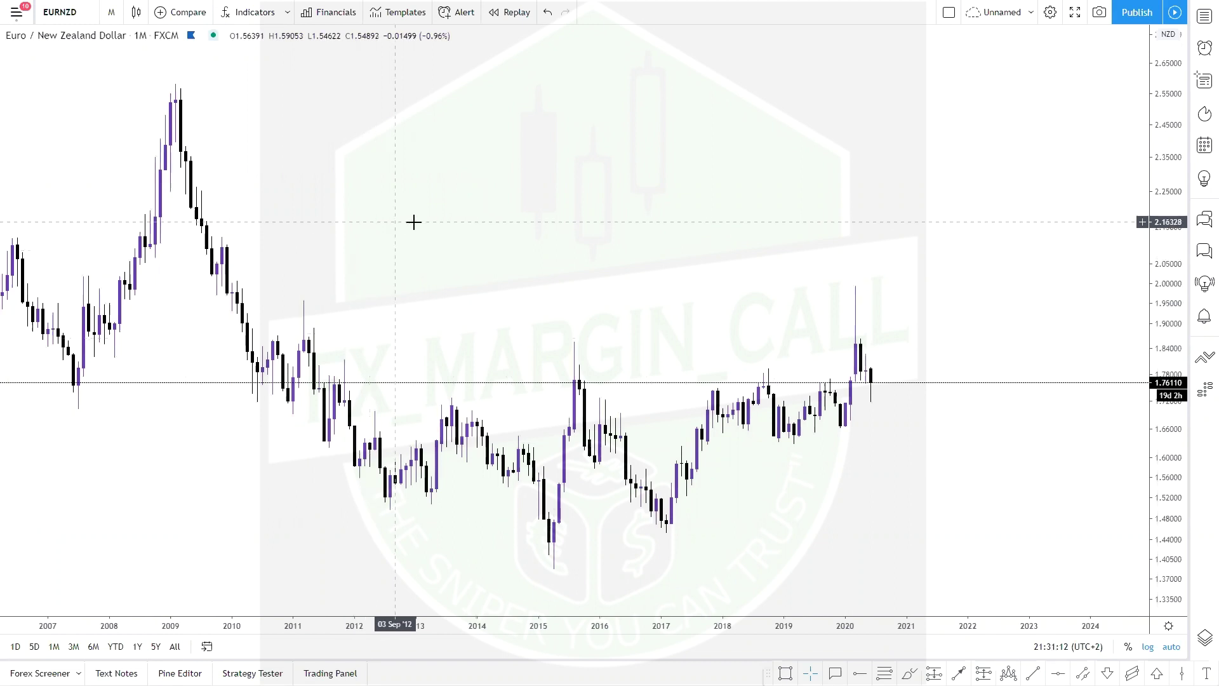
left_click_drag(346, 340, 378, 337)
left_click_drag(577, 496, 581, 496)
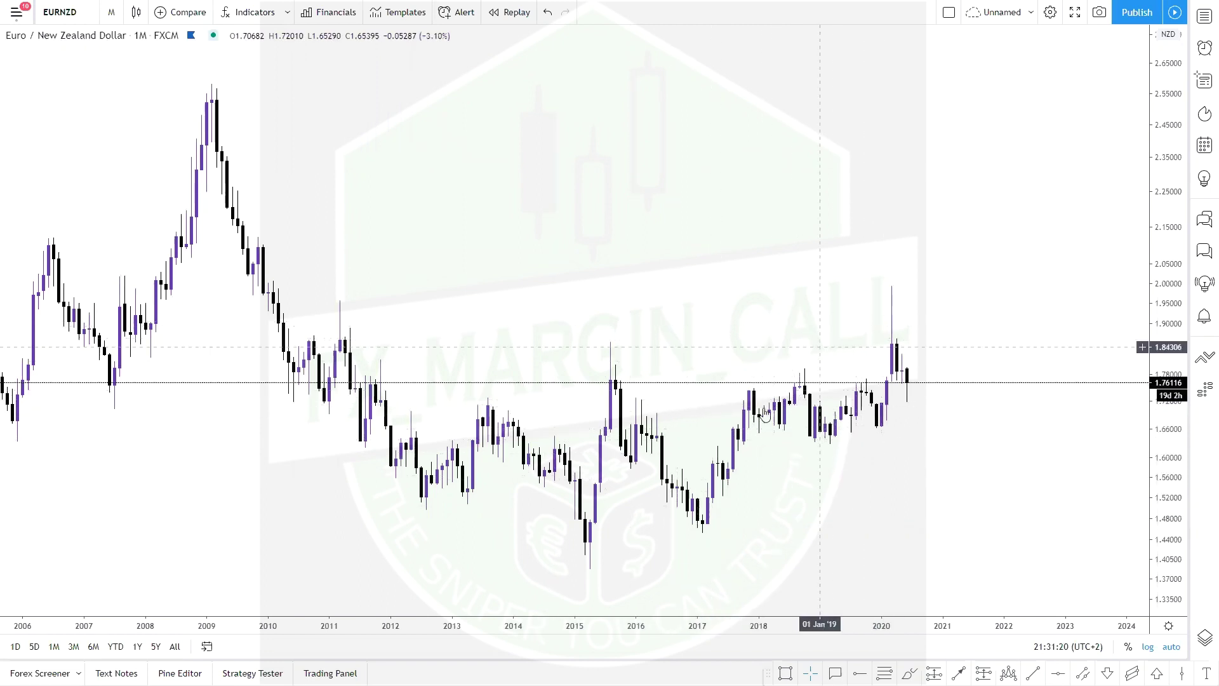
scroll(850, 321, "down", 1)
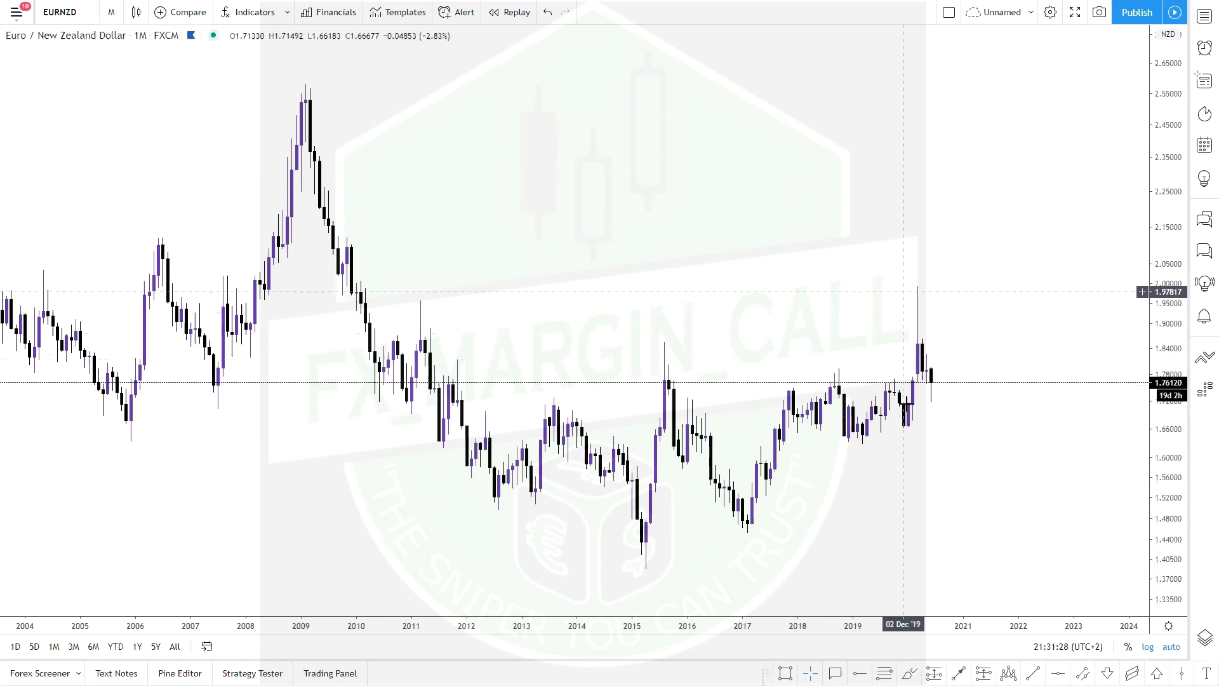
left_click_drag(931, 415, 891, 359)
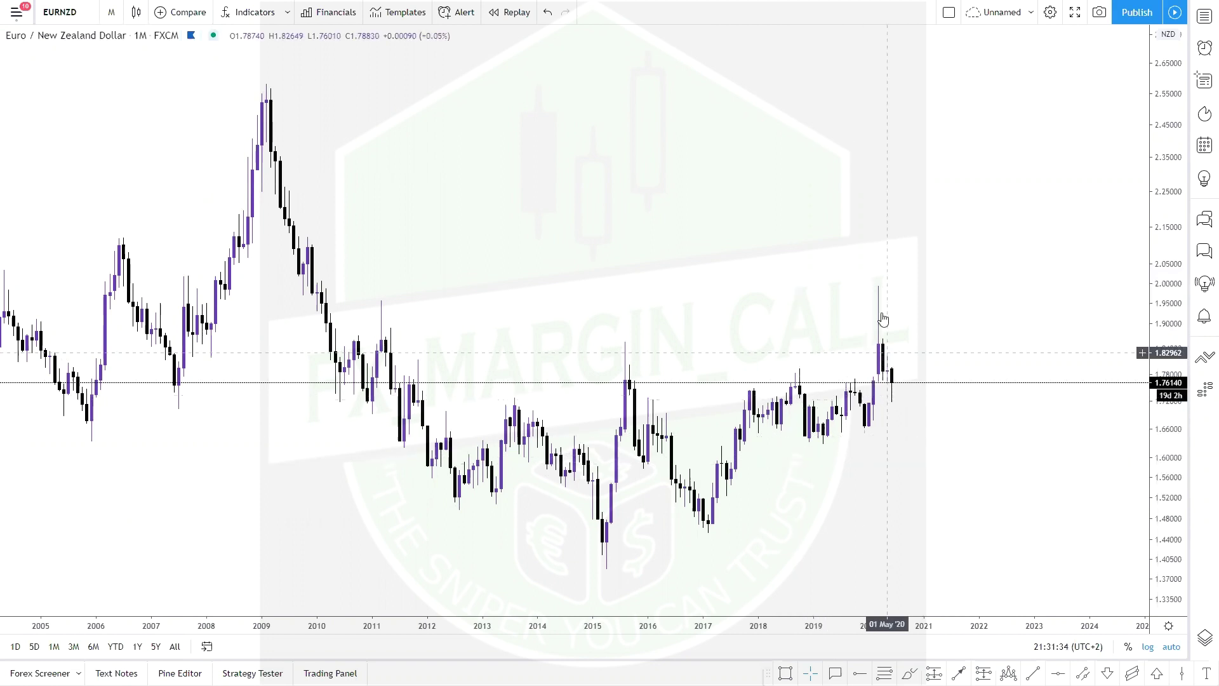
left_click_drag(930, 344, 933, 345)
Step: Draw an arrow from the latest candle up to about 2.18 and a second arrow from there down to about 1.40
left_click(959, 673)
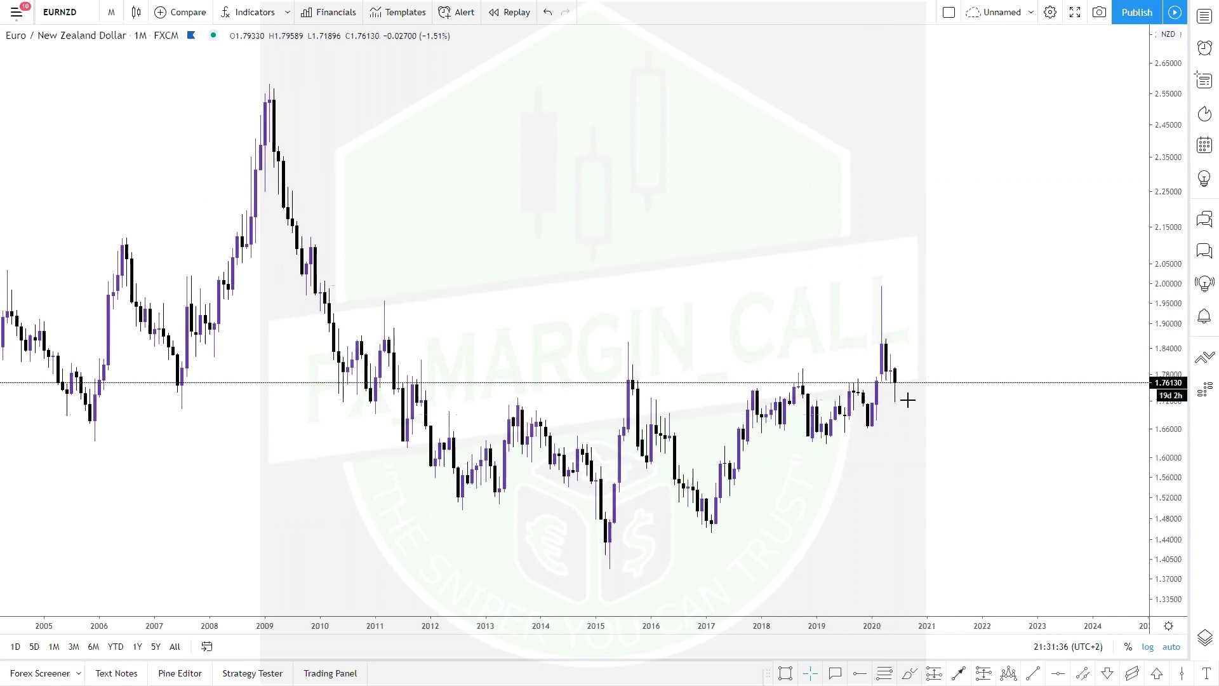
left_click(904, 394)
left_click(928, 216)
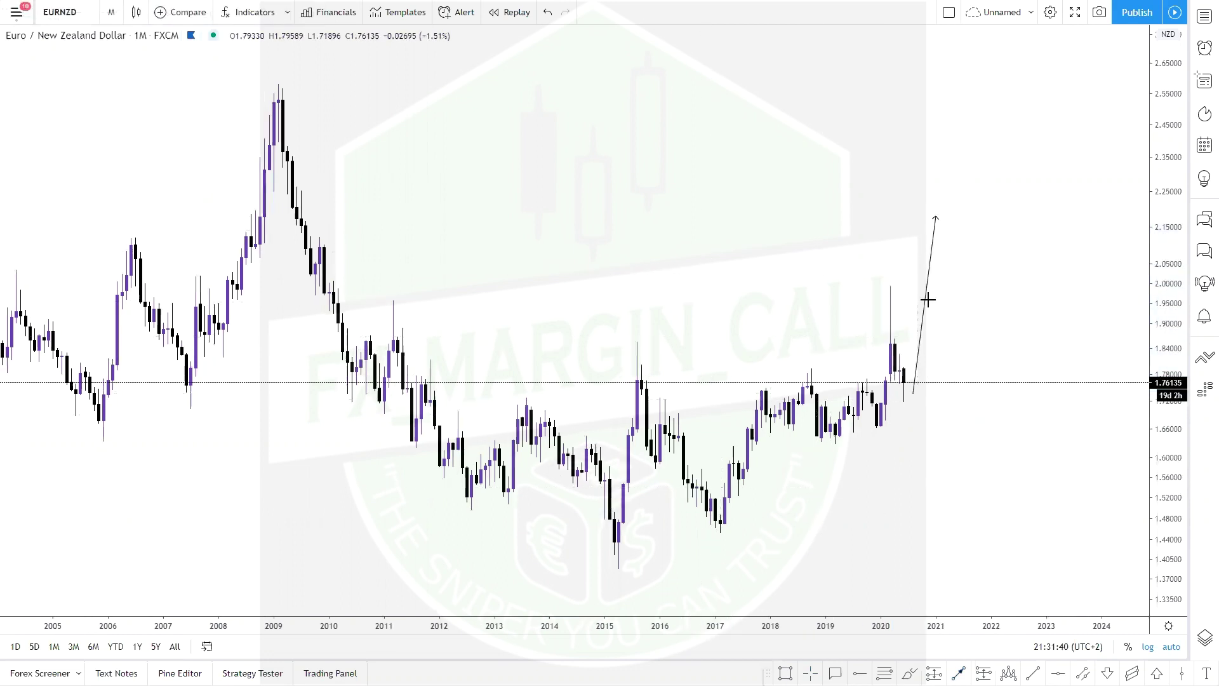
left_click(950, 222)
left_click(1041, 564)
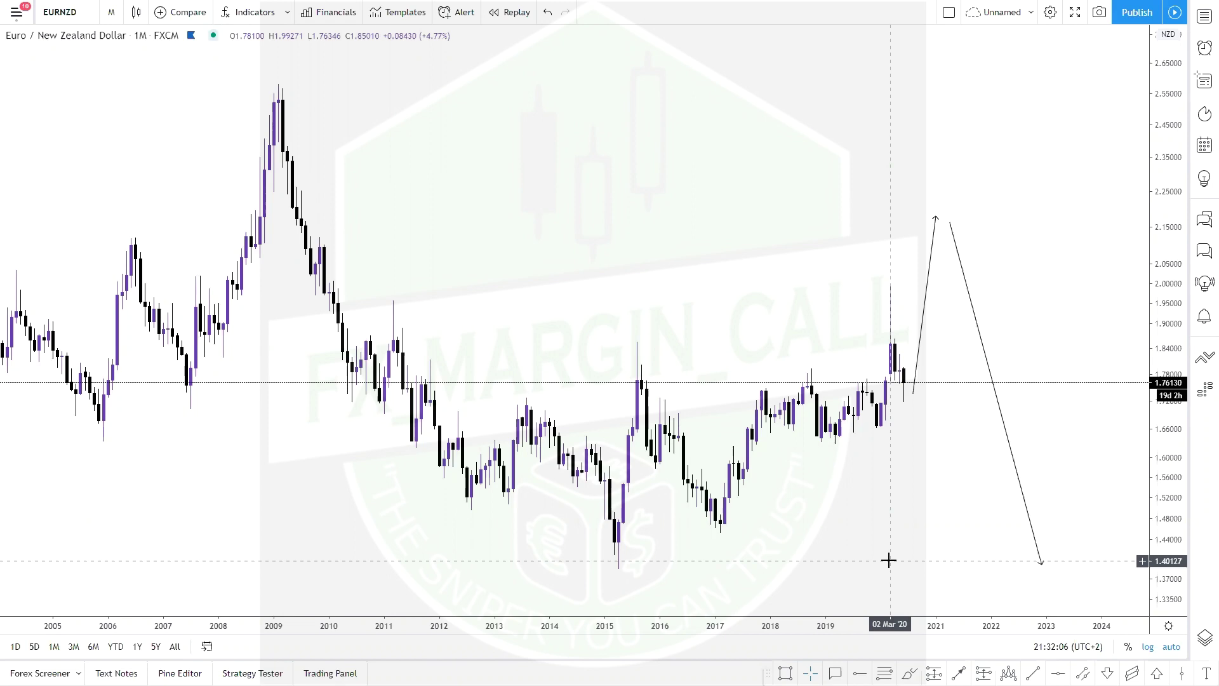
Step: Remove all drawings from the chart
left_click_drag(665, 266, 577, 279)
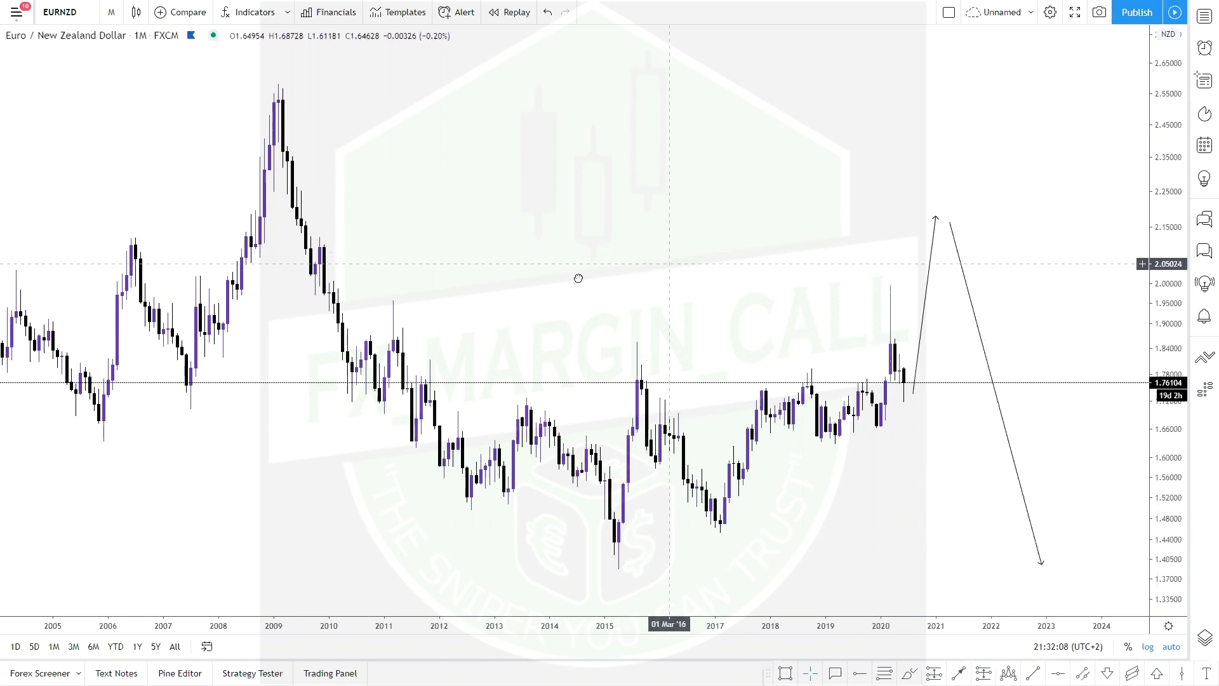
scroll(586, 297, "up", 3)
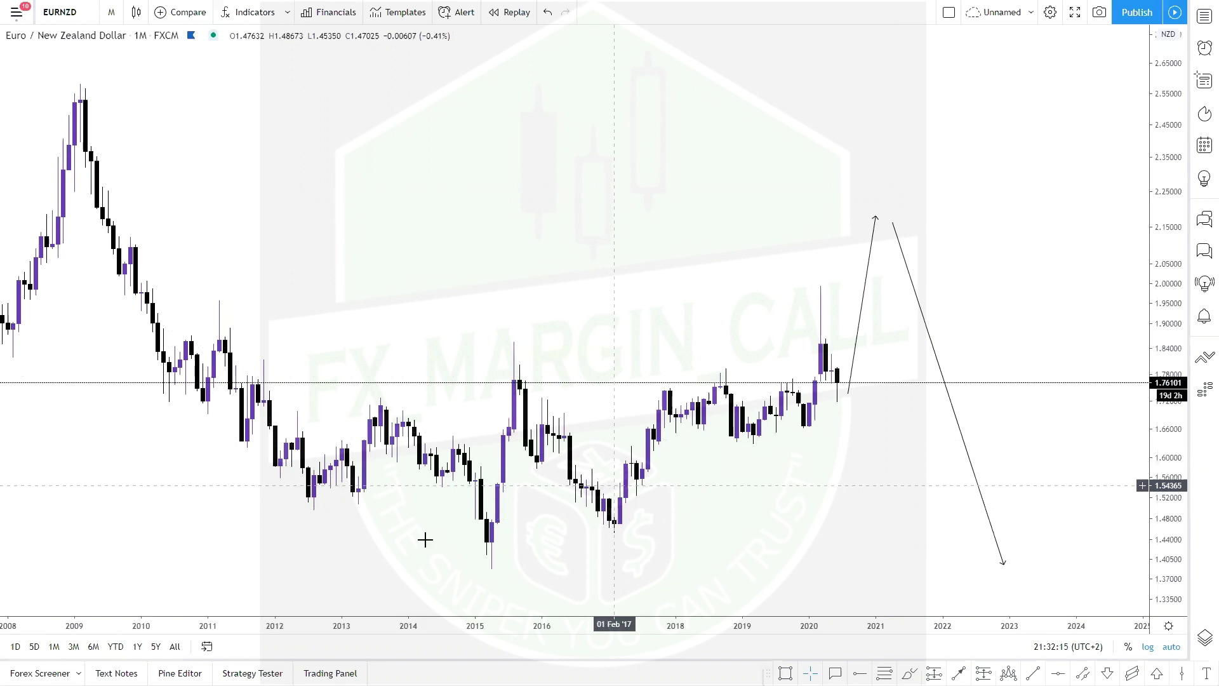
left_click_drag(719, 530, 776, 532)
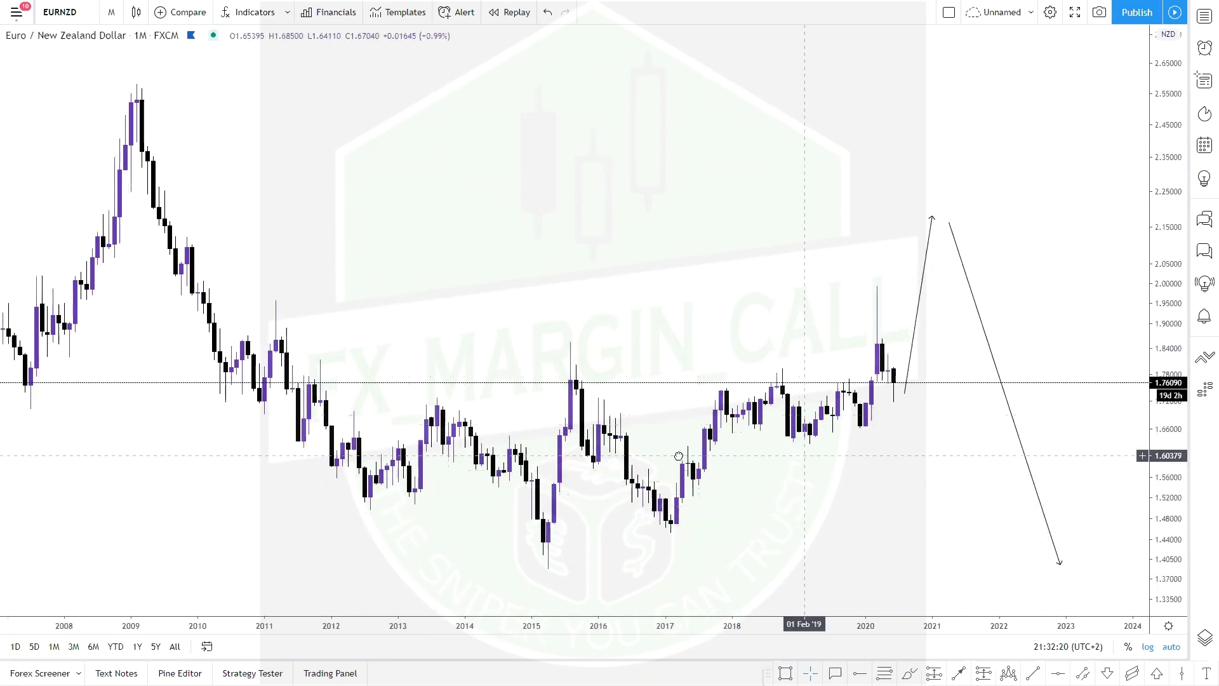
scroll(627, 446, "right", 3)
scroll(740, 462, "up", 2)
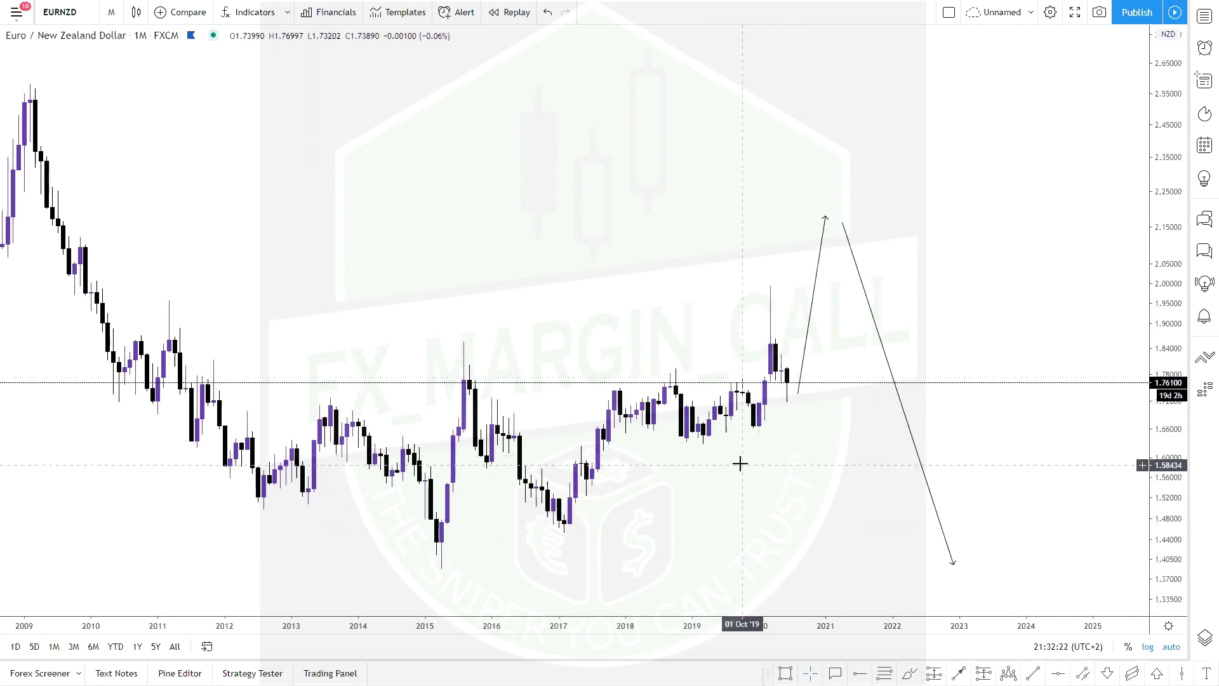
right_click(737, 461)
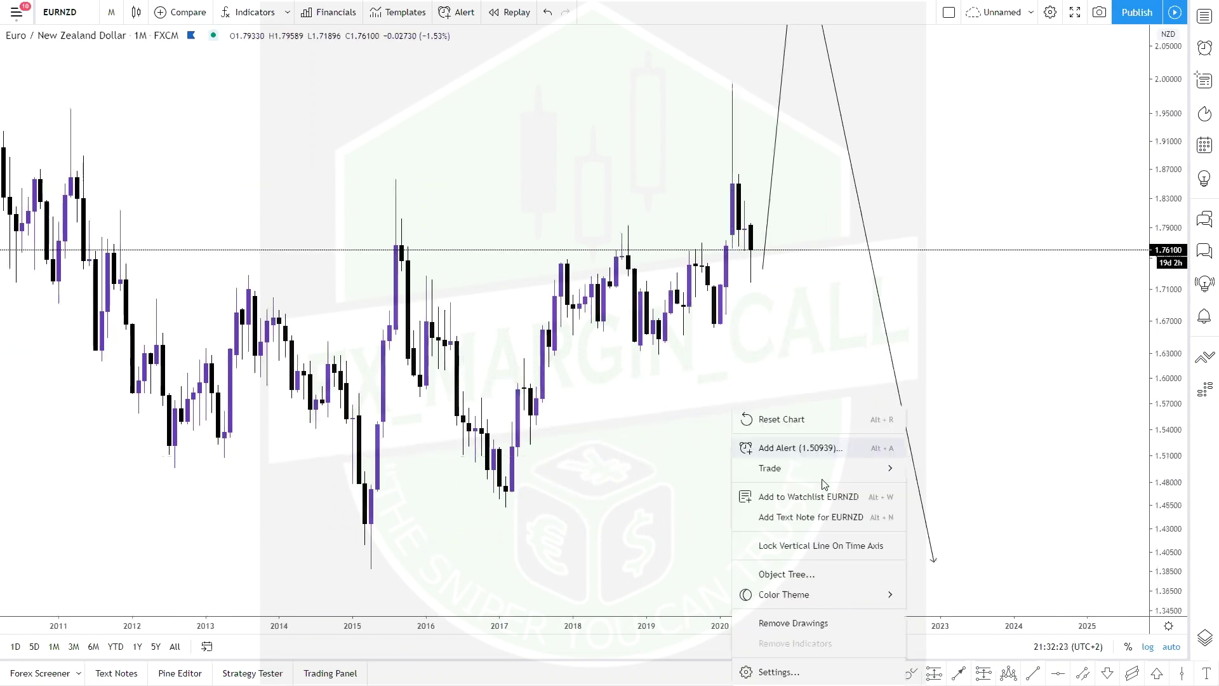
left_click(824, 619)
Step: Review the monthly candles from the 2009 peak through the 2017 low and up to the 2020 spike
left_click_drag(662, 478, 736, 474)
left_click_drag(618, 431, 607, 433)
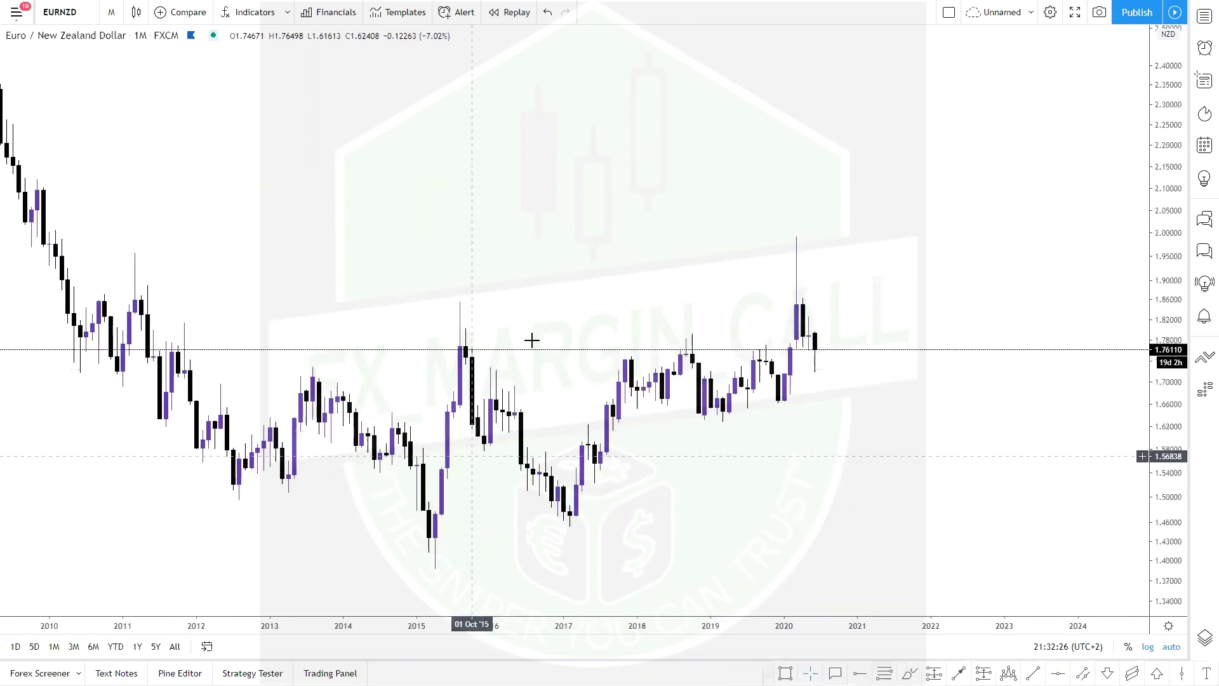
scroll(669, 286, "down", 4)
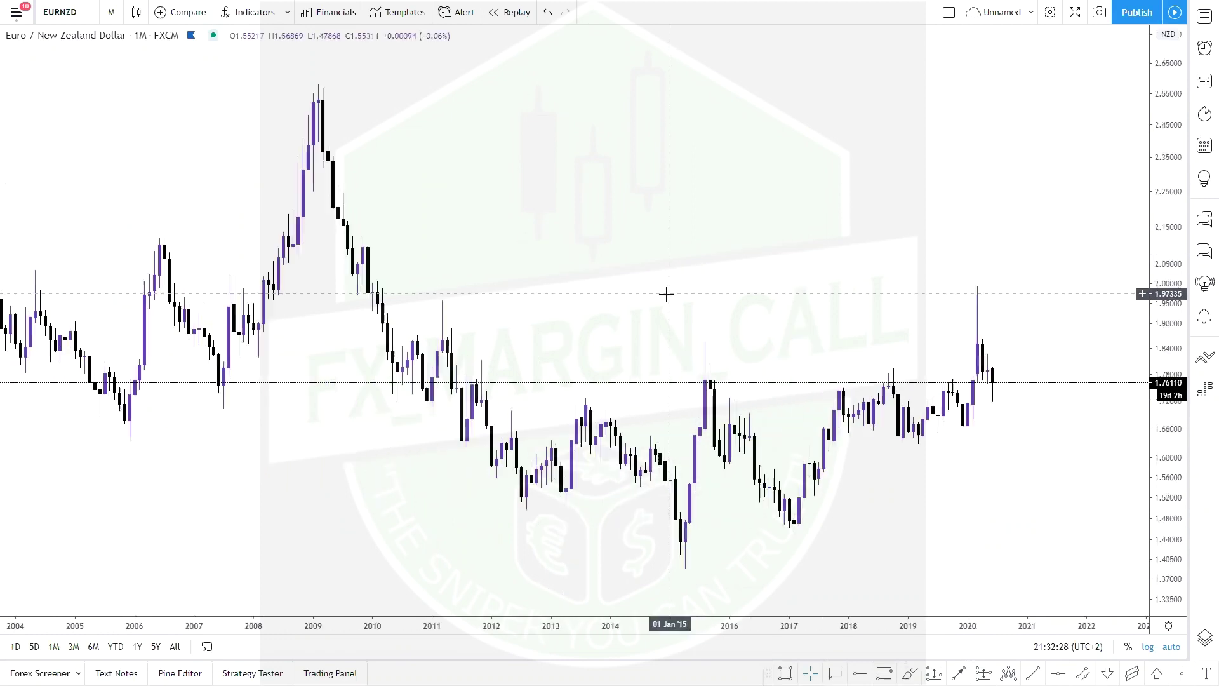
scroll(568, 292, "right", 3)
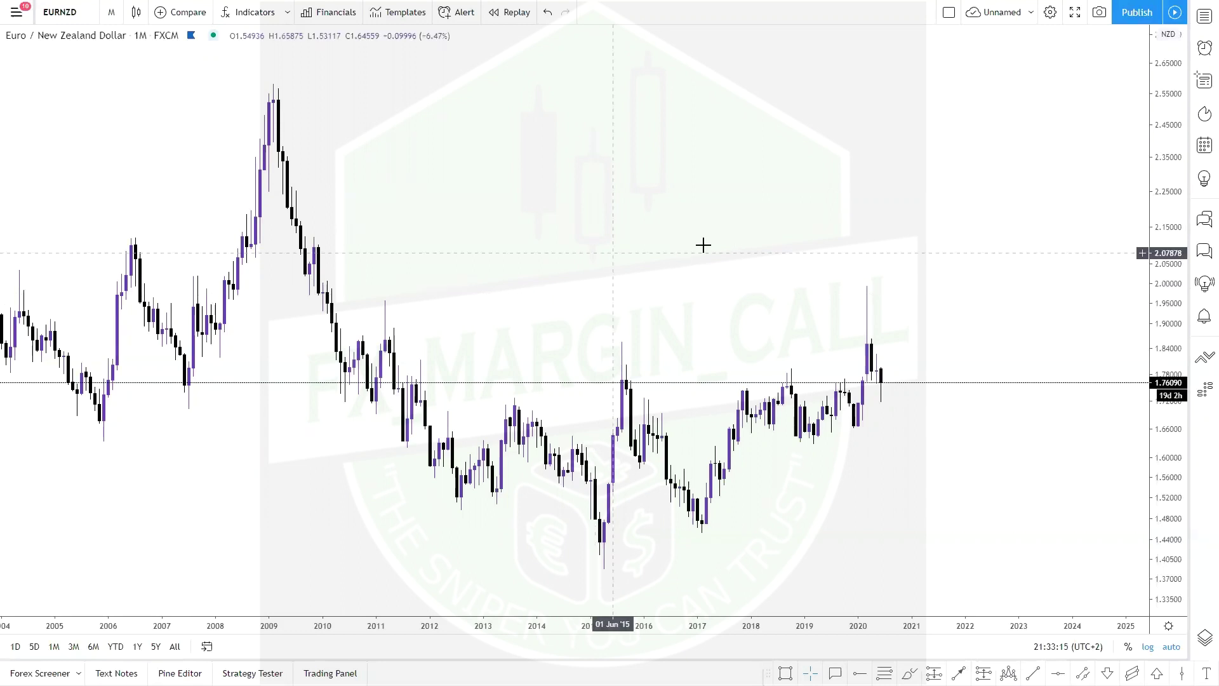
left_click_drag(584, 321, 549, 326)
scroll(549, 325, "right", 3)
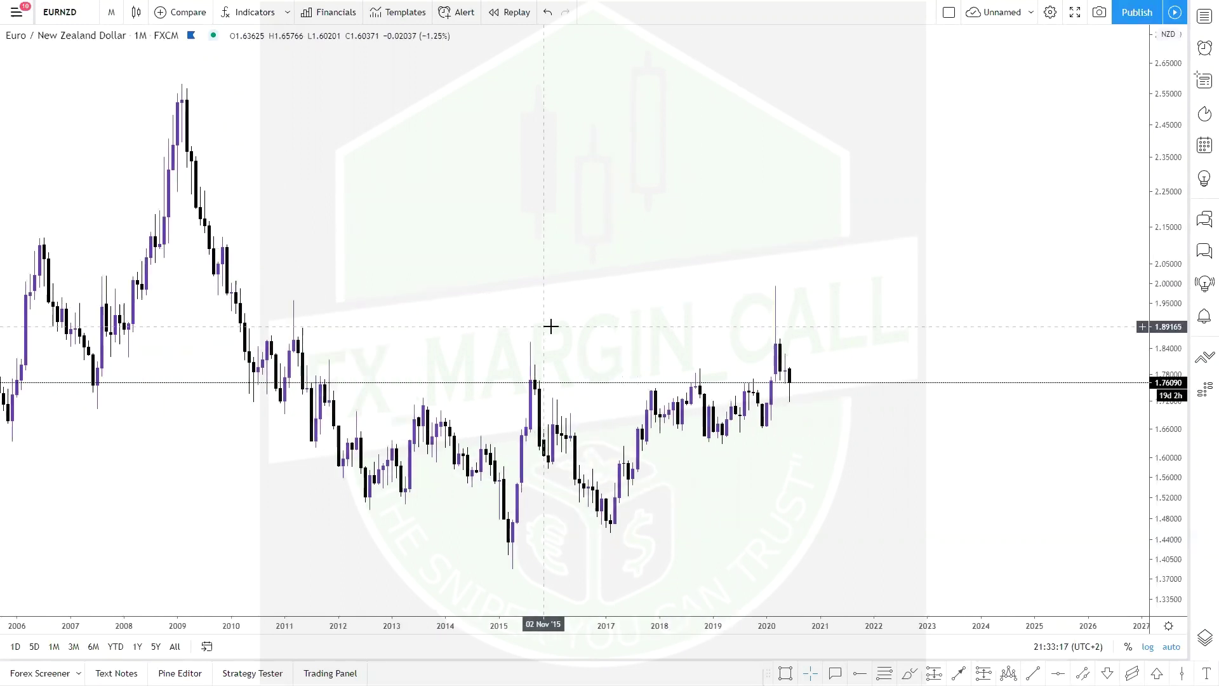
scroll(550, 326, "up", 3)
scroll(575, 319, "left", 5)
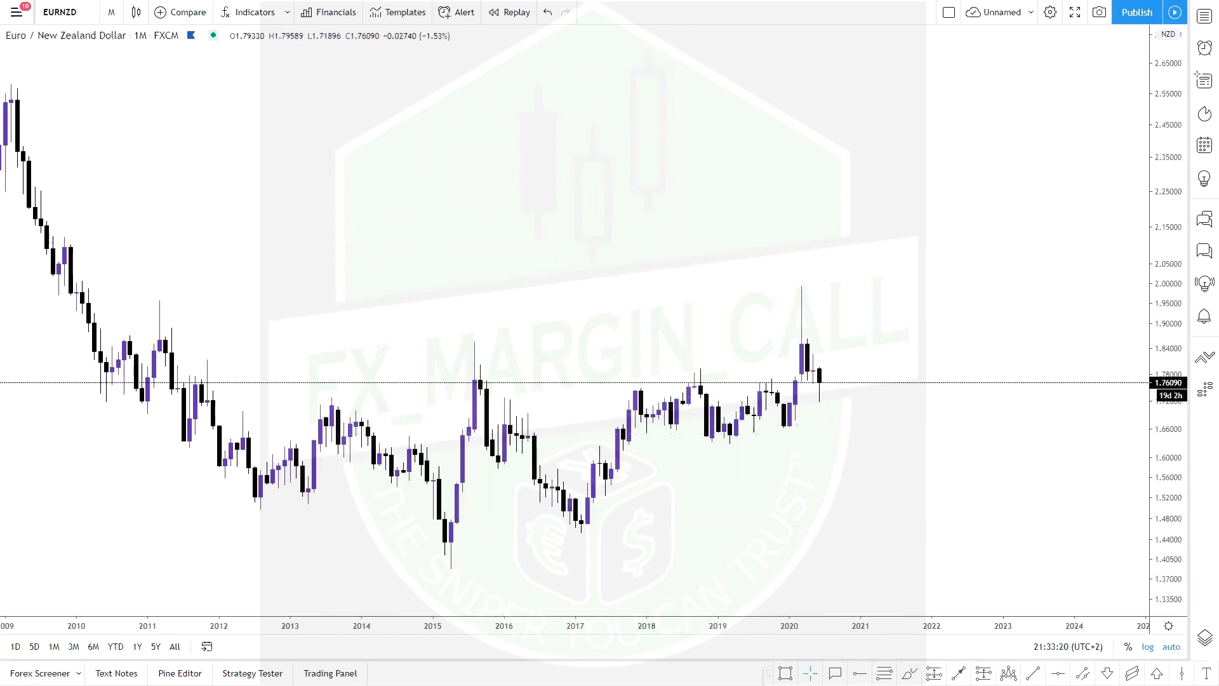
Step: Draw an arrow along the 2017 rally up to about 1.76 and a rectangle around the following consolidation between about 1.65 and 1.76
left_click(575, 525)
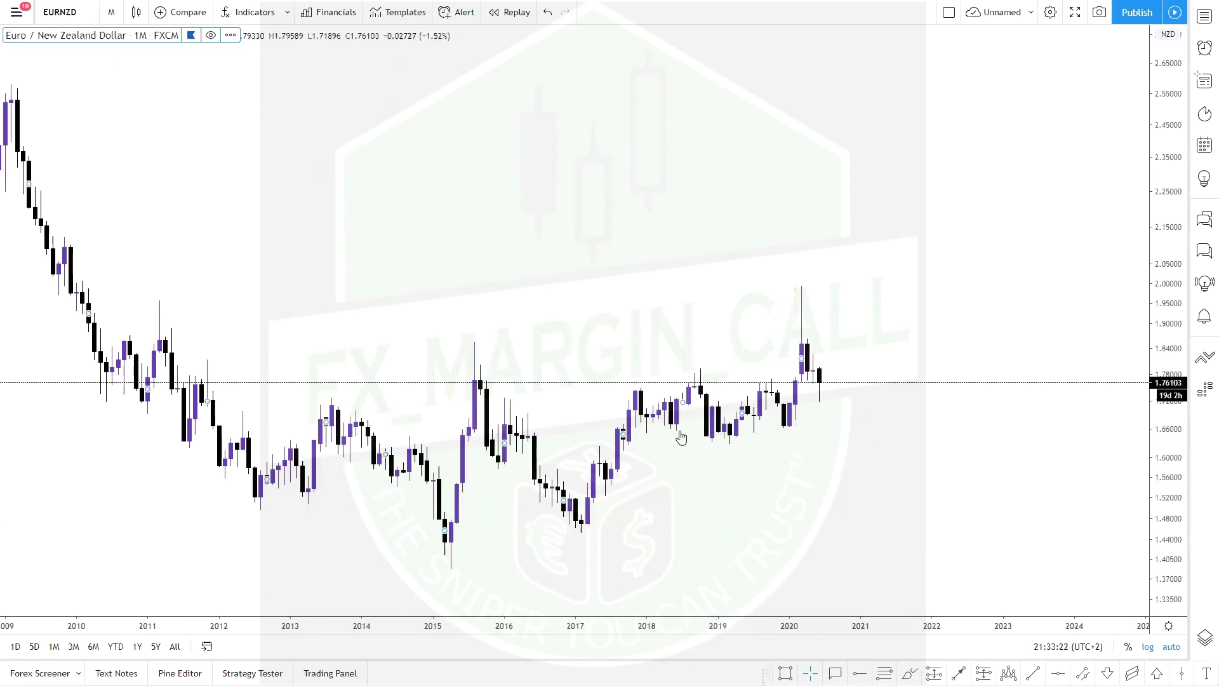
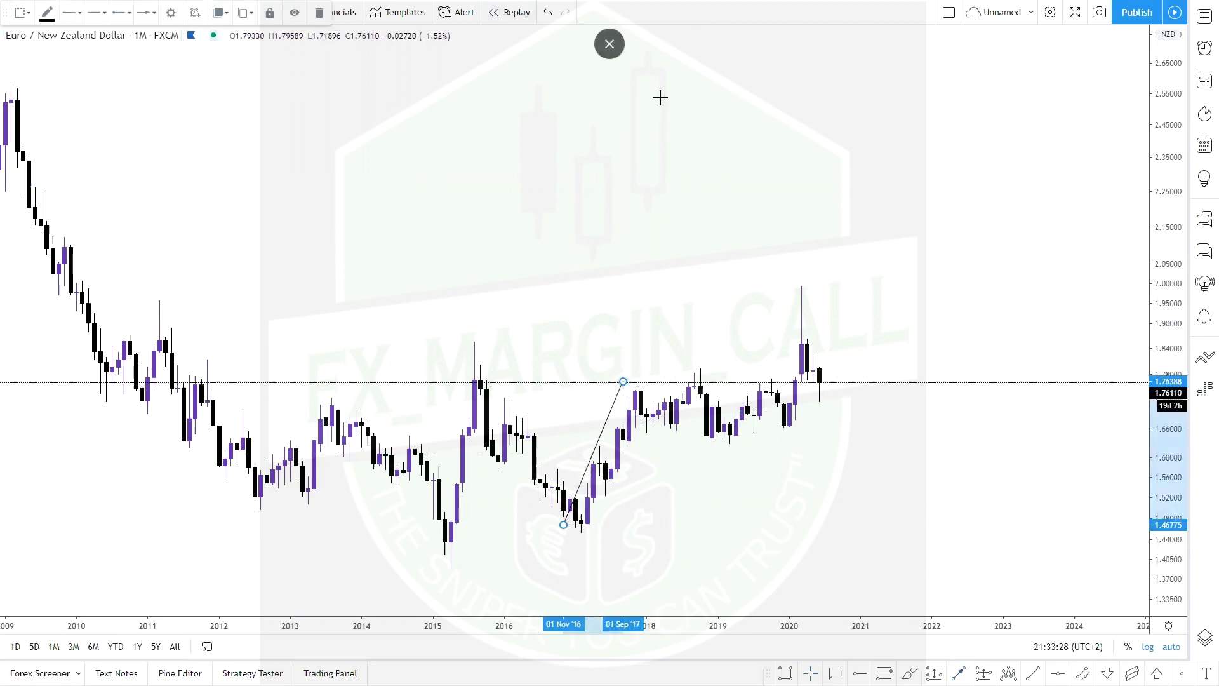
left_click(789, 419)
left_click(784, 673)
left_click(628, 381)
left_click(801, 436)
left_click_drag(909, 463, 799, 474)
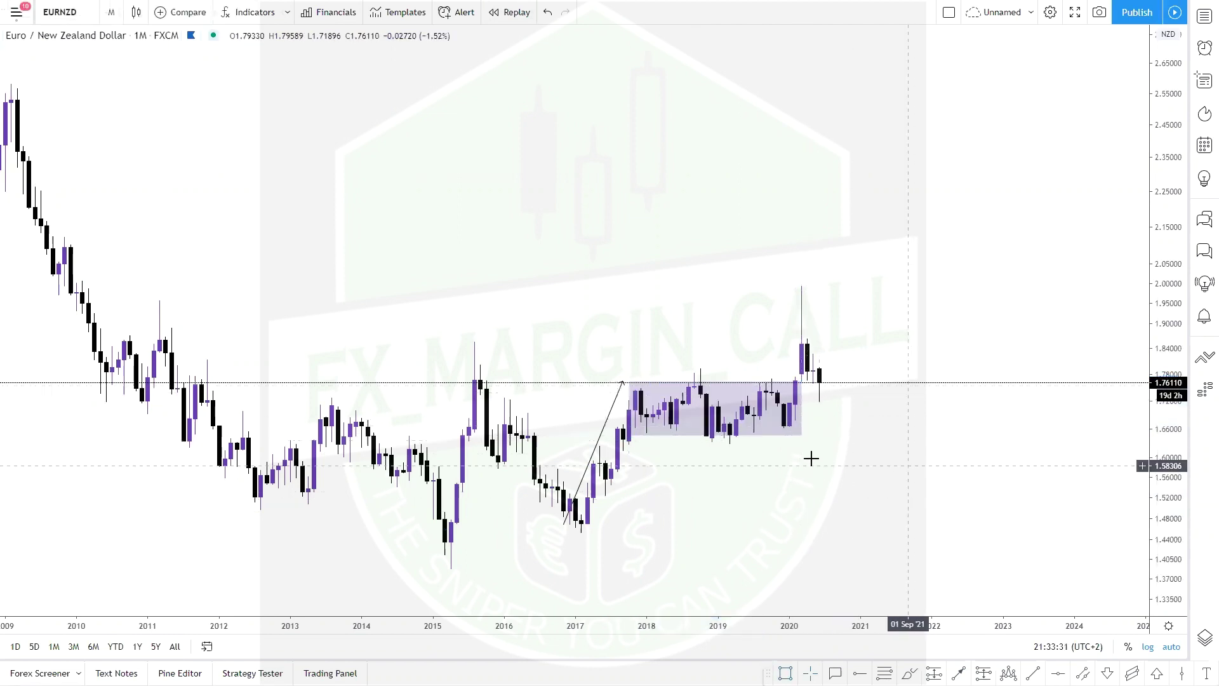
Step: Draw an upward arrow from the end of the consolidation rectangle in early 2020 to about 2.08
scroll(815, 456, "down", 2)
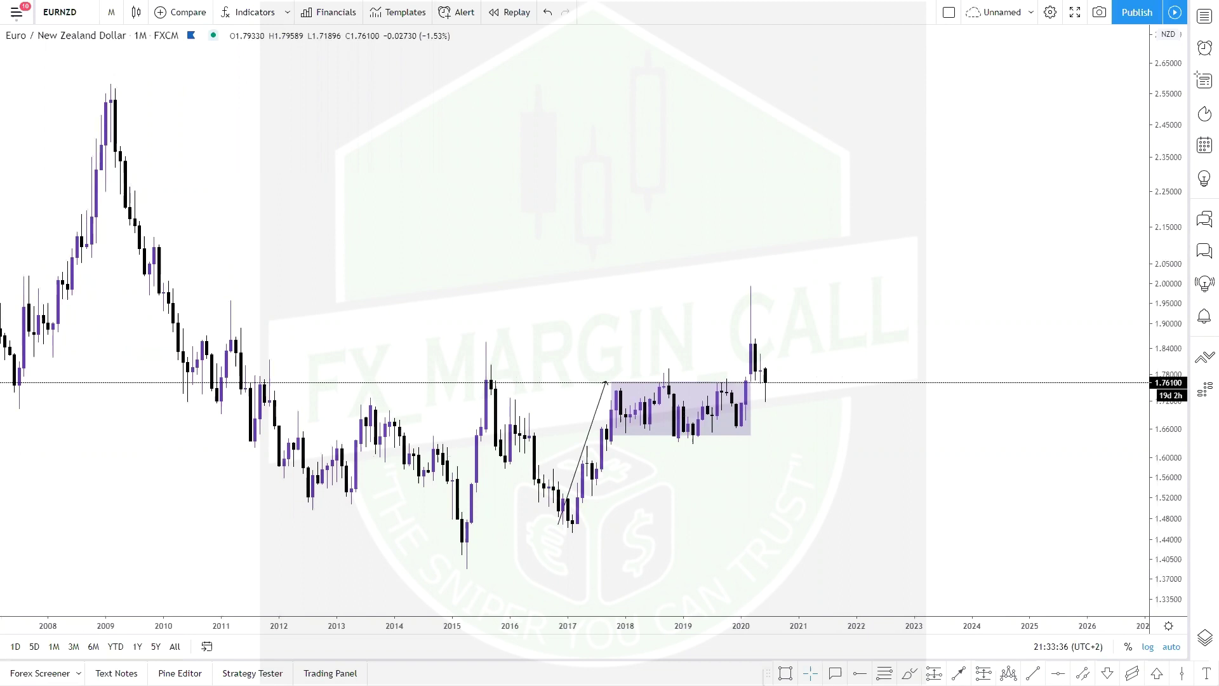
key("alt+t")
left_click(745, 404)
left_click(775, 250)
left_click(786, 335)
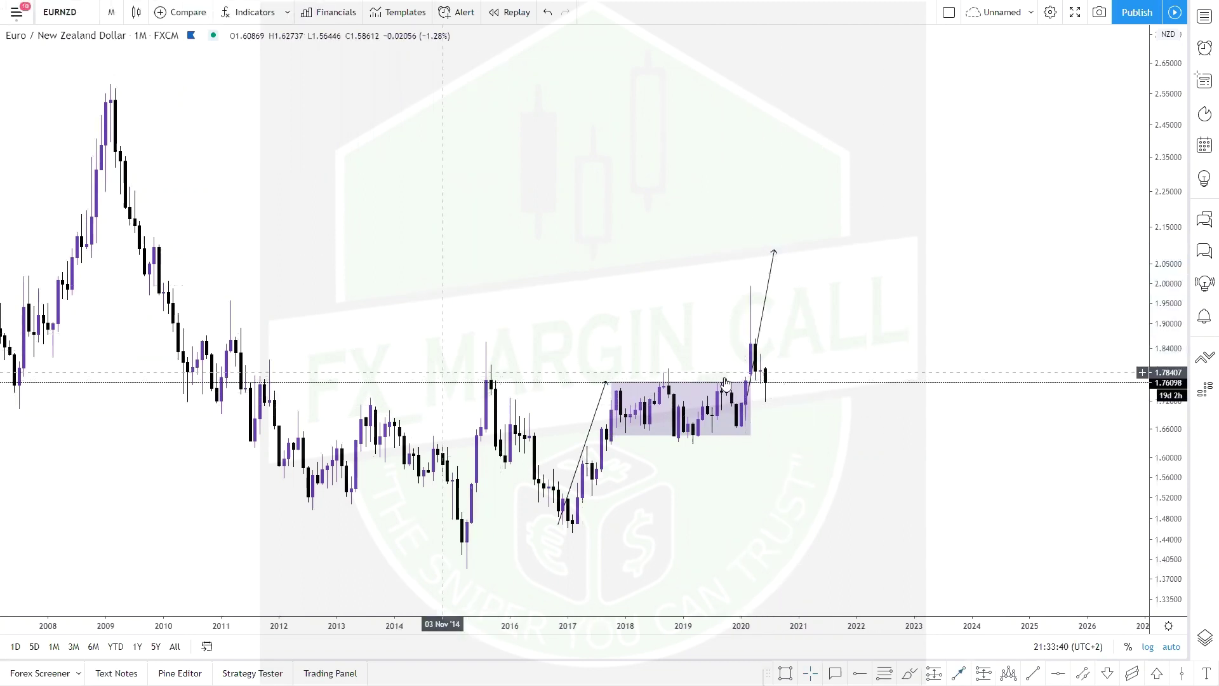
Step: Place a horizontal ray at about 1.755, starting from the tip of the 2017 rally arrow
left_click_drag(808, 440, 688, 420)
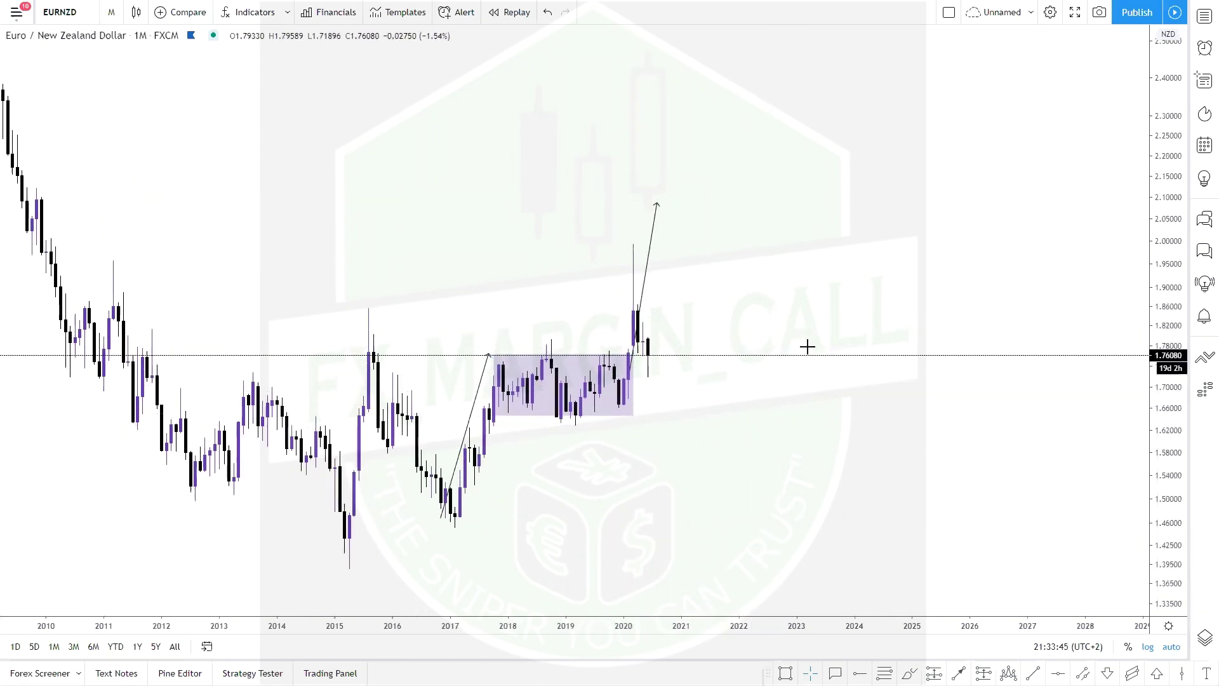
left_click(486, 358)
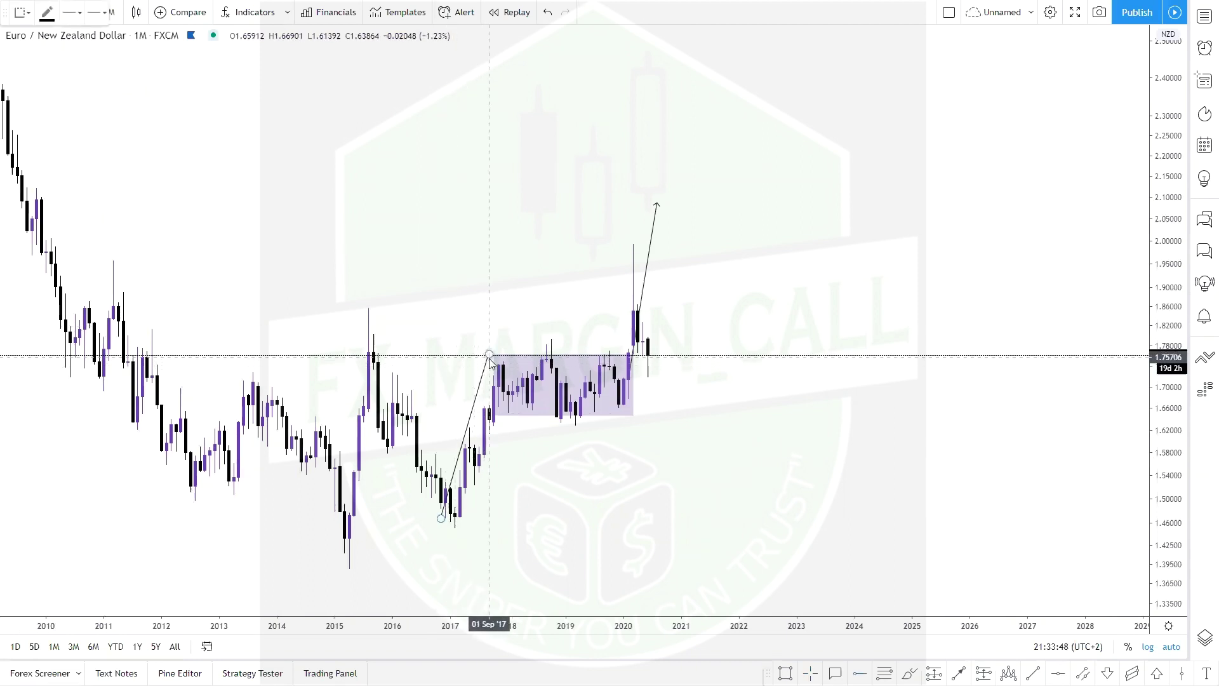
key("alt+j")
left_click(560, 297)
left_click_drag(551, 294, 609, 282)
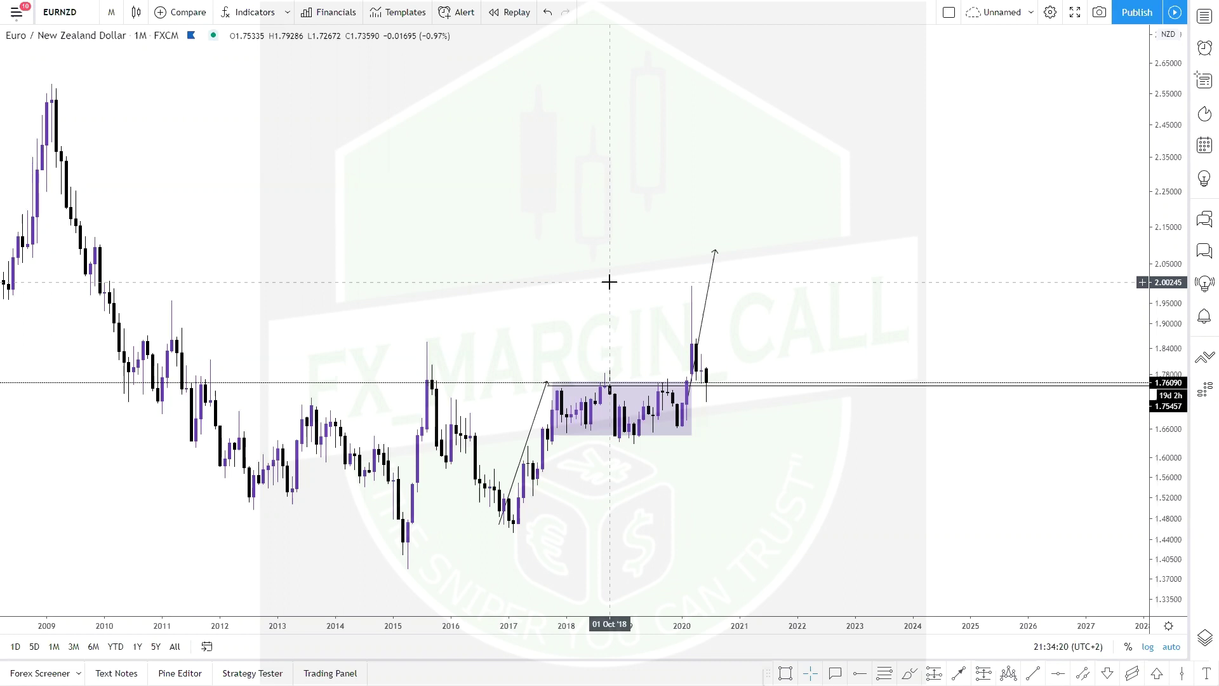
Step: Lower the tip of the 2020 breakout arrow to about 1.93
left_click_drag(593, 294, 724, 524)
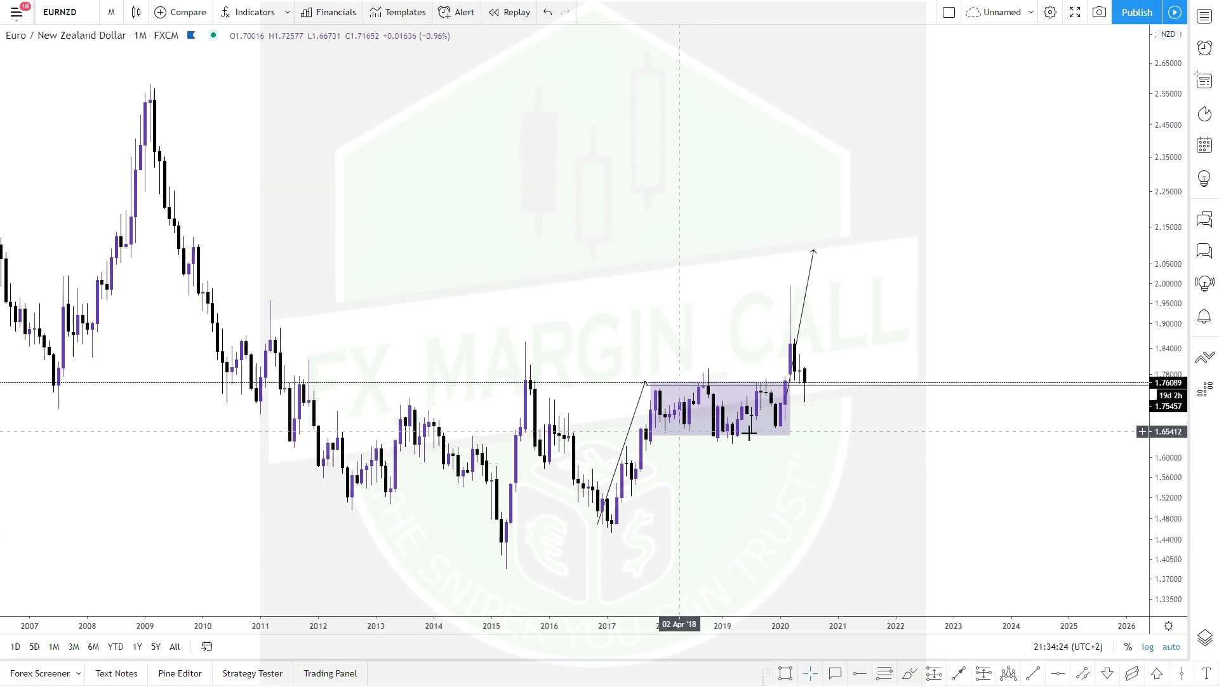
left_click_drag(783, 482, 738, 486)
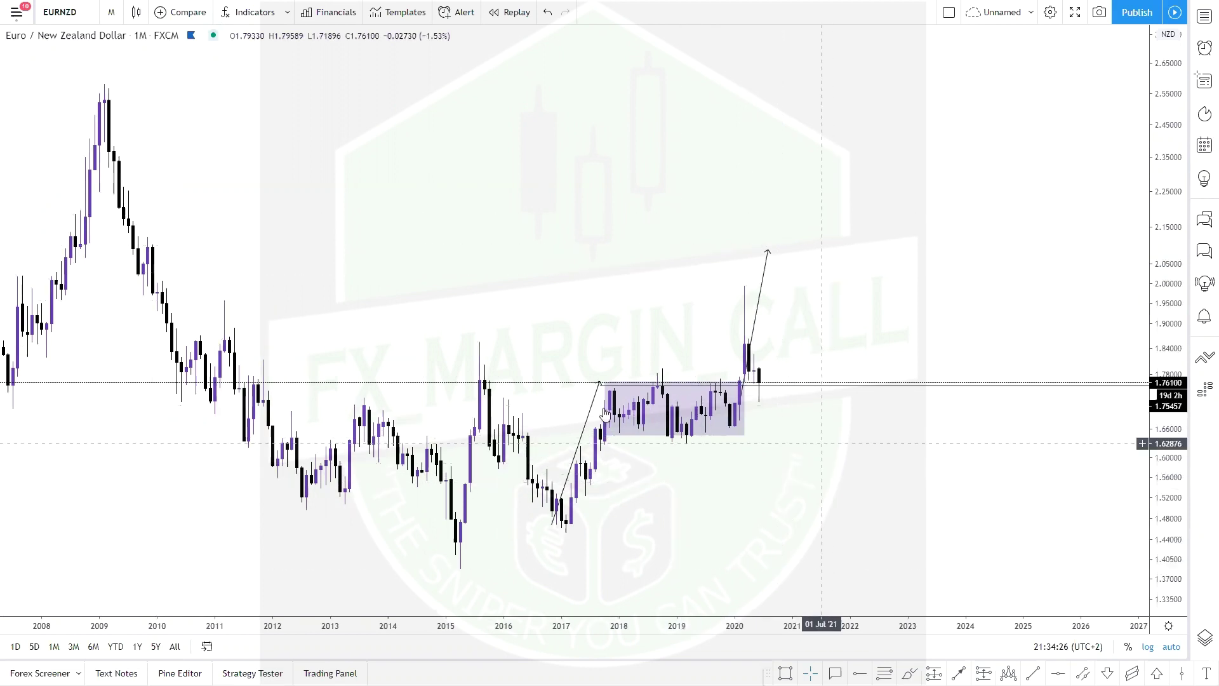
left_click(740, 400)
left_click_drag(783, 487, 721, 433)
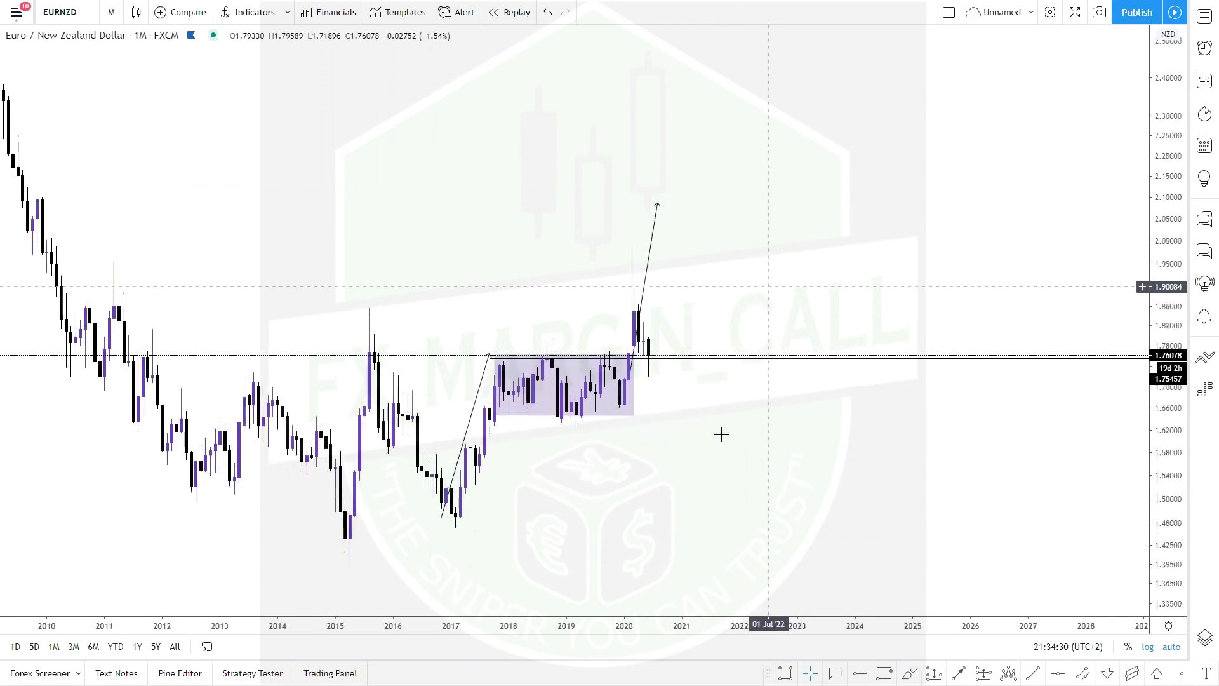
right_click(725, 434)
left_click(658, 444)
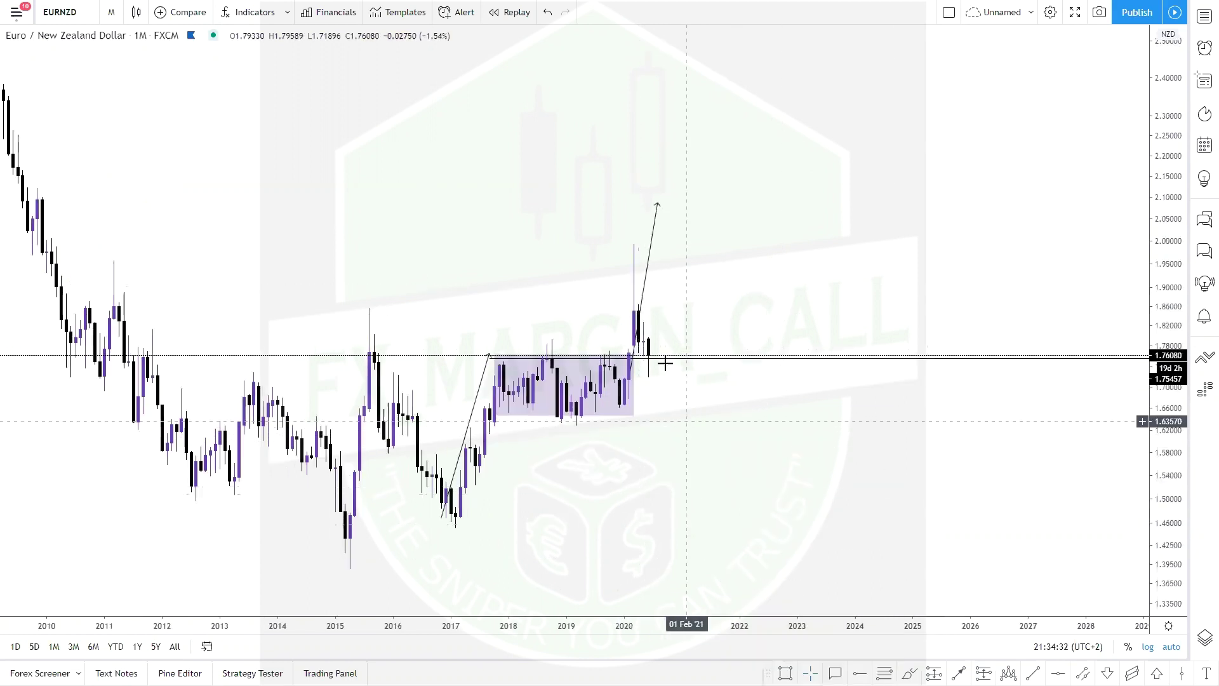
left_click_drag(658, 203, 667, 272)
Step: Draw a narrow rectangle over the upper wick of the March 2020 candle, from about 2.02 down to 1.85
left_click_drag(710, 459, 798, 460)
left_click(785, 673)
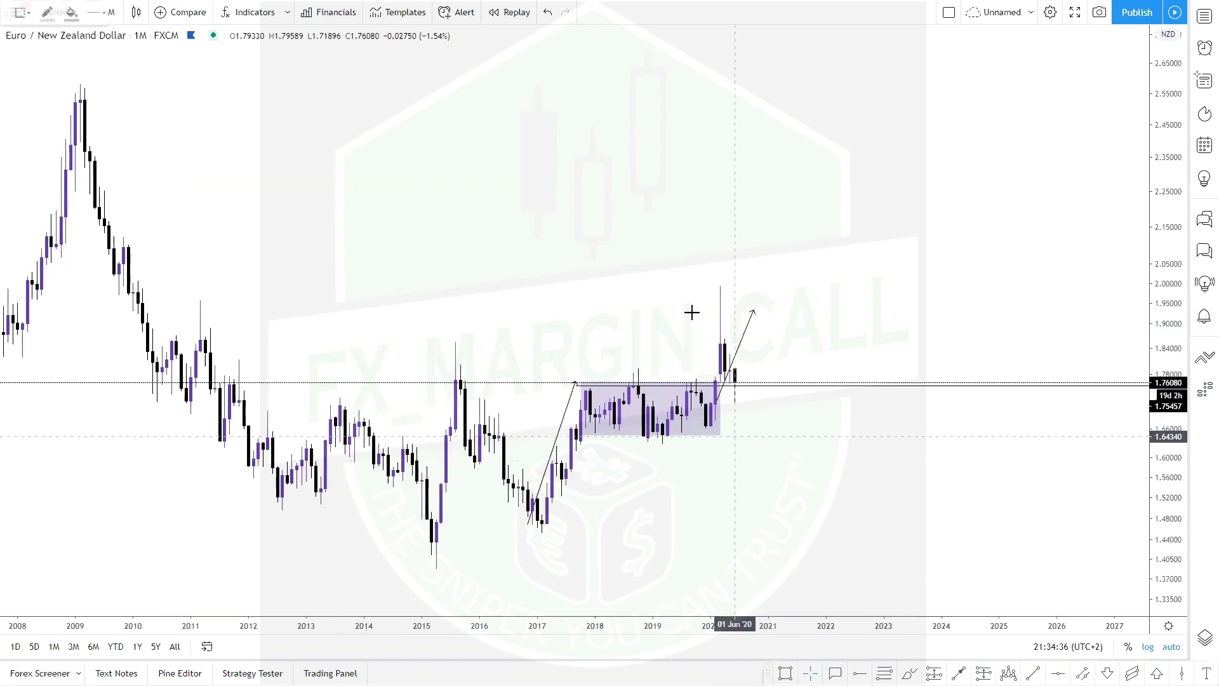
left_click(711, 279)
left_click(732, 343)
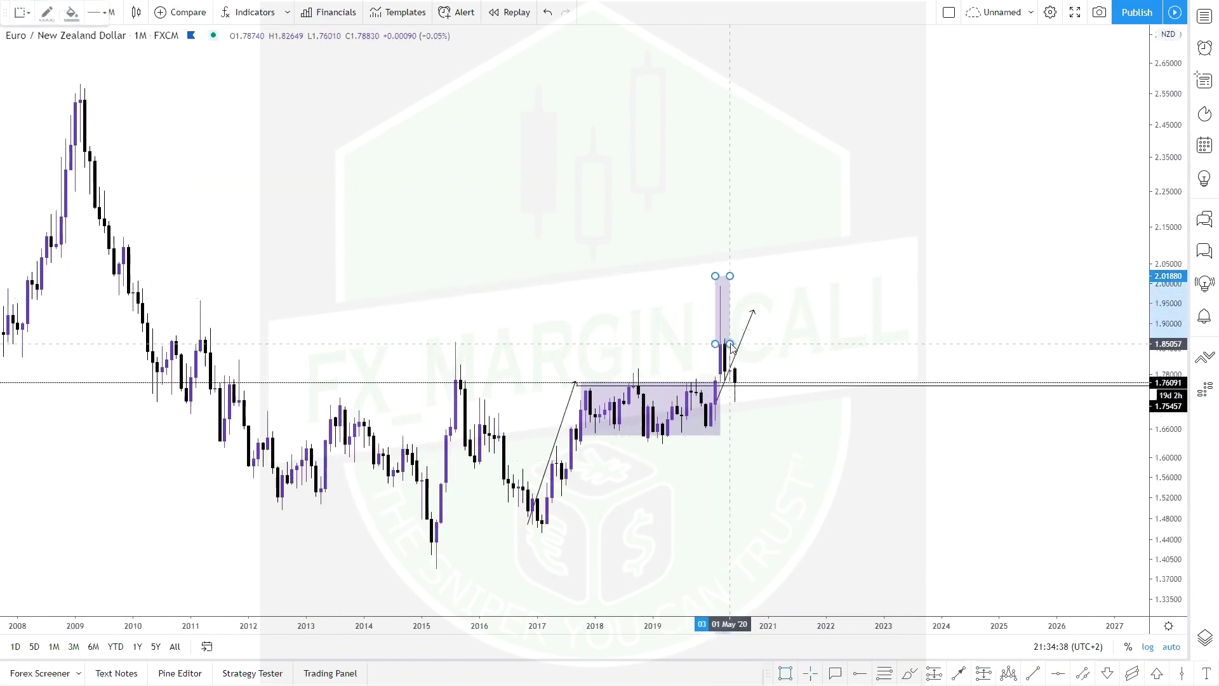
left_click(612, 310)
Step: Add a callout reading "UNFILLED TAIL" that points to the rectangle over the March 2020 wick
left_click(835, 673)
left_click(714, 311)
left_click(686, 281)
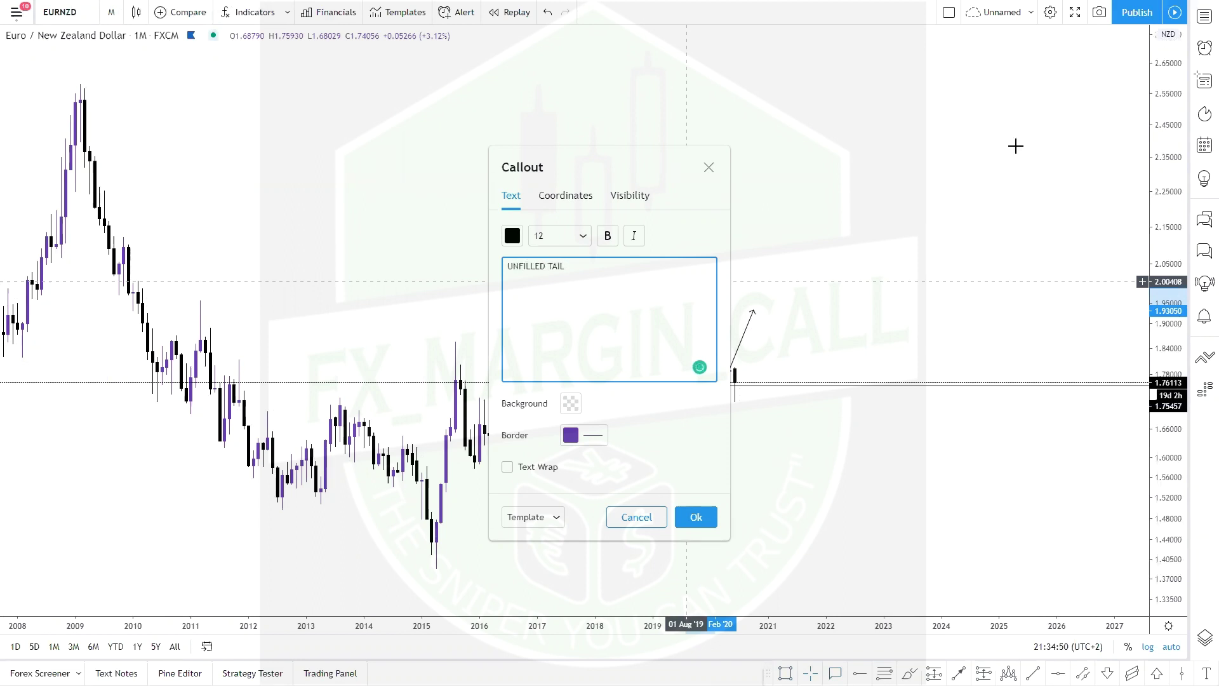
left_click(296, 218)
left_click_drag(297, 218, 378, 236)
scroll(425, 248, "down", 3)
scroll(551, 257, "up", 1)
left_click_drag(535, 261, 396, 307)
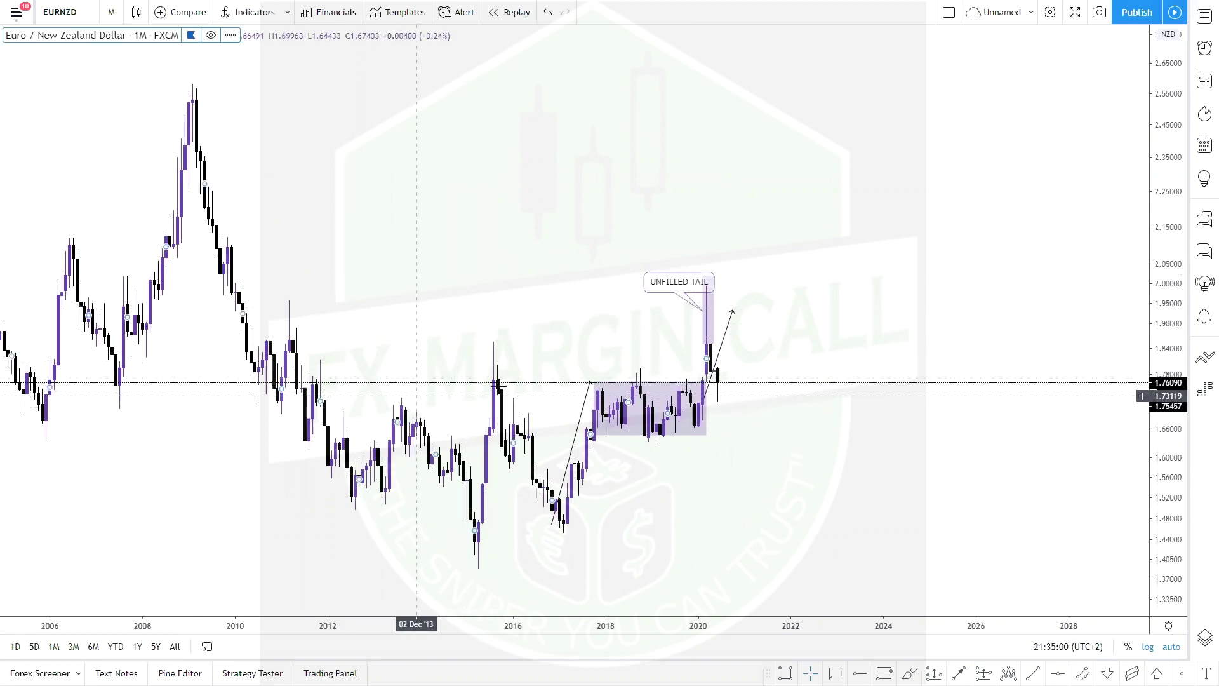
Step: Delete the consolidation rectangle, the 2017 rally arrow and the 2020 breakout arrow
scroll(678, 466, "right", 5)
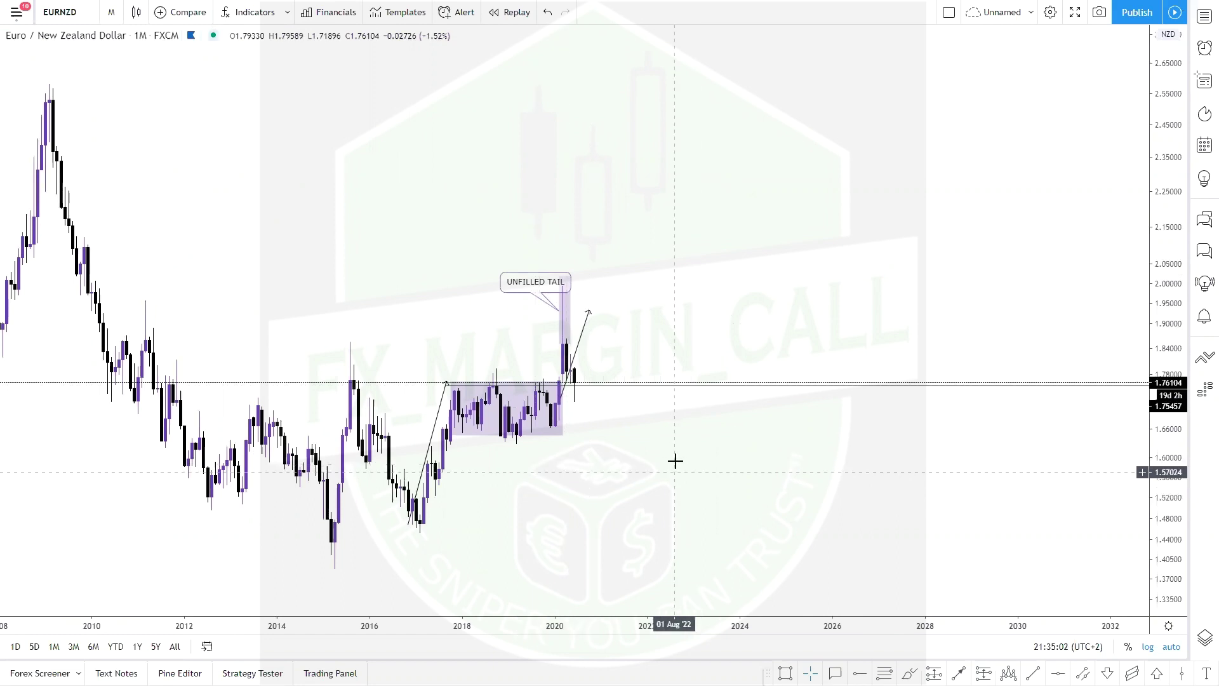
left_click(563, 434)
key("Delete")
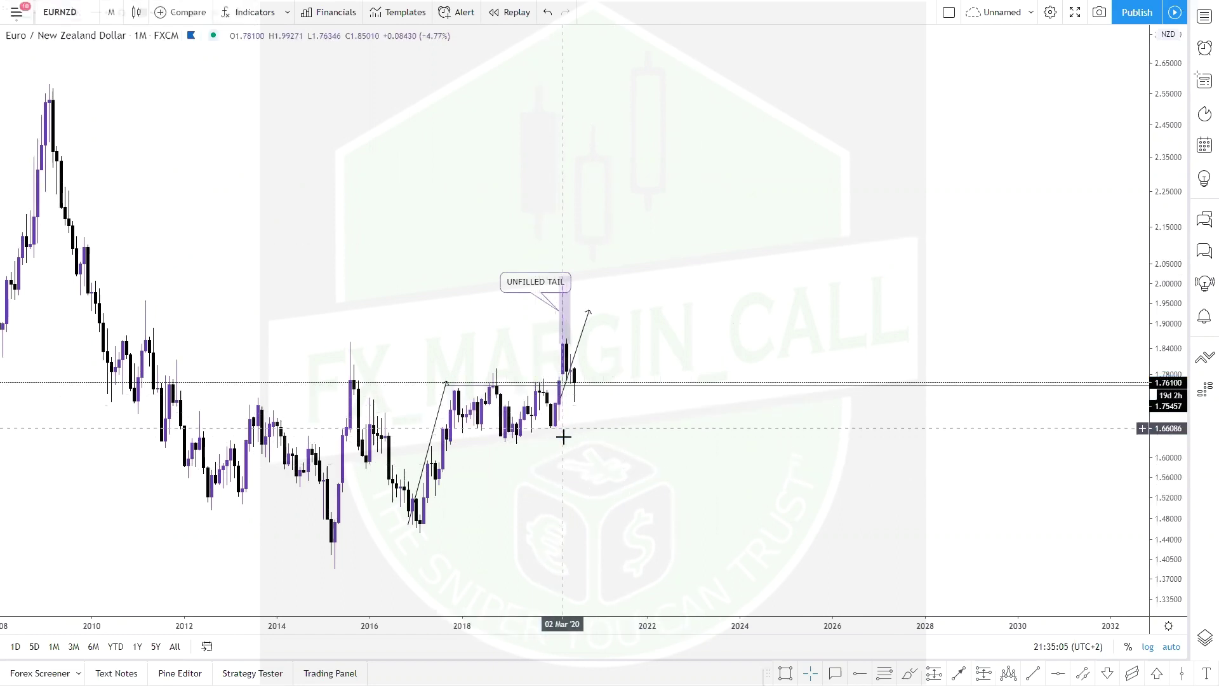
left_click(583, 341)
key("Delete")
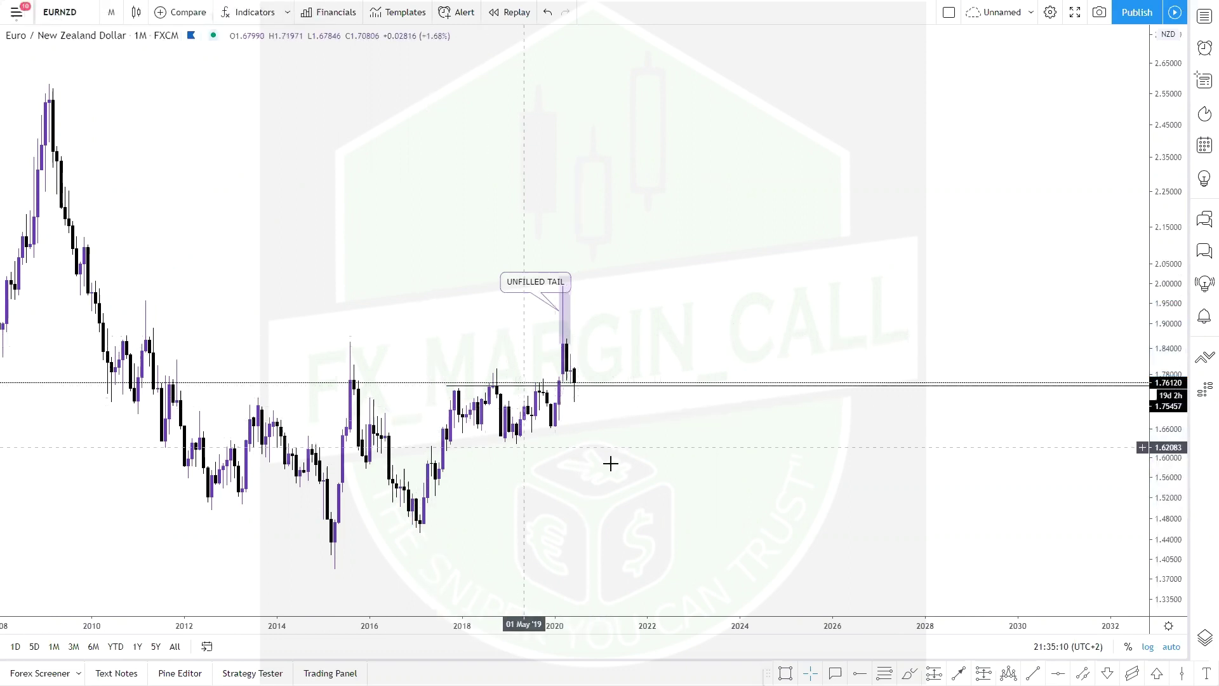
Step: Draw a rectangle below the current price from about 1.719 down to 1.655, spanning November 2019 to mid-2028
left_click_drag(697, 550, 774, 552)
left_click(785, 673)
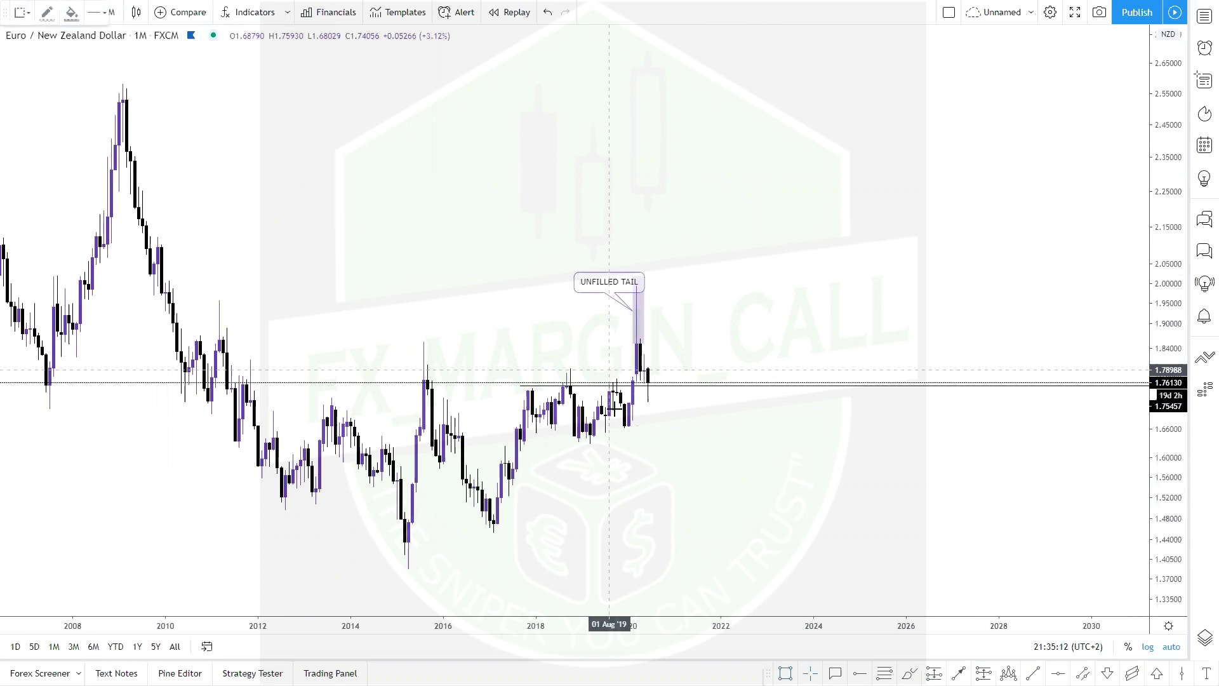
left_click(620, 401)
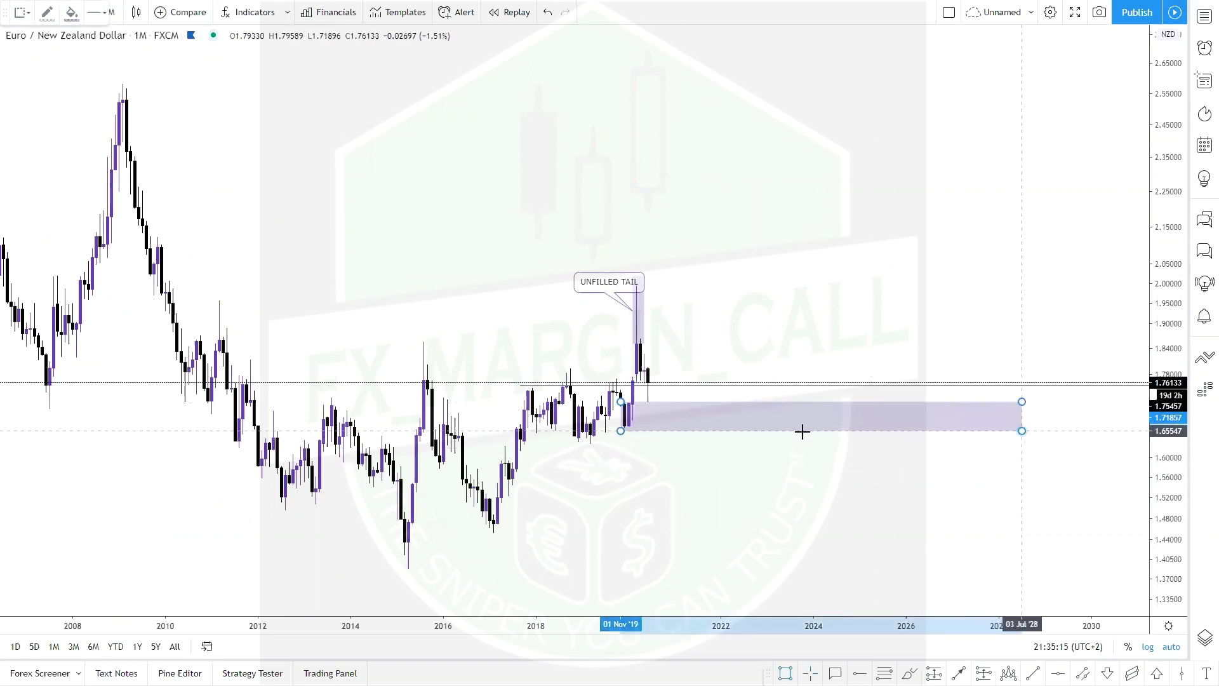
left_click(849, 585)
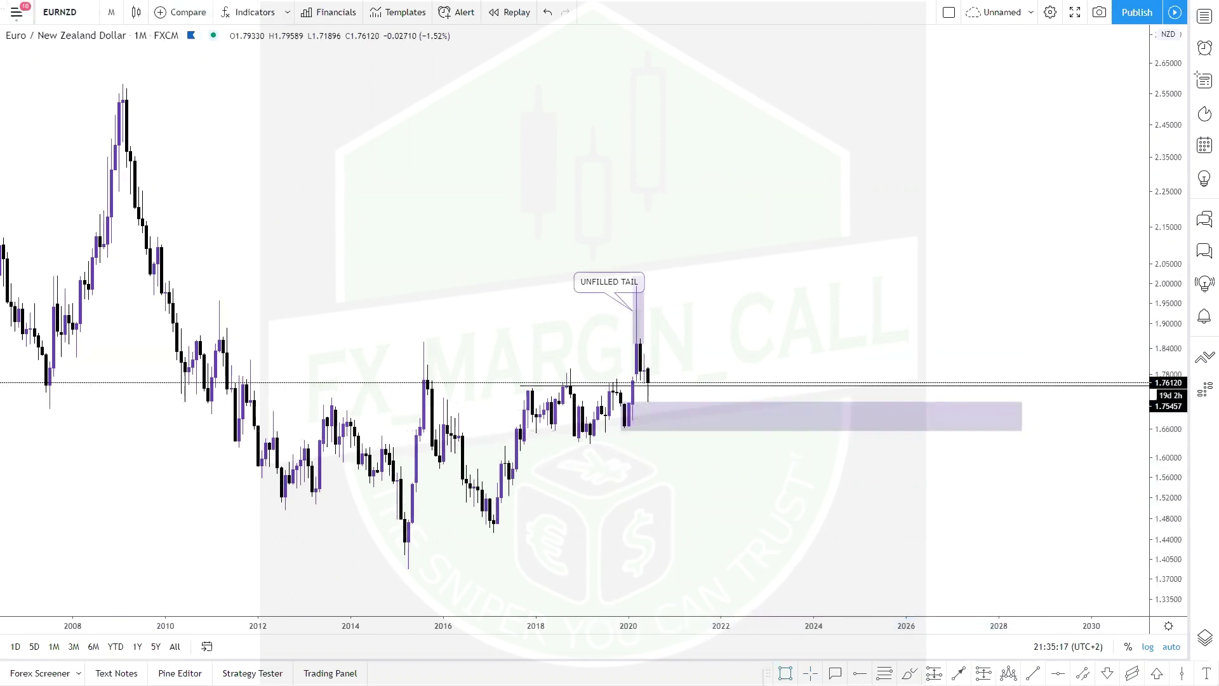
Step: Place a long position with its entry at about 1.717 and set its stop to about 1.630
left_click(654, 402)
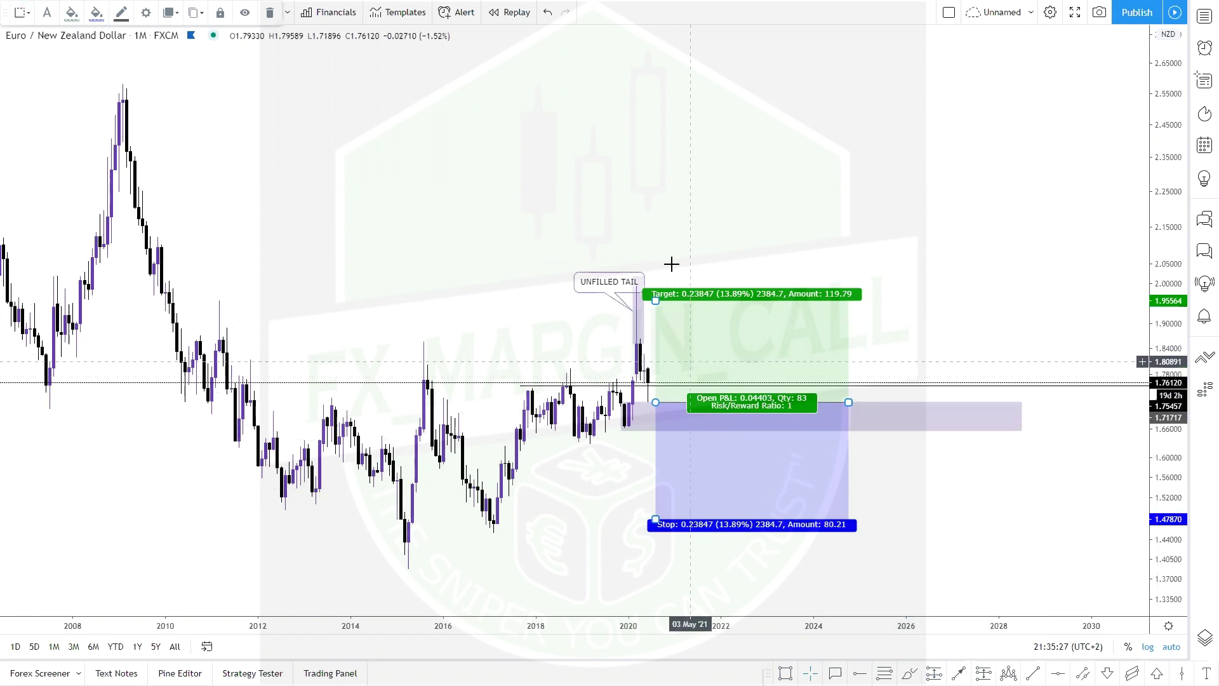
left_click_drag(601, 498, 629, 497)
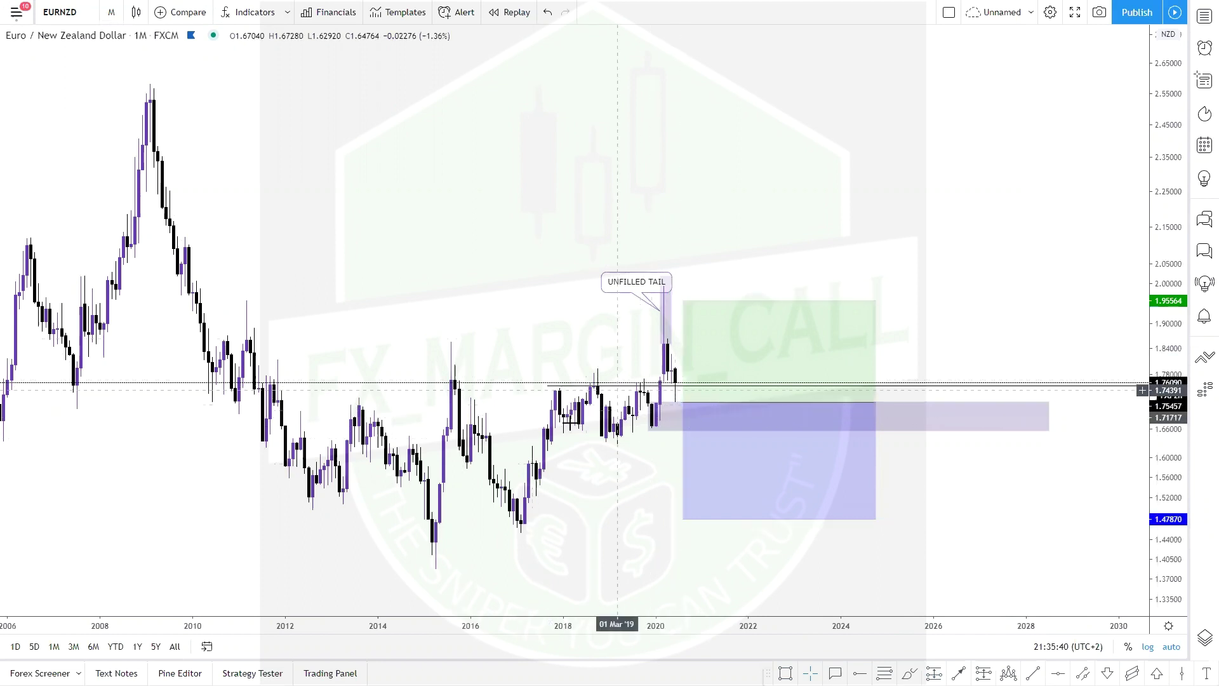
left_click_drag(581, 493, 542, 492)
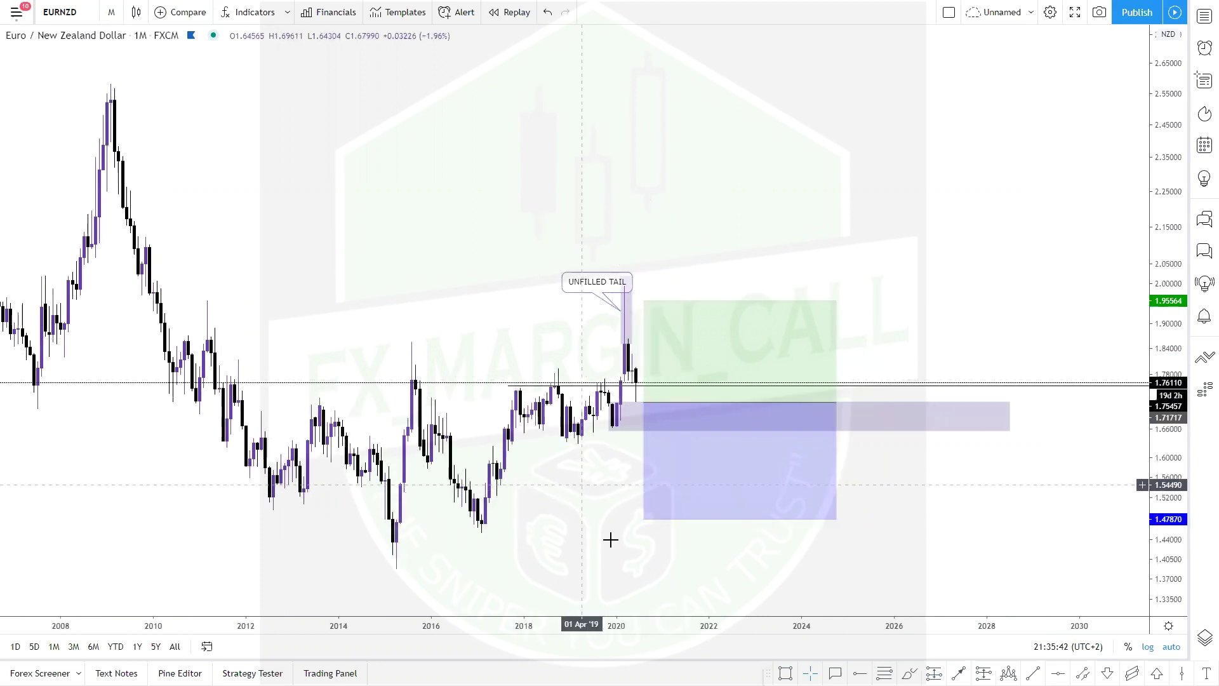
left_click_drag(643, 519, 631, 440)
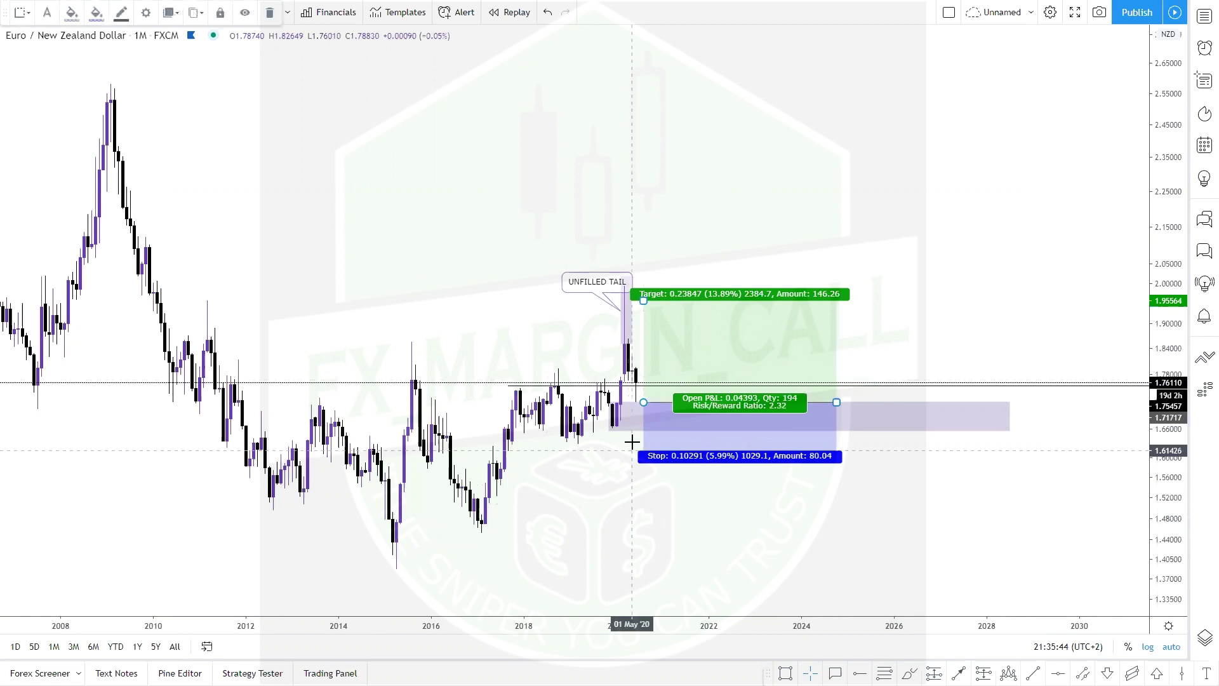
mouse_move(643, 388)
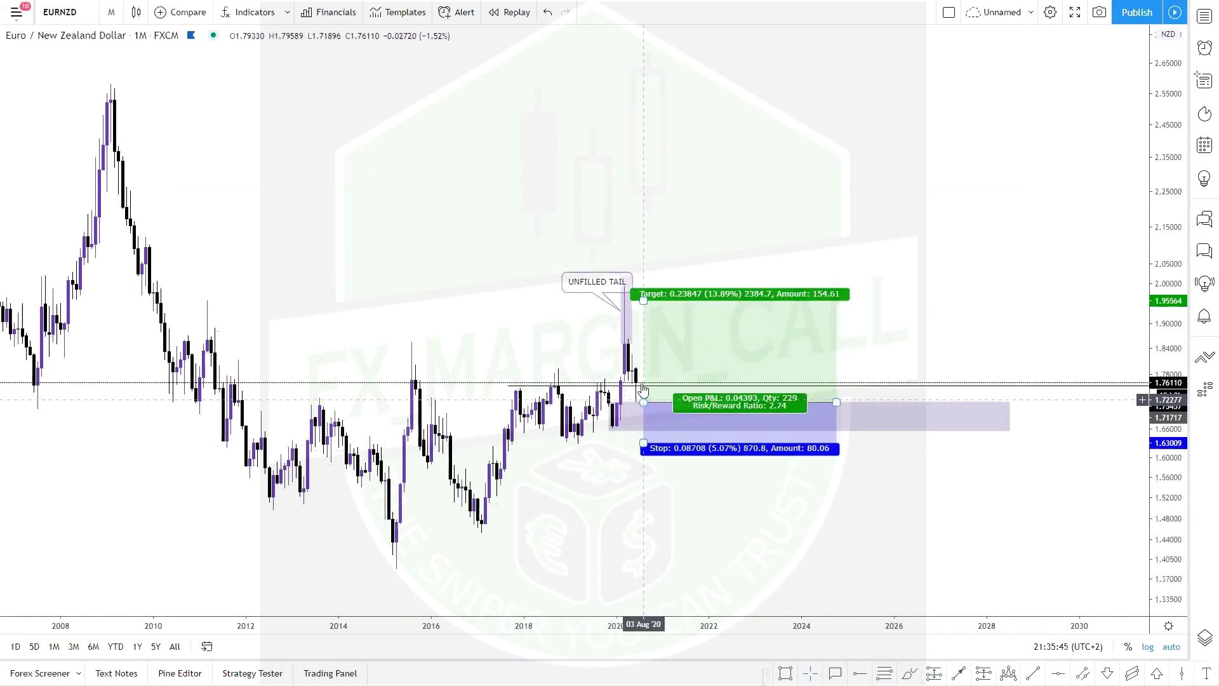
Step: Shift the long position back to start at about May 2020 and raise its target to about 2.262
left_click_drag(671, 411, 660, 411)
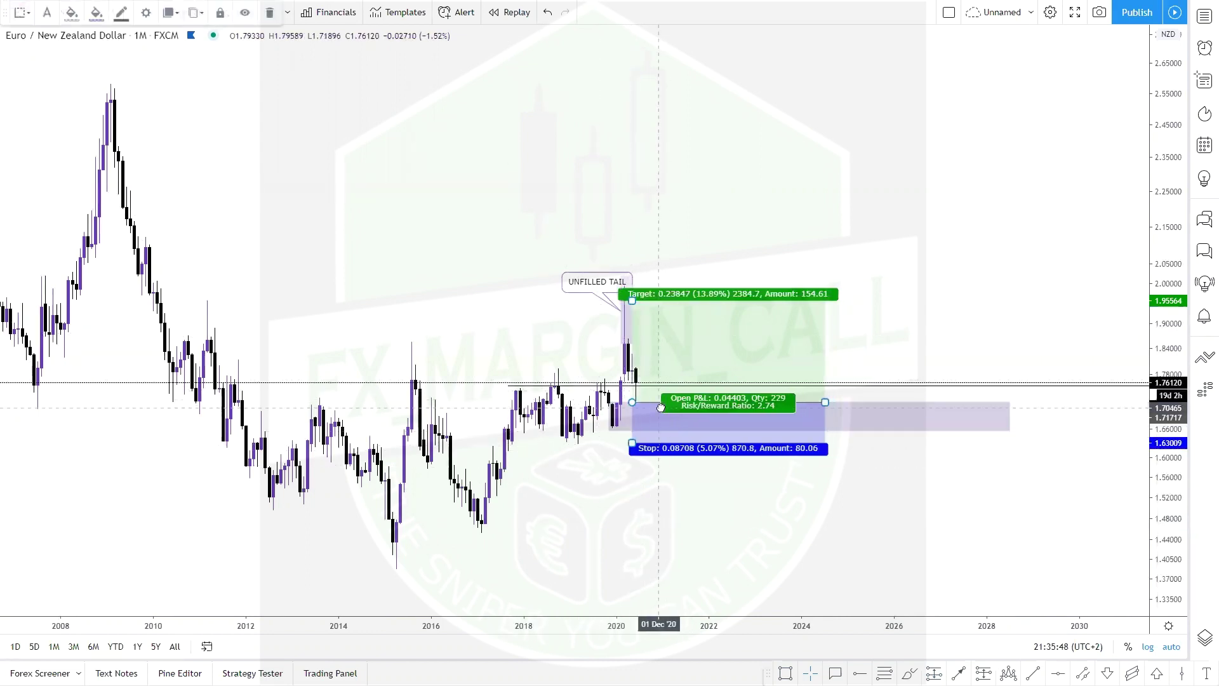
left_click(427, 337)
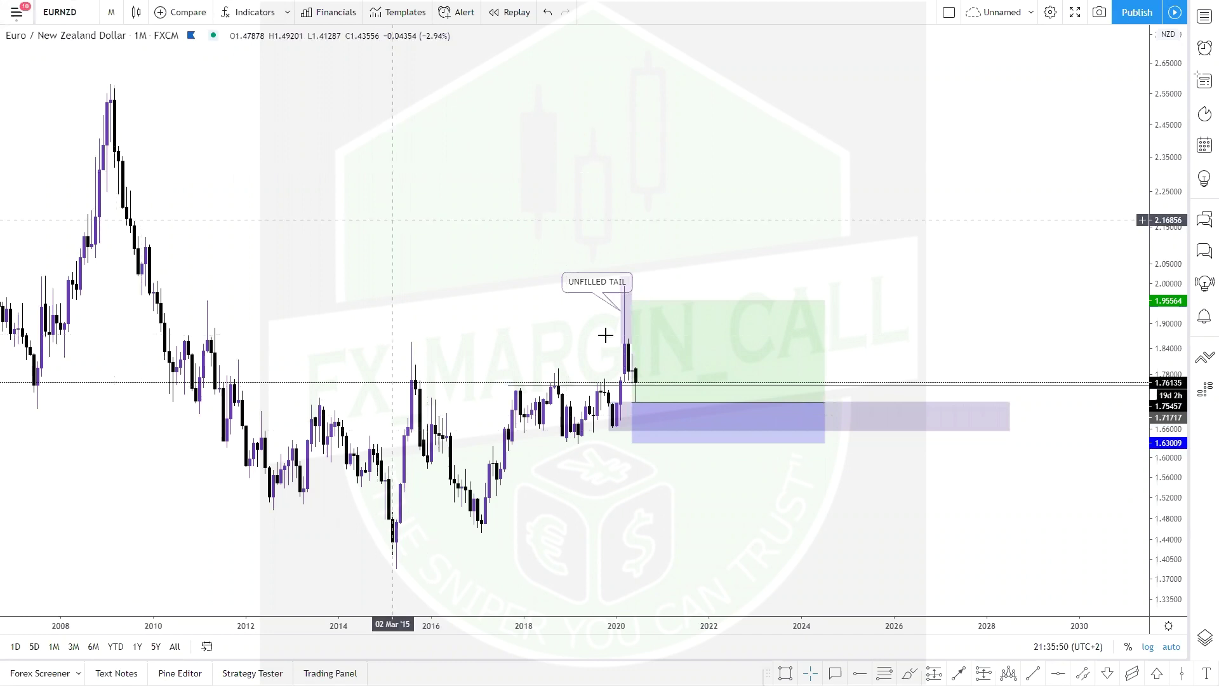
left_click_drag(633, 305, 634, 187)
left_click(487, 234)
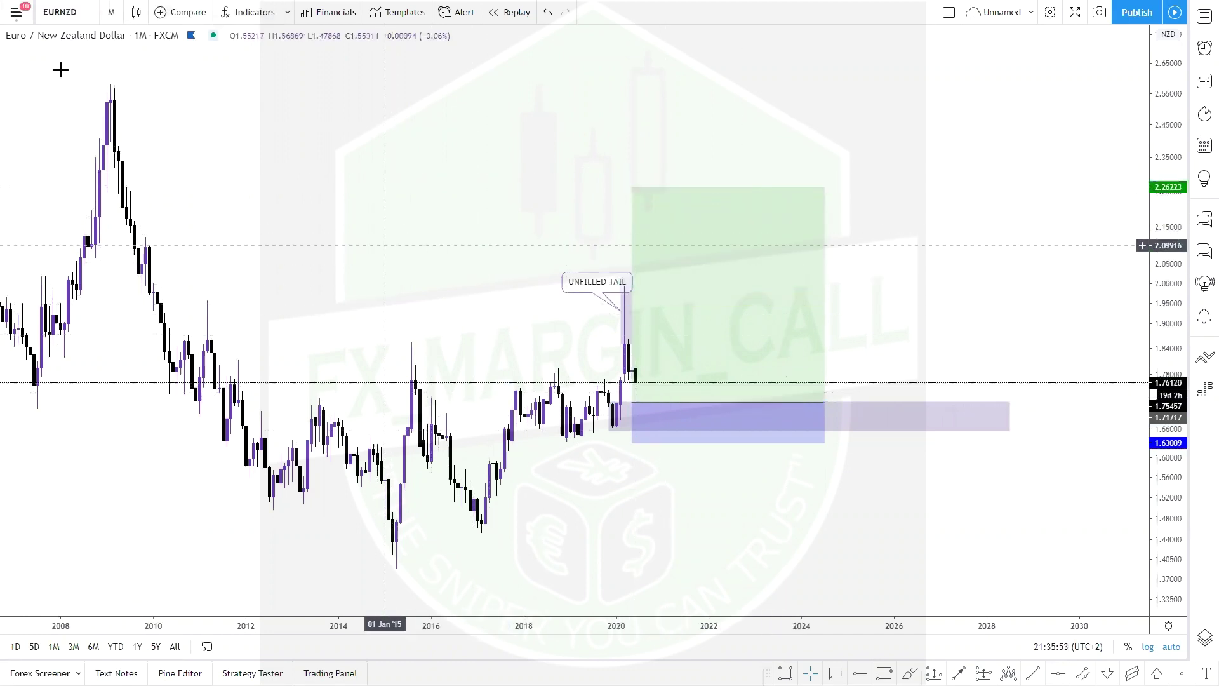
Step: Switch the chart to the 1-week interval and delete the horizontal ray at about 1.755
left_click(112, 12)
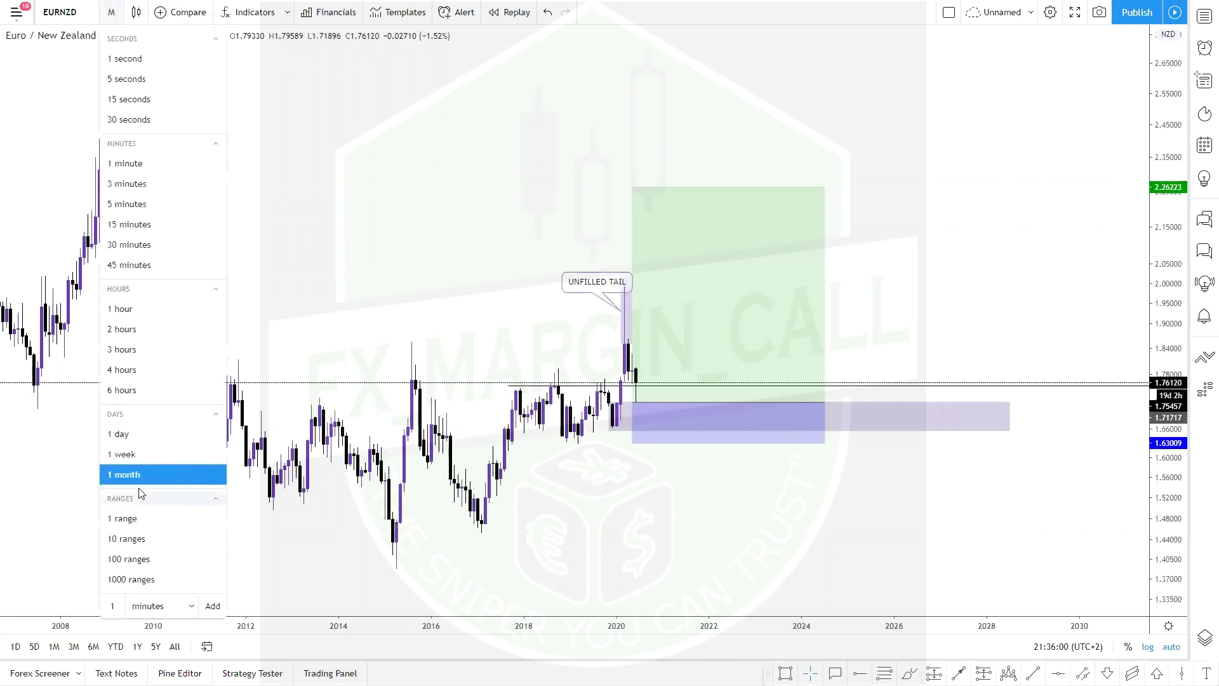
left_click(152, 452)
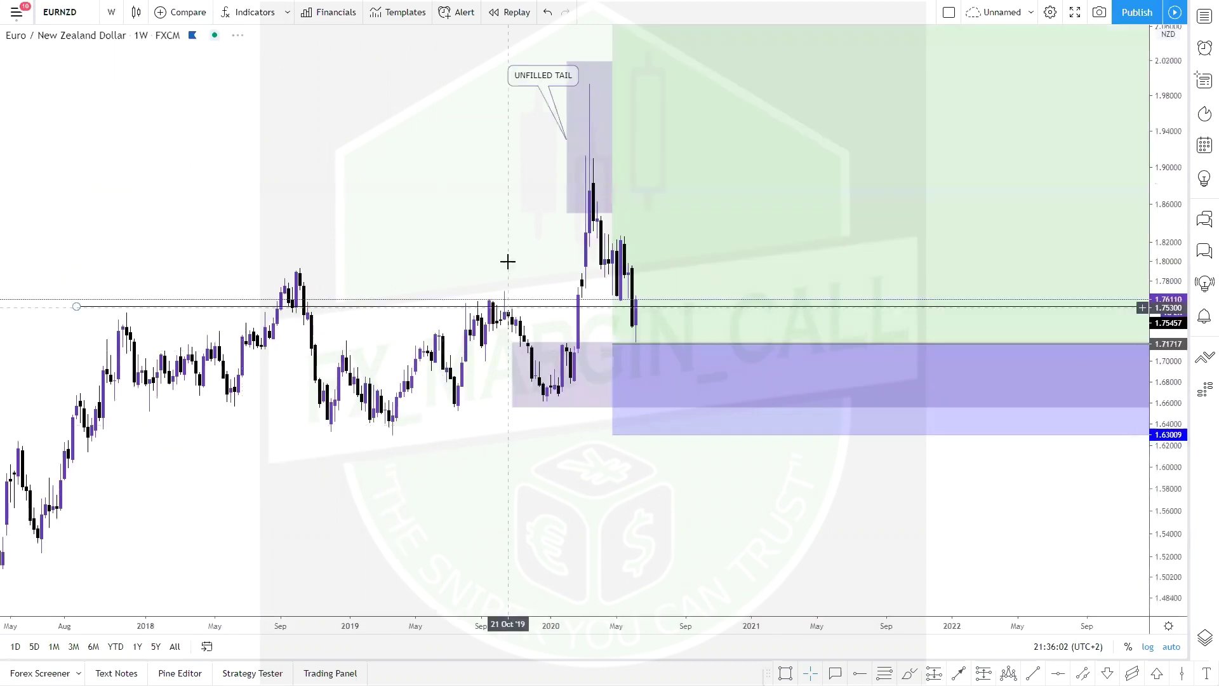
scroll(543, 228, "down", 3)
left_click_drag(582, 207, 408, 207)
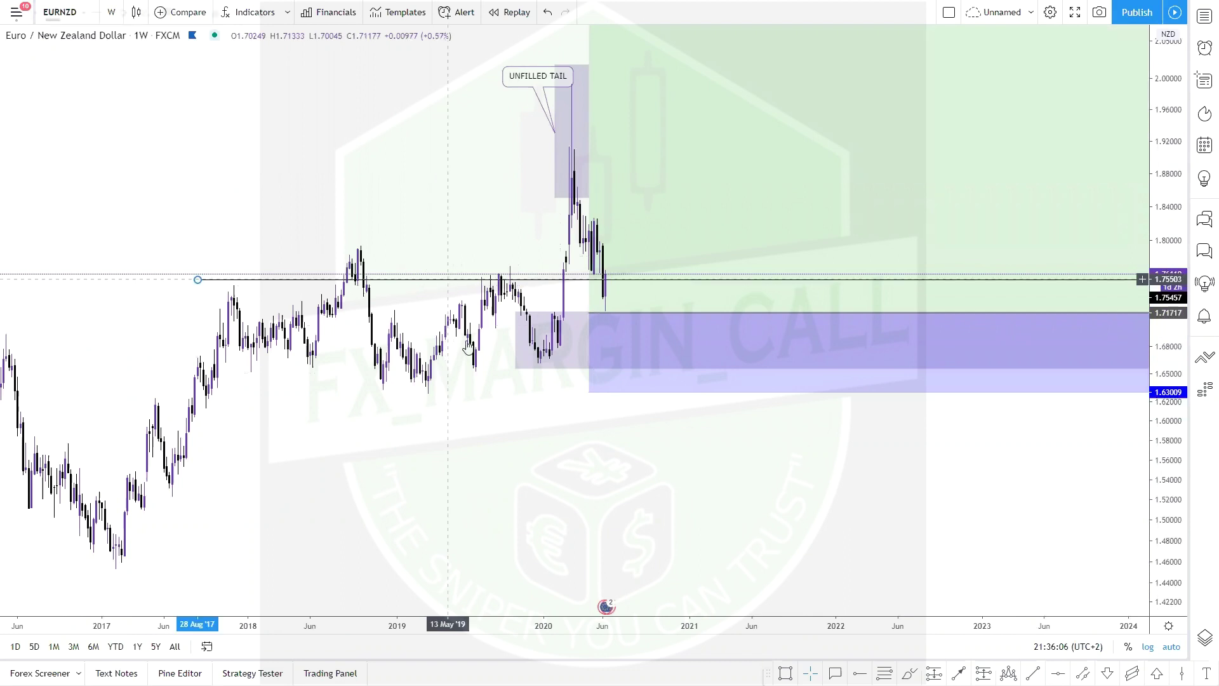
left_click(197, 280)
left_click(269, 13)
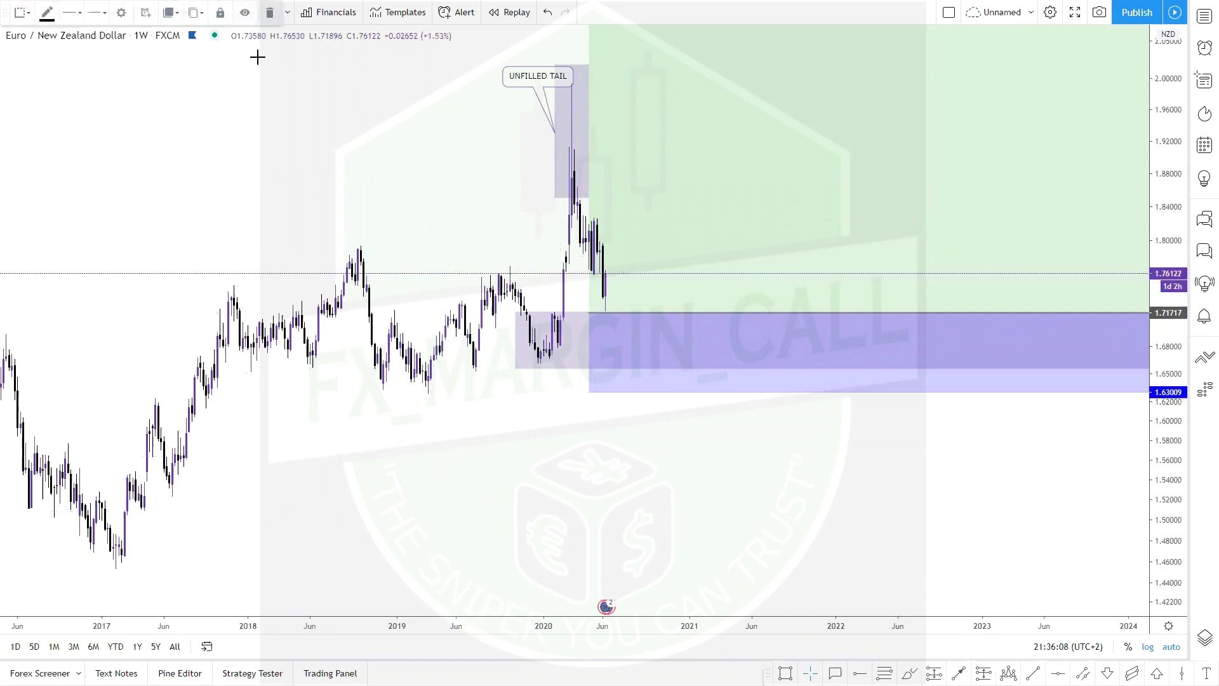
Step: Draw a descending trend line from the late-2018 high at about 1.80 to about 1.69 in late 2021
left_click_drag(441, 208, 507, 272)
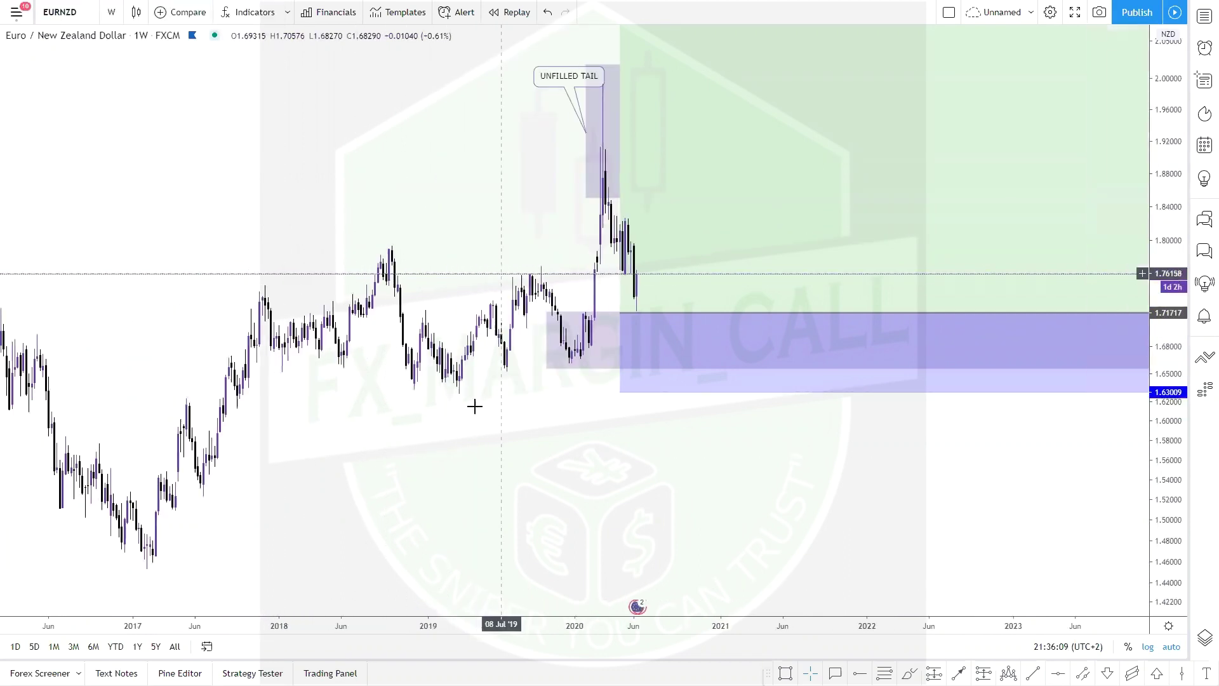
key("alt+t")
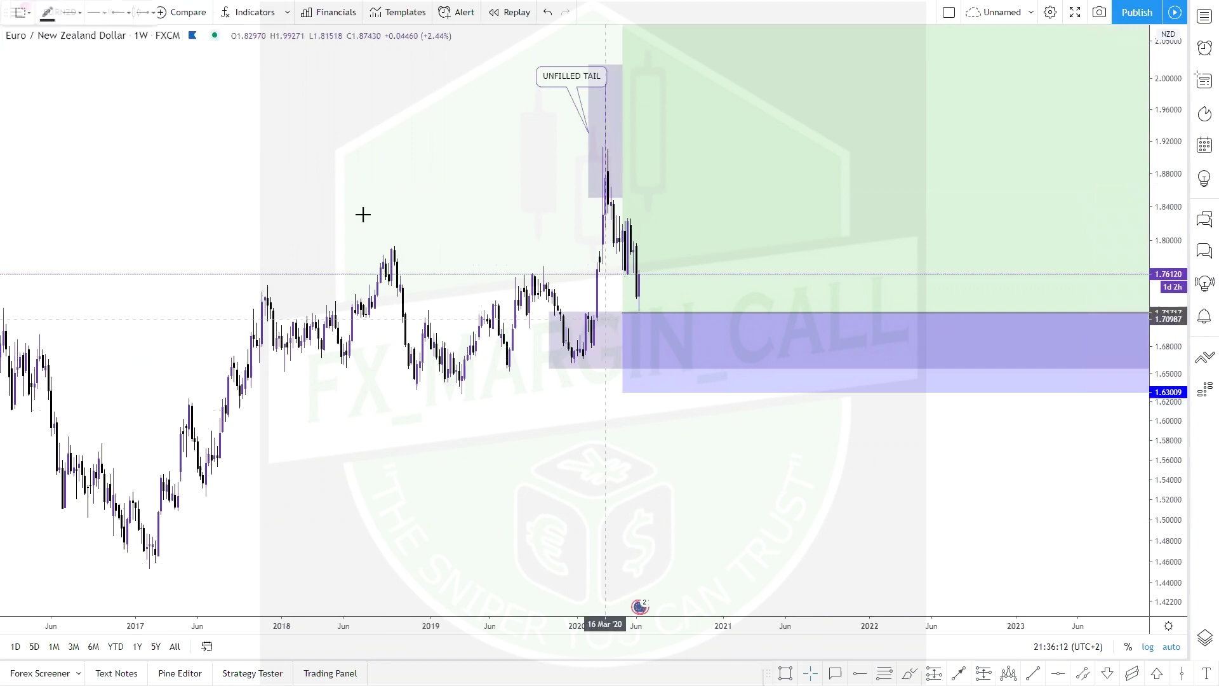
left_click(844, 339)
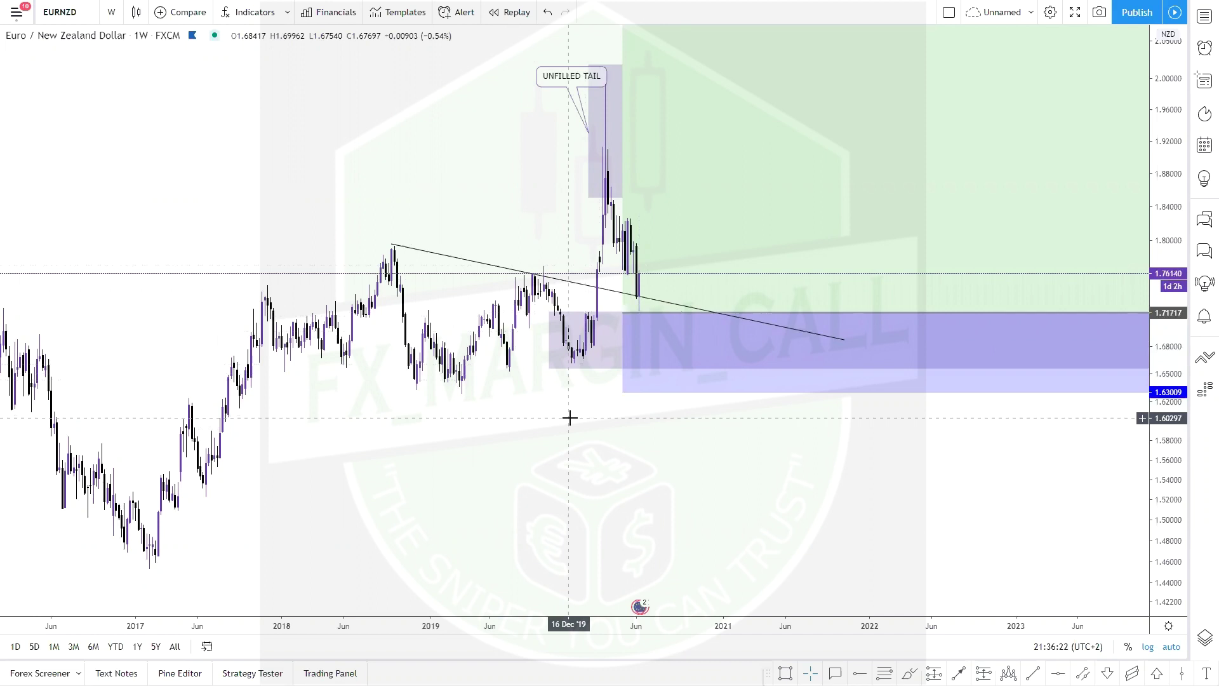
Step: Delete the long position from the weekly chart
left_click(749, 244)
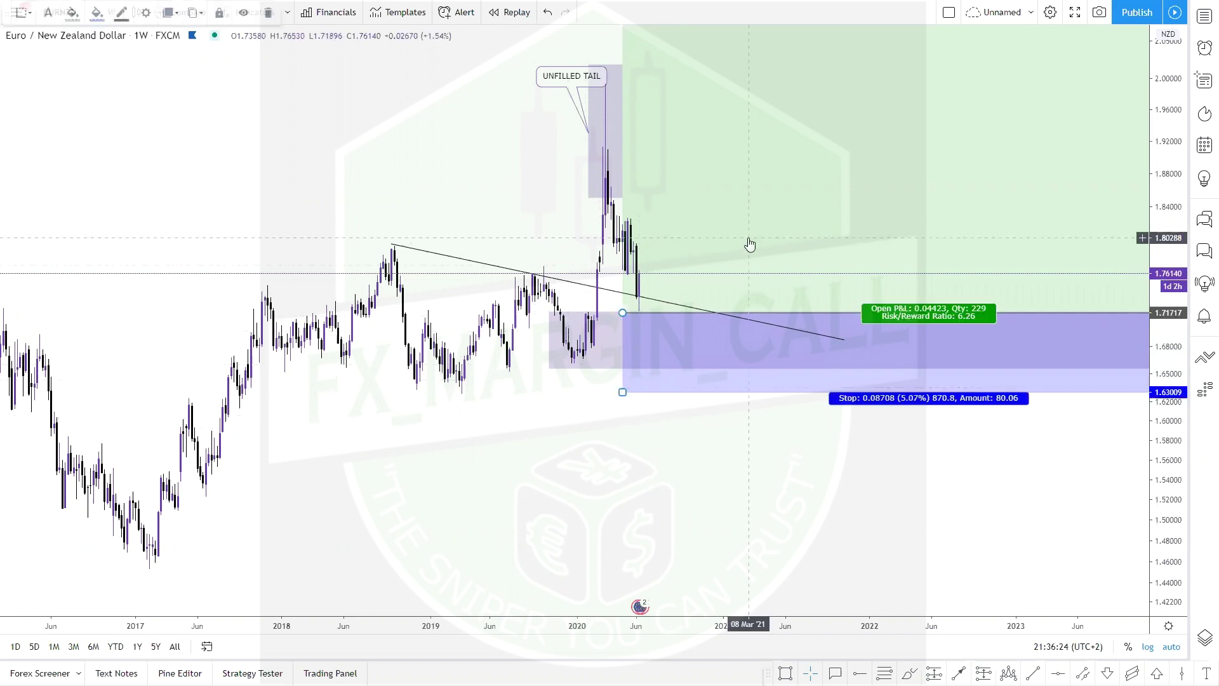
key("Delete")
scroll(11, 45, "up", 2)
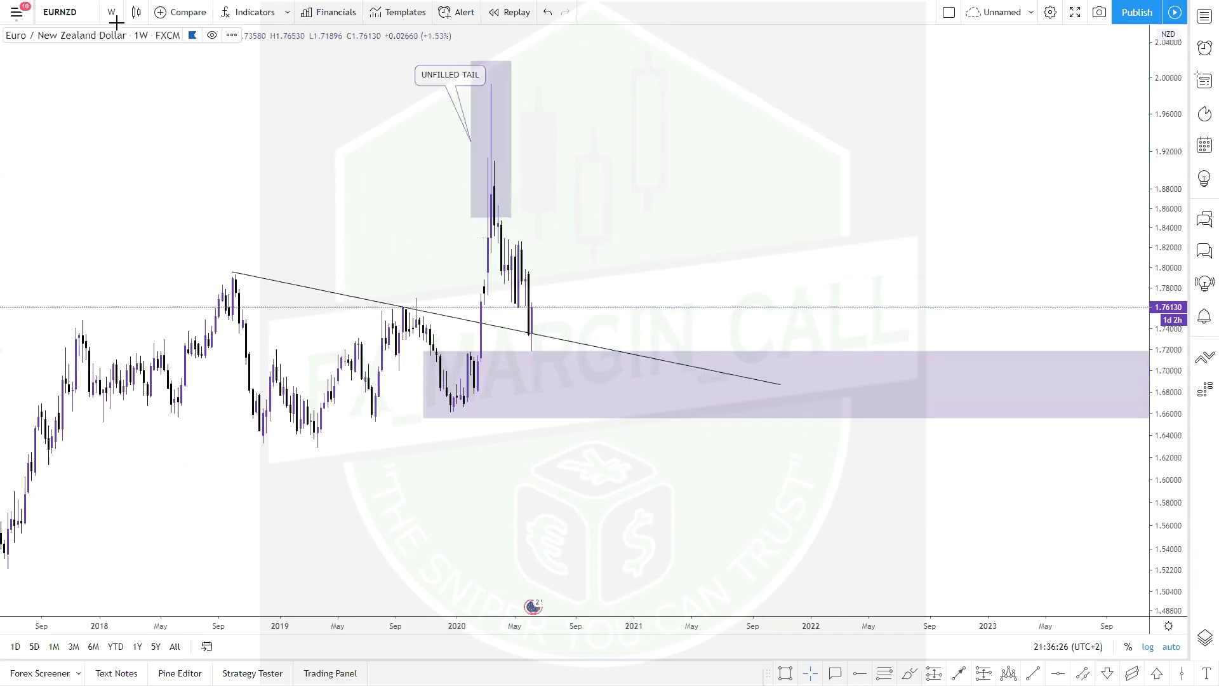
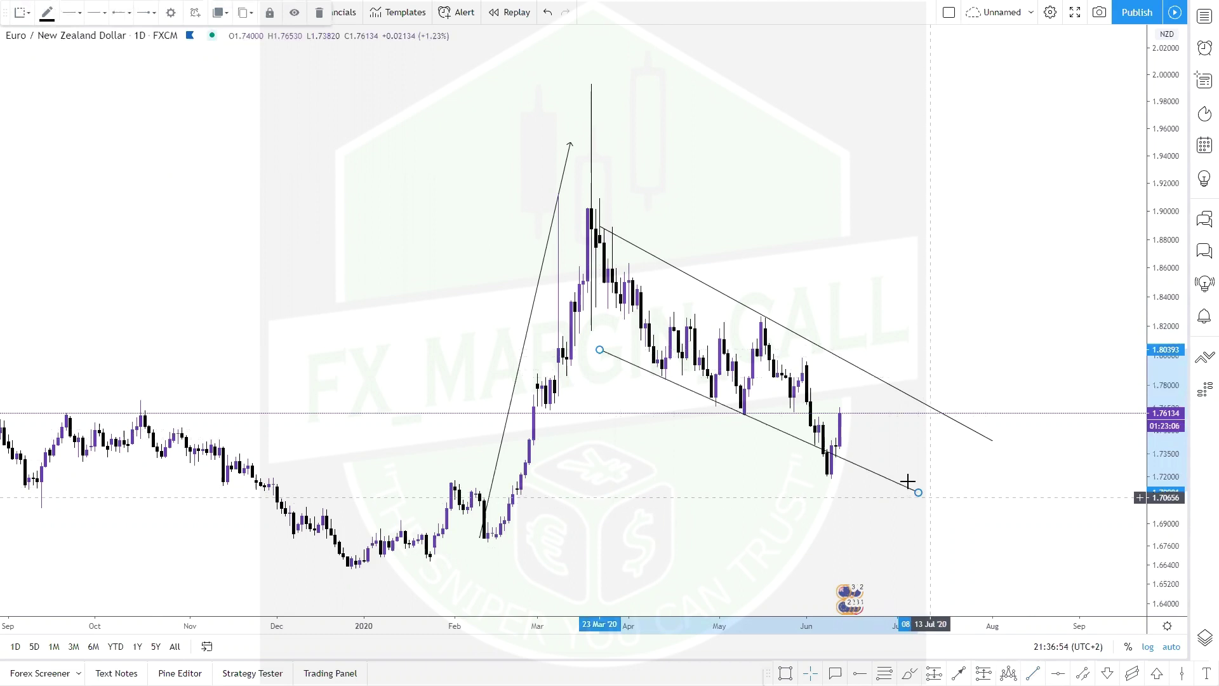
Step: Lower the far end of the descending channel's lower trend line to about 1.705 on the daily chart
left_click_drag(918, 492, 910, 502)
left_click_drag(816, 406, 758, 402)
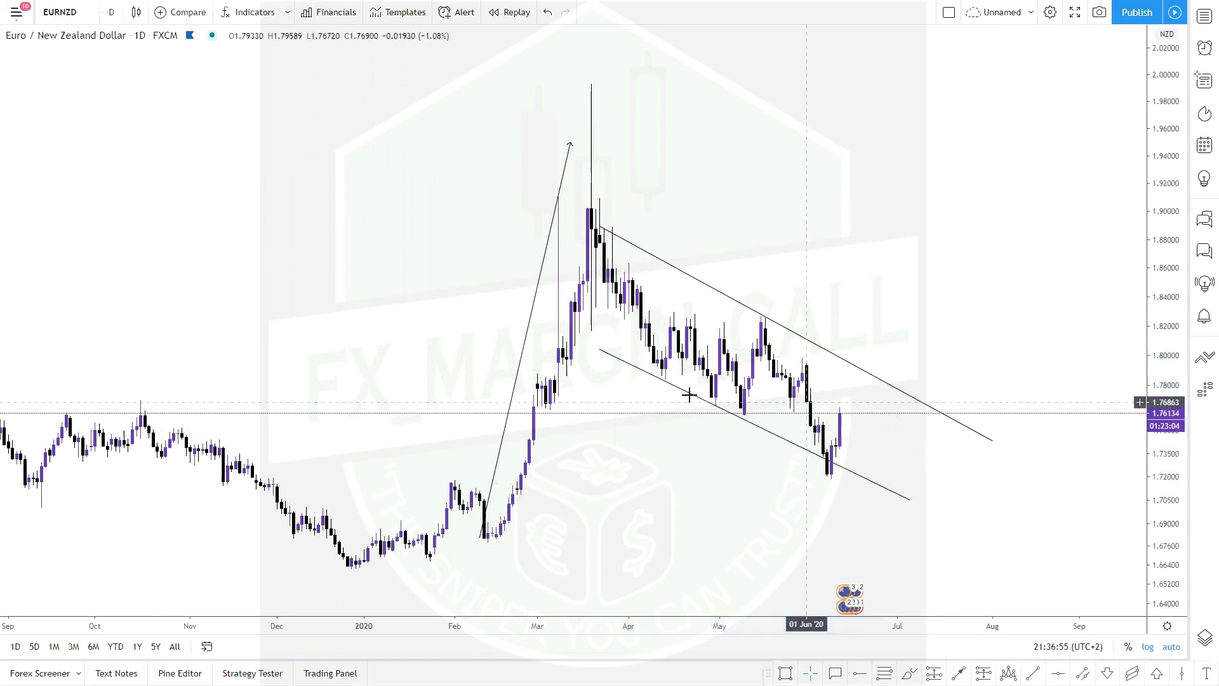
left_click_drag(819, 242, 775, 327)
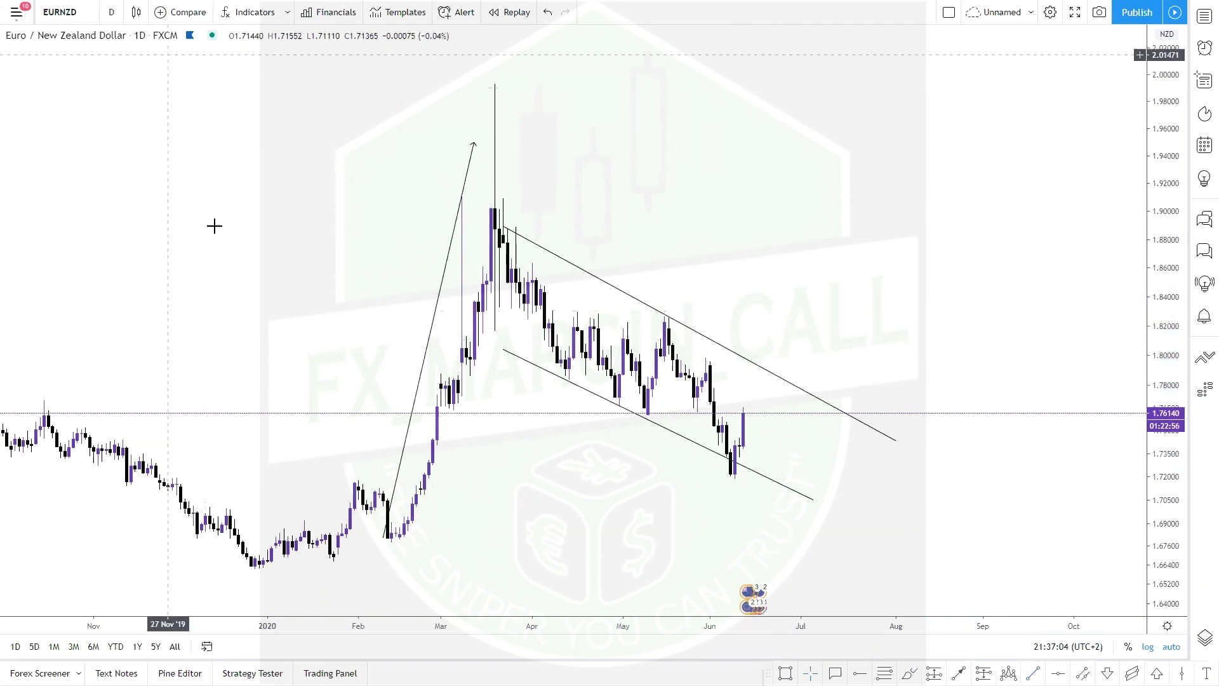
left_click_drag(118, 230, 217, 228)
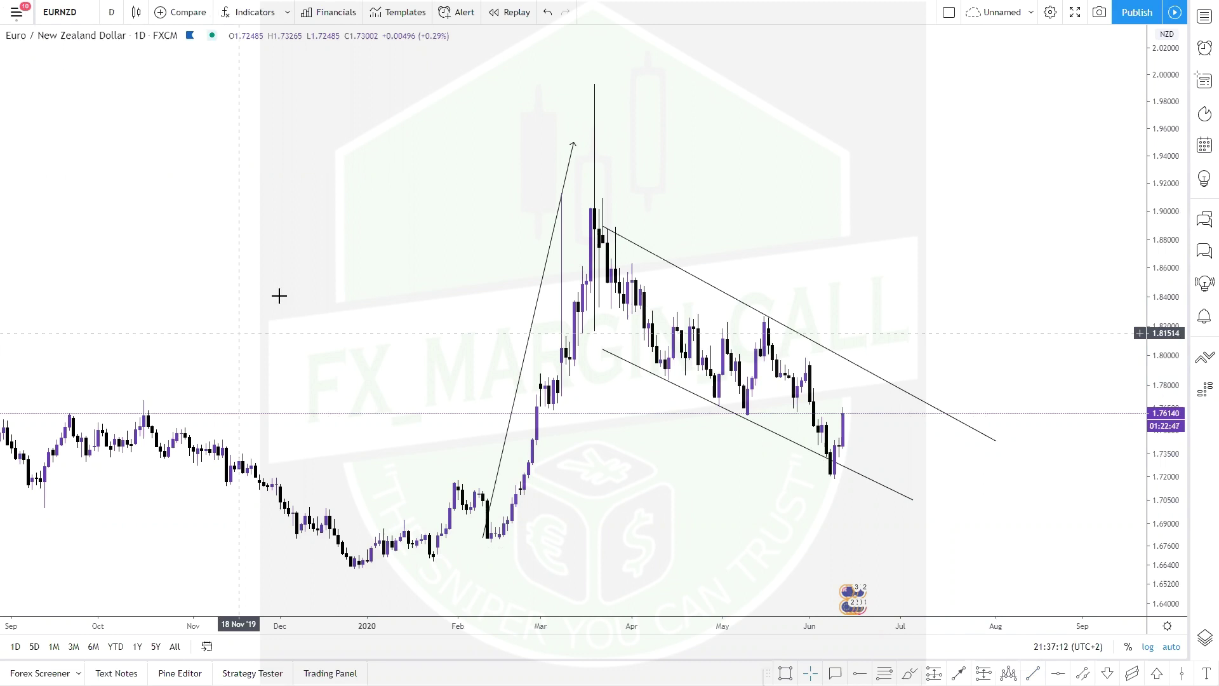
left_click_drag(571, 397, 498, 390)
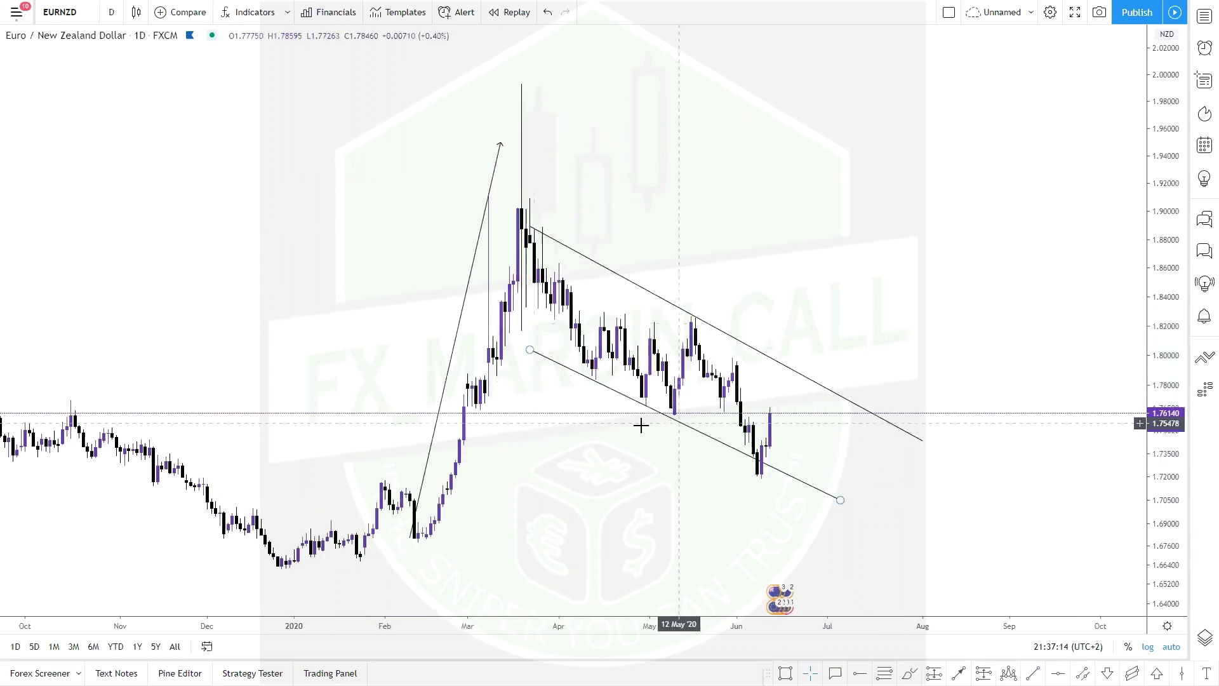
scroll(640, 425, "right", 2)
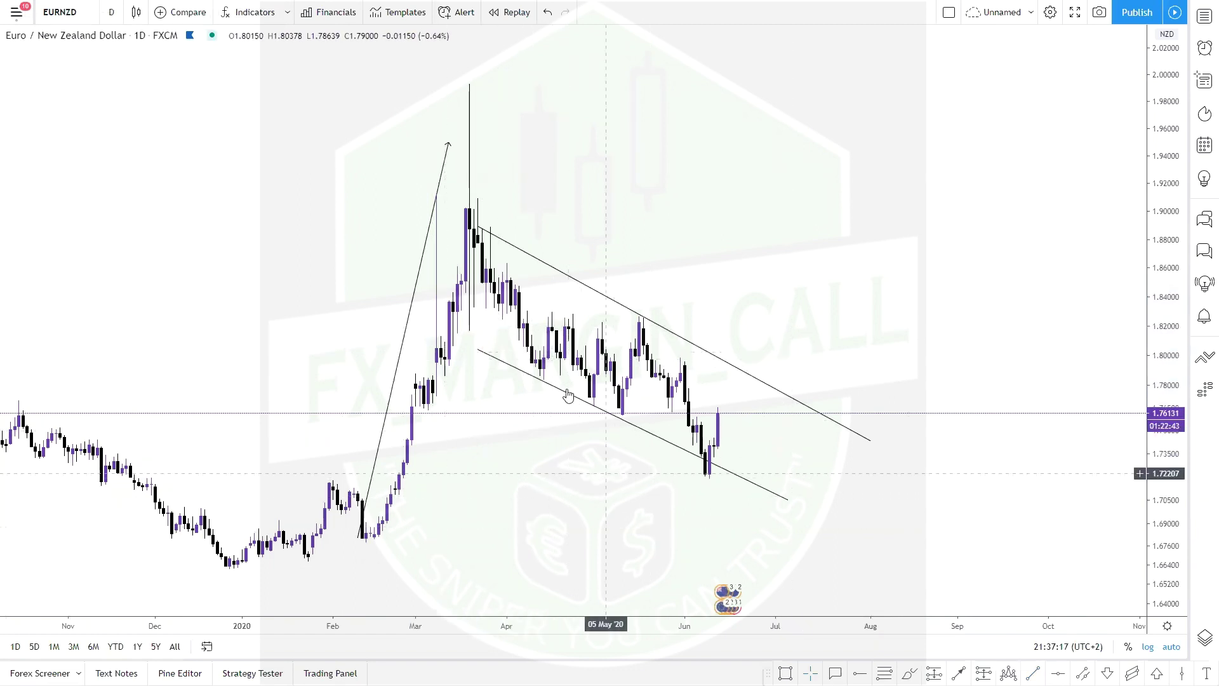
scroll(528, 488, "right", 4)
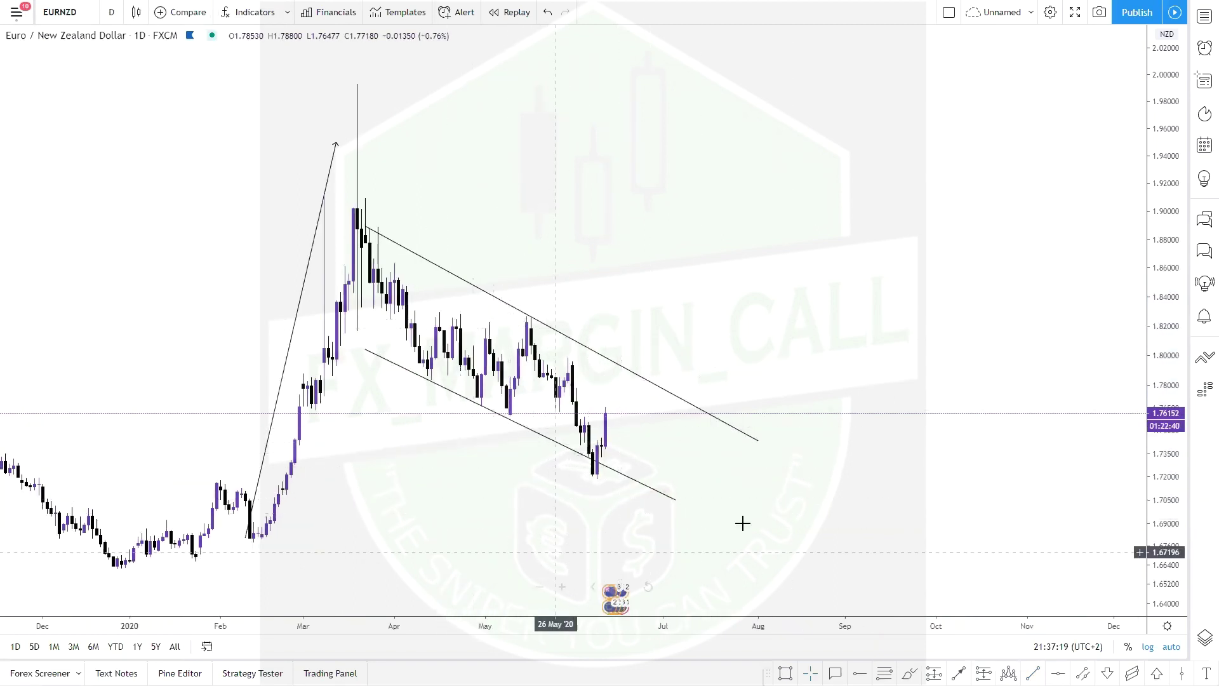
Step: Place a horizontal ray at about 1.798, level with the early June 2020 high
scroll(743, 521, "left", 1)
scroll(747, 520, "left", 1)
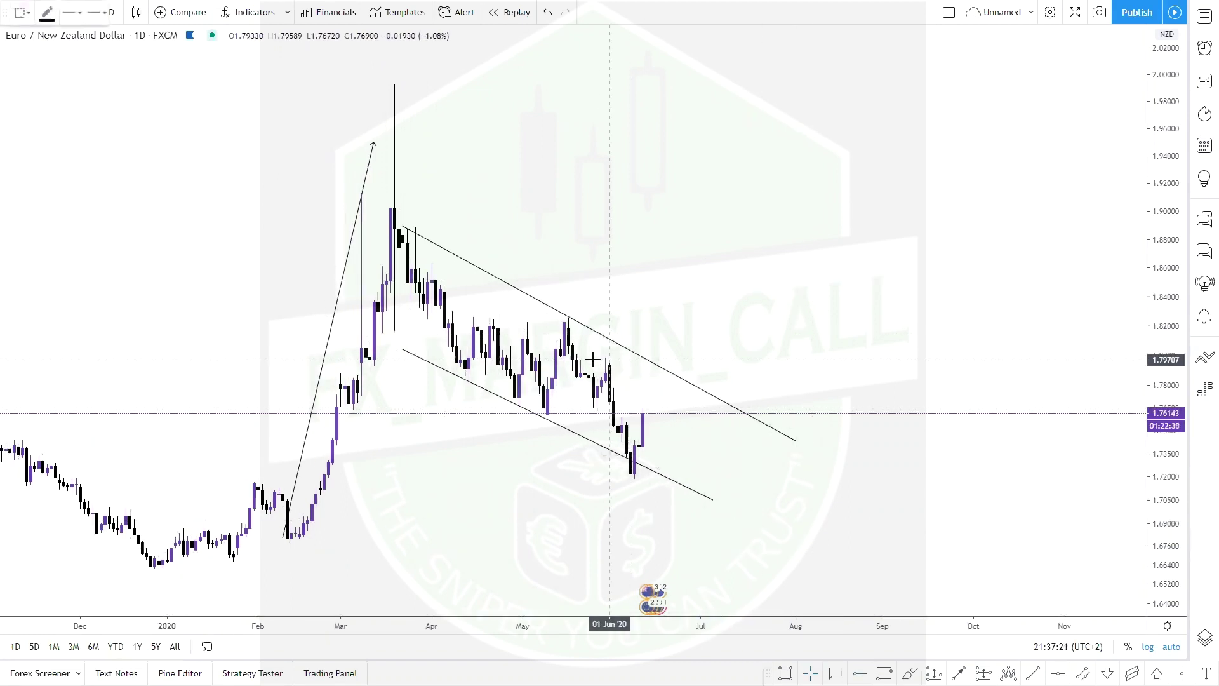
left_click(588, 265)
scroll(610, 430, "right", 2)
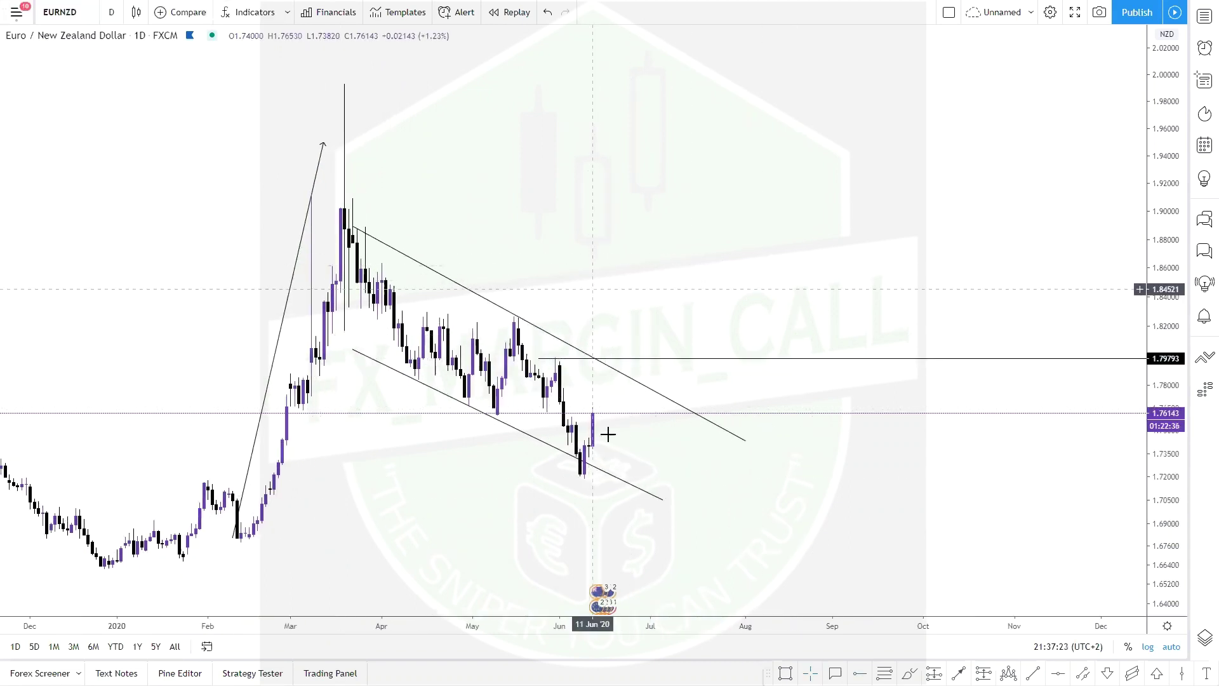
scroll(508, 424, "right", 1)
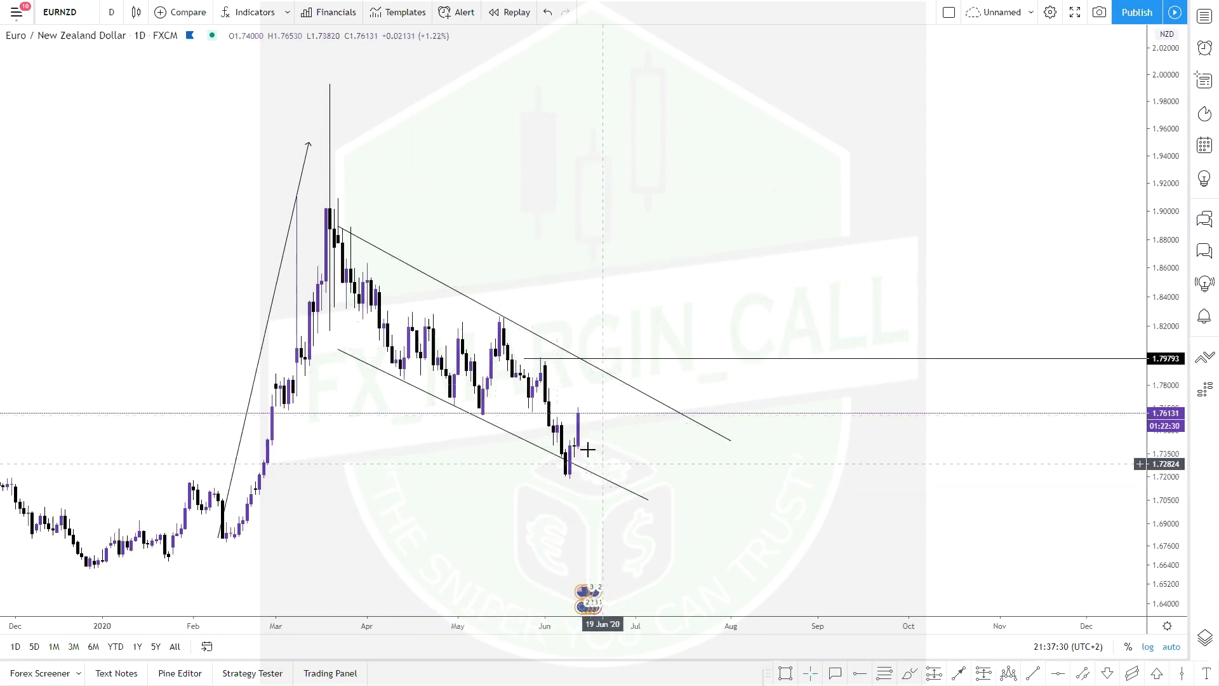
left_click(569, 461)
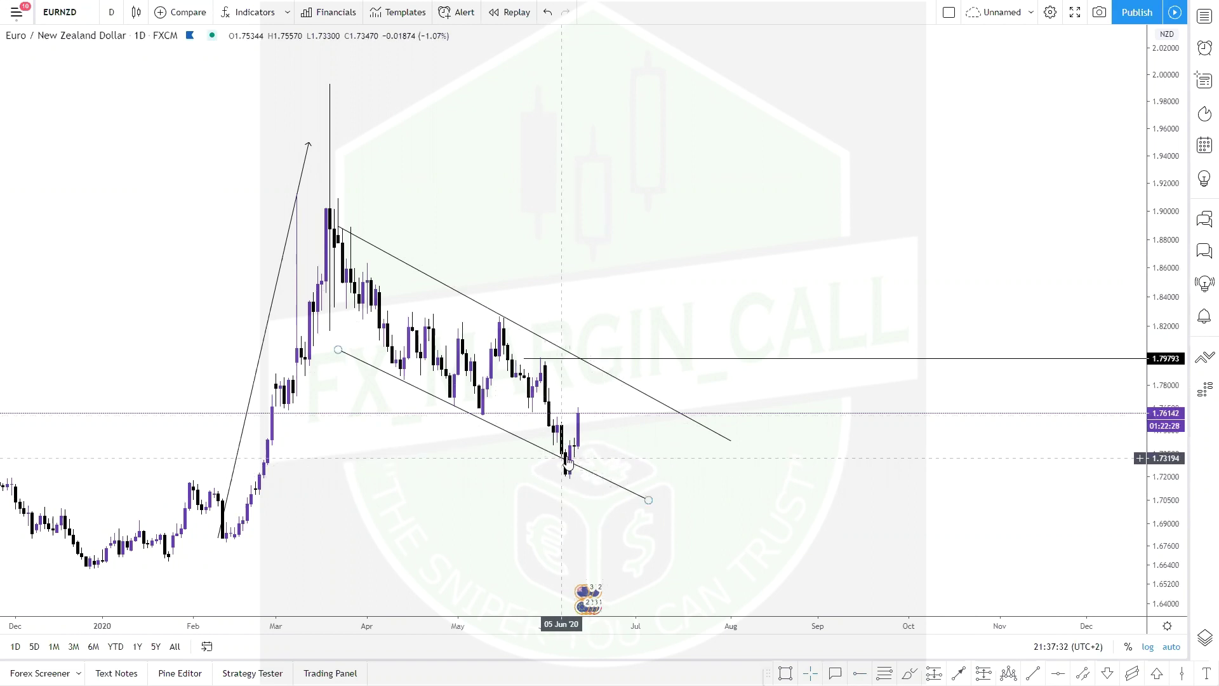
left_click(619, 404)
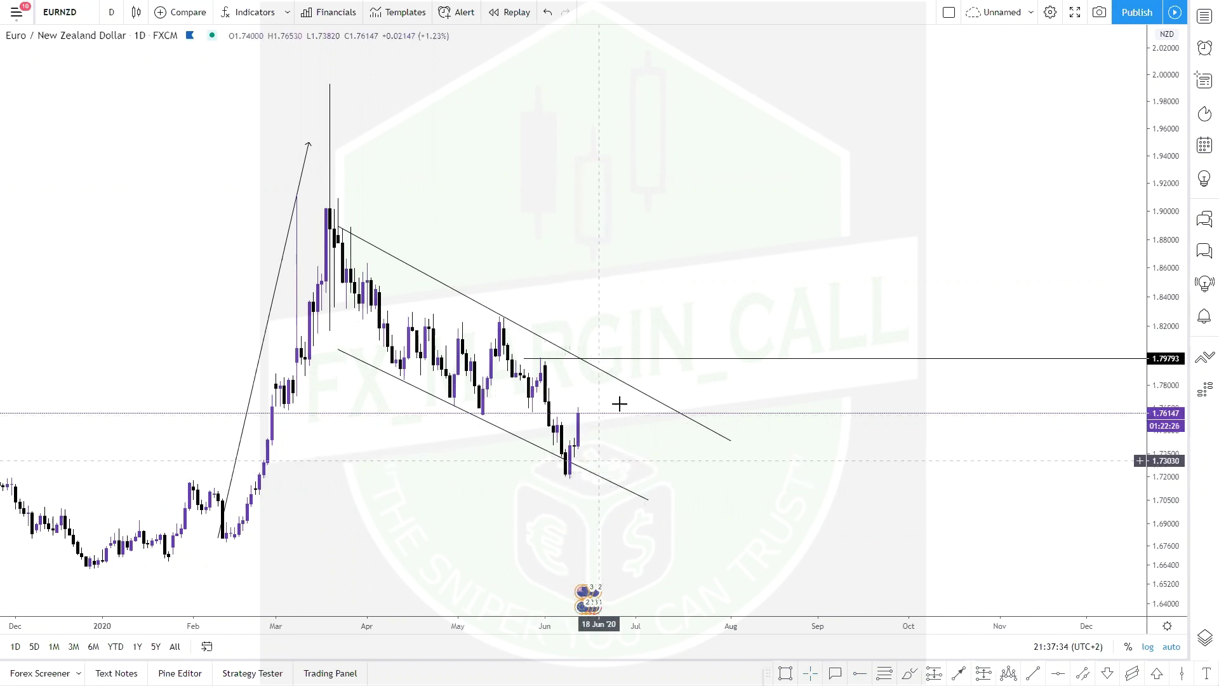
Step: Refit the descending channel's lower line to run from about 1.813 on 16 March to about 1.711 in late June 2020
left_click(340, 354)
left_click_drag(336, 349, 322, 340)
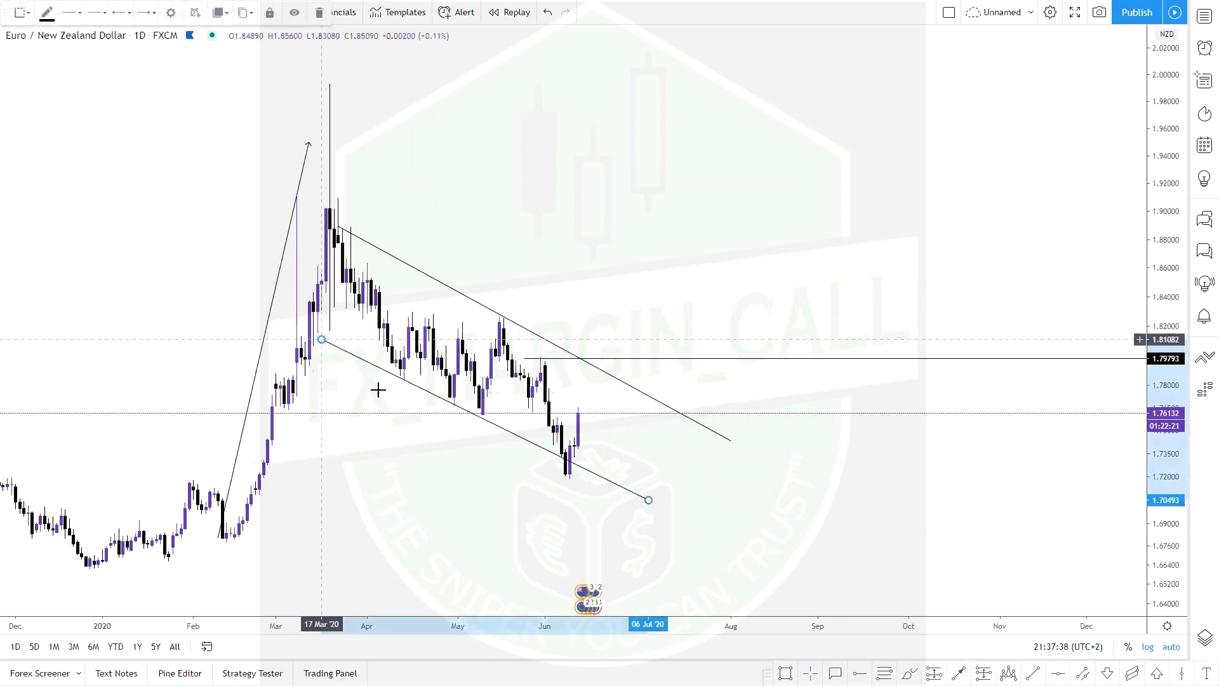
left_click_drag(648, 499, 619, 494)
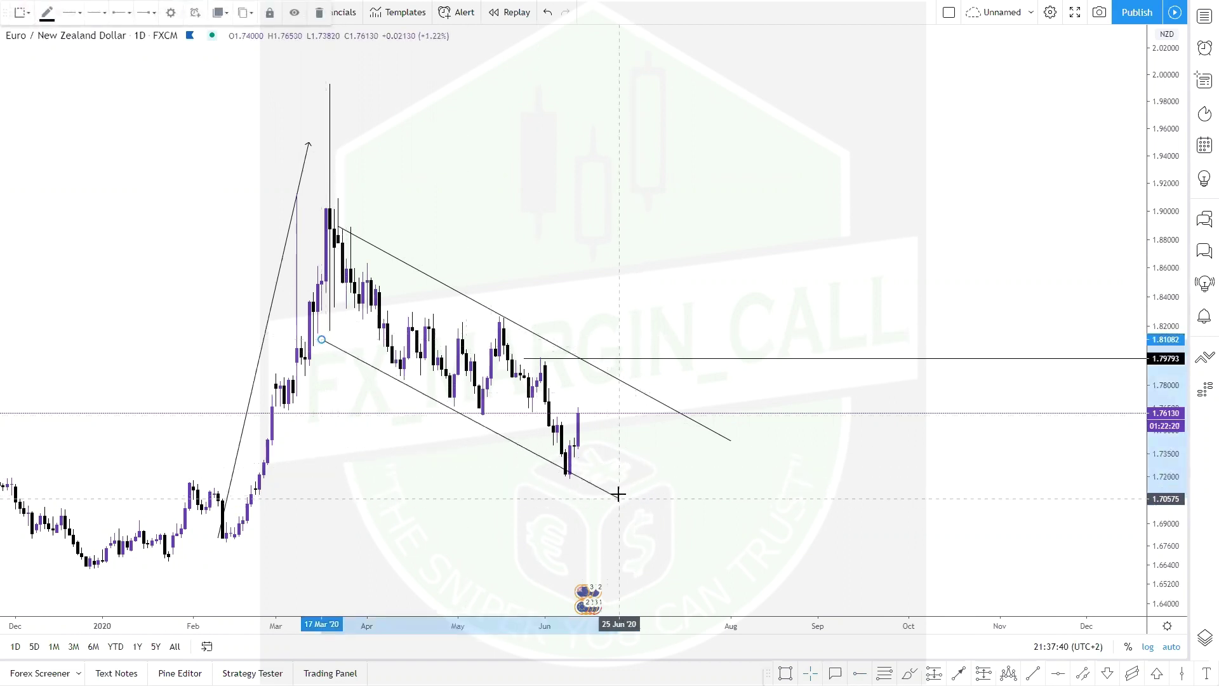
left_click_drag(322, 339, 317, 332)
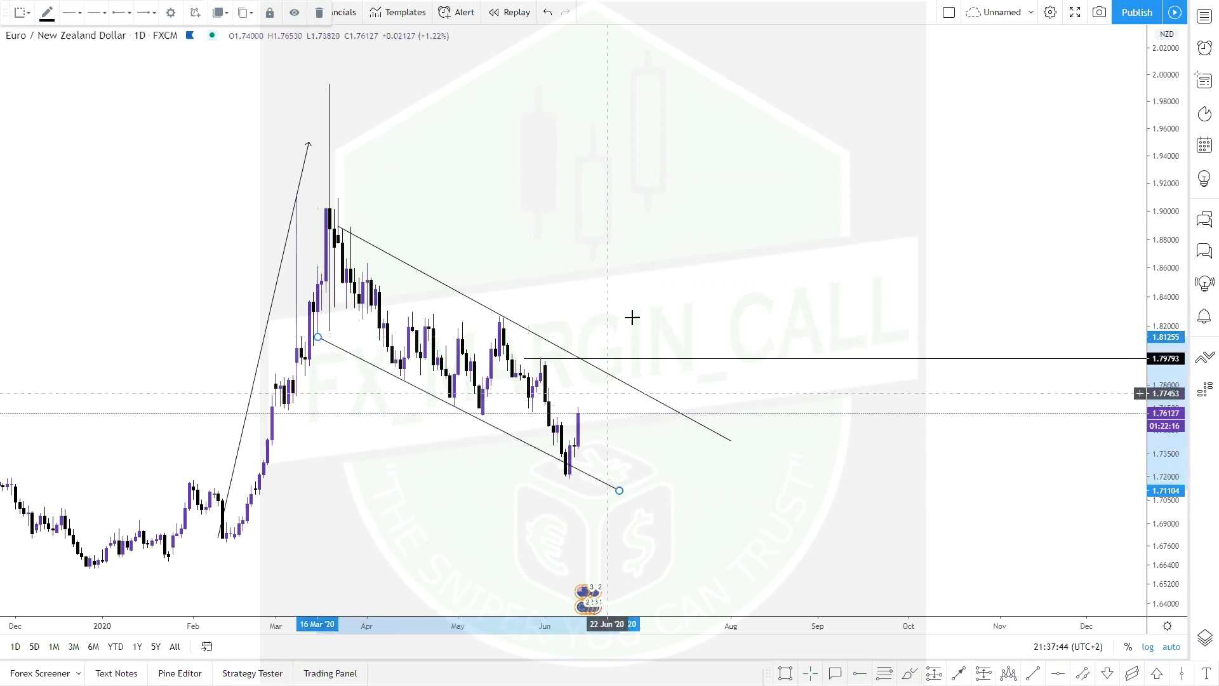
left_click(590, 422)
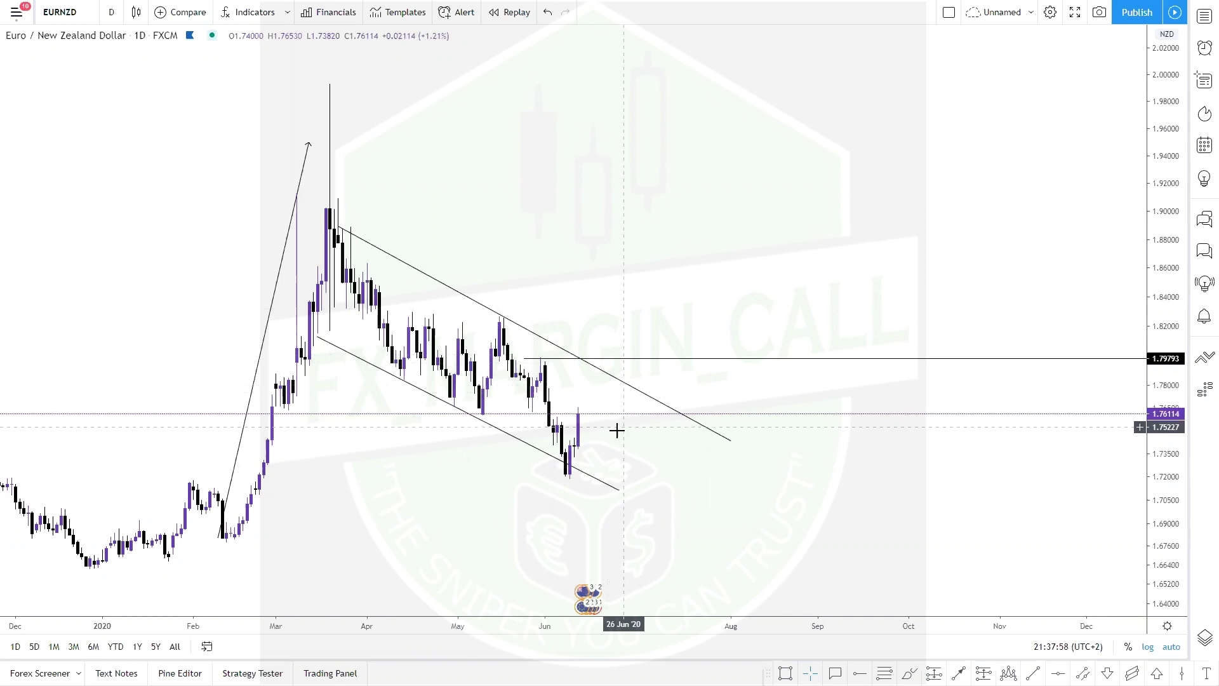
Step: Draw a steeper descending trend line from the 18 May 2020 high at about 1.827 to about 1.676 in late July
scroll(611, 430, "up", 2)
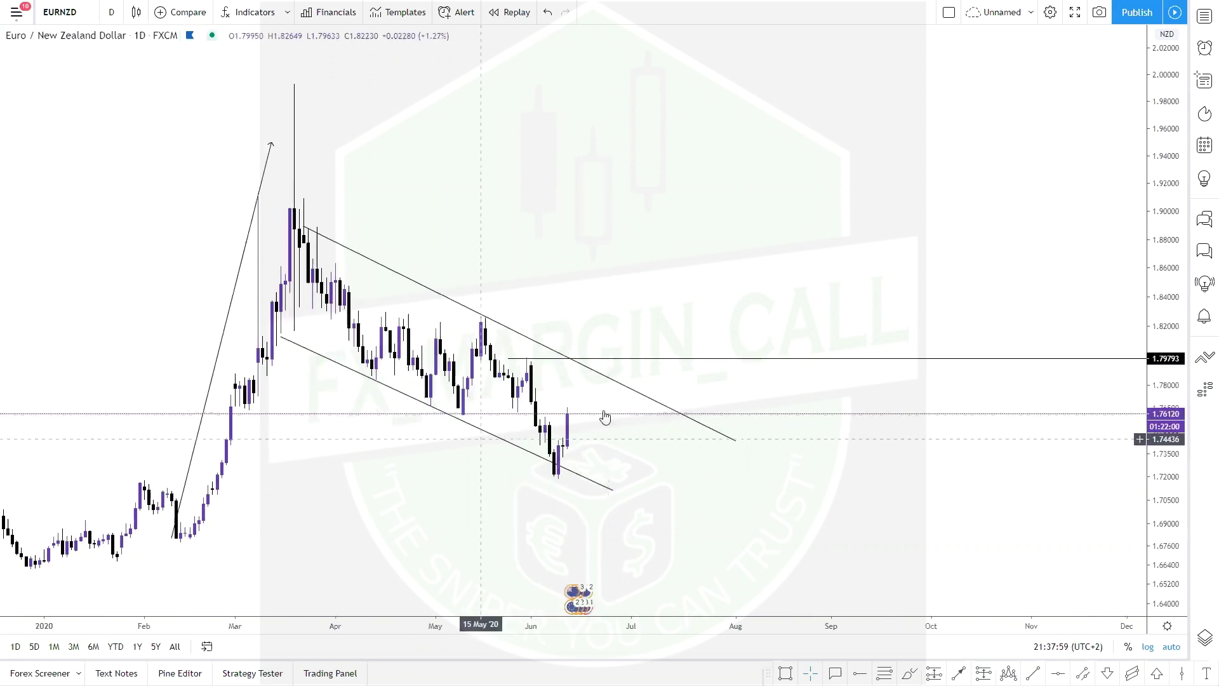
left_click_drag(588, 488, 626, 420)
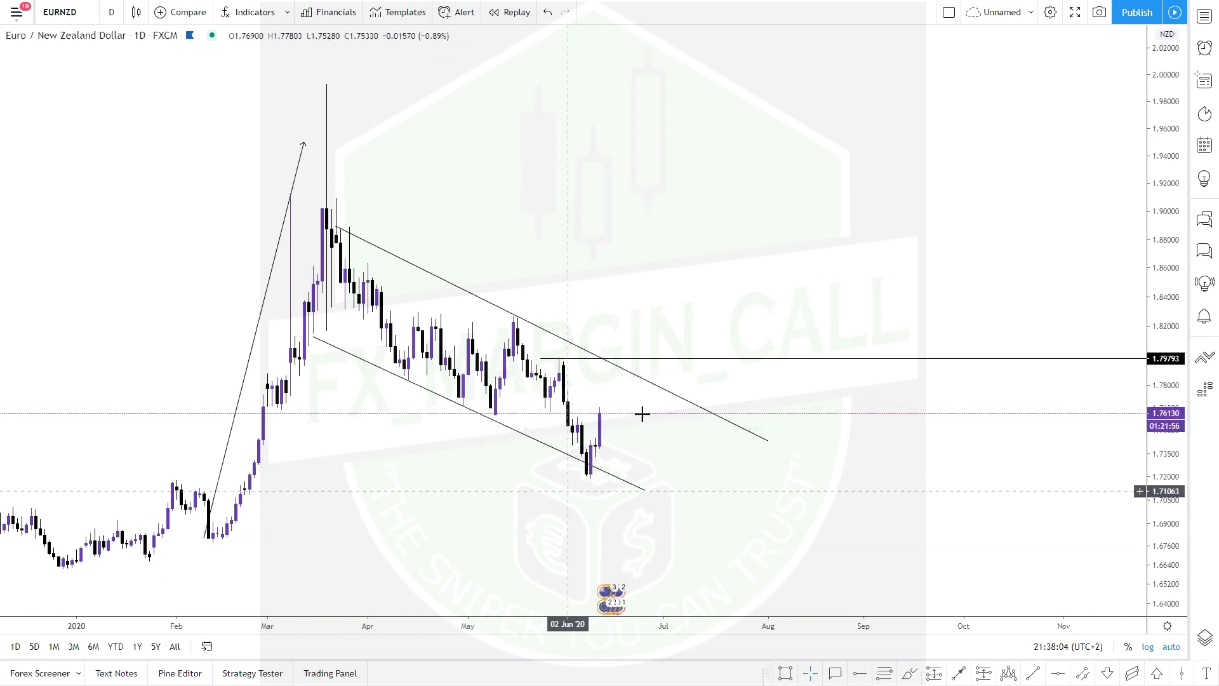
left_click_drag(555, 476, 553, 476)
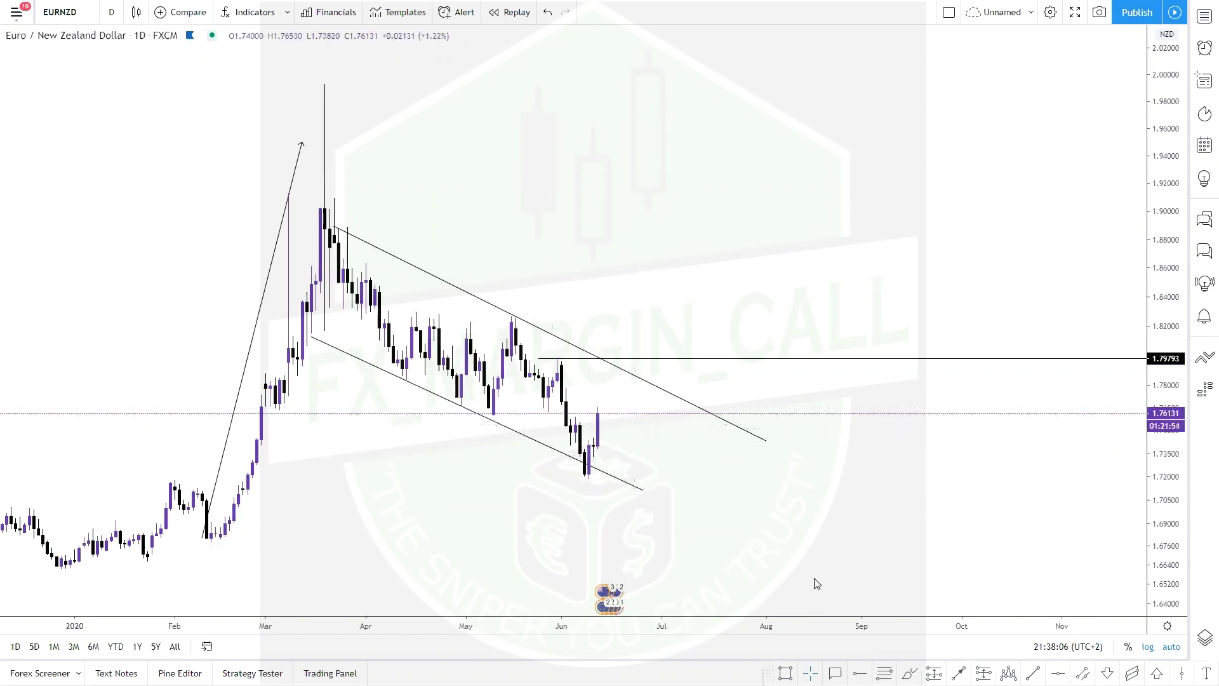
key("alt+t")
left_click(516, 316)
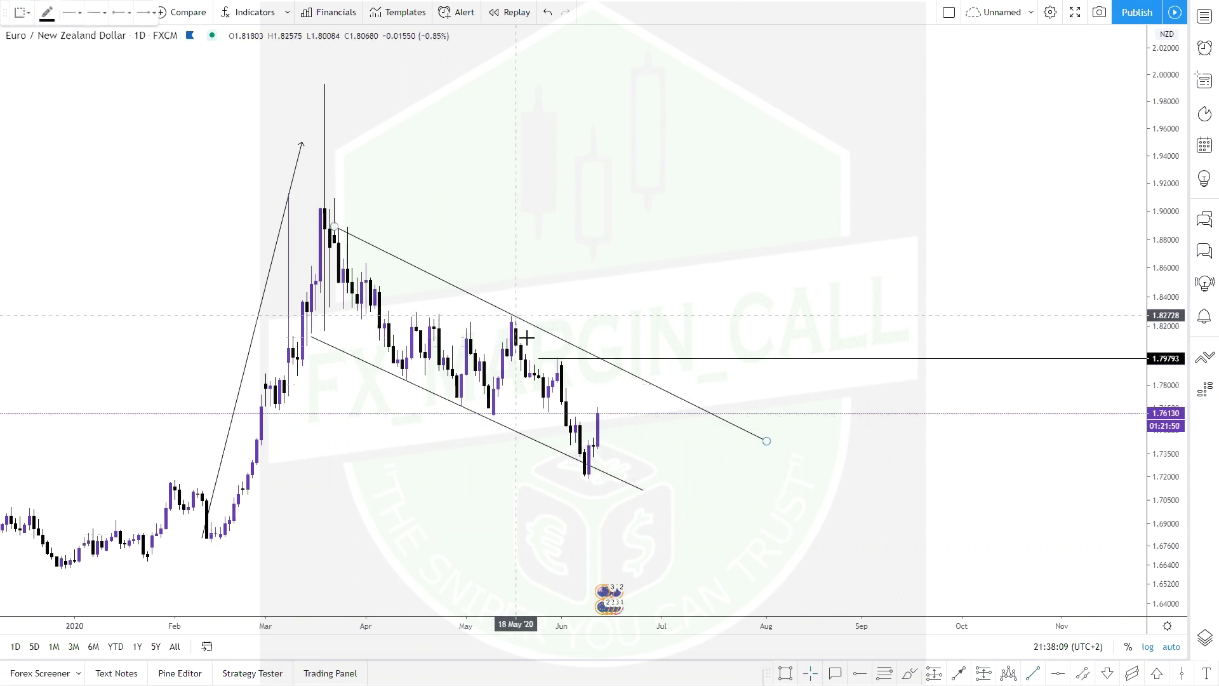
left_click(740, 544)
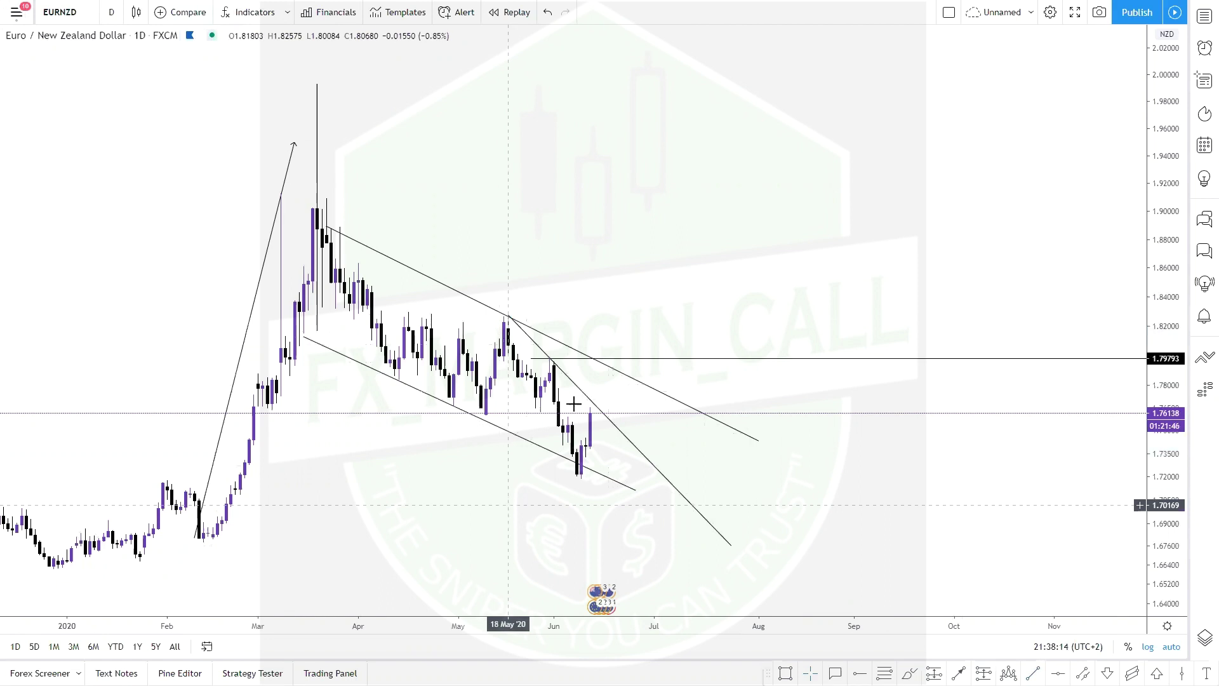
Step: Move the horizontal ray down to about 1.765, starting in mid-April 2020, level with the former lows
left_click_drag(531, 359, 409, 404)
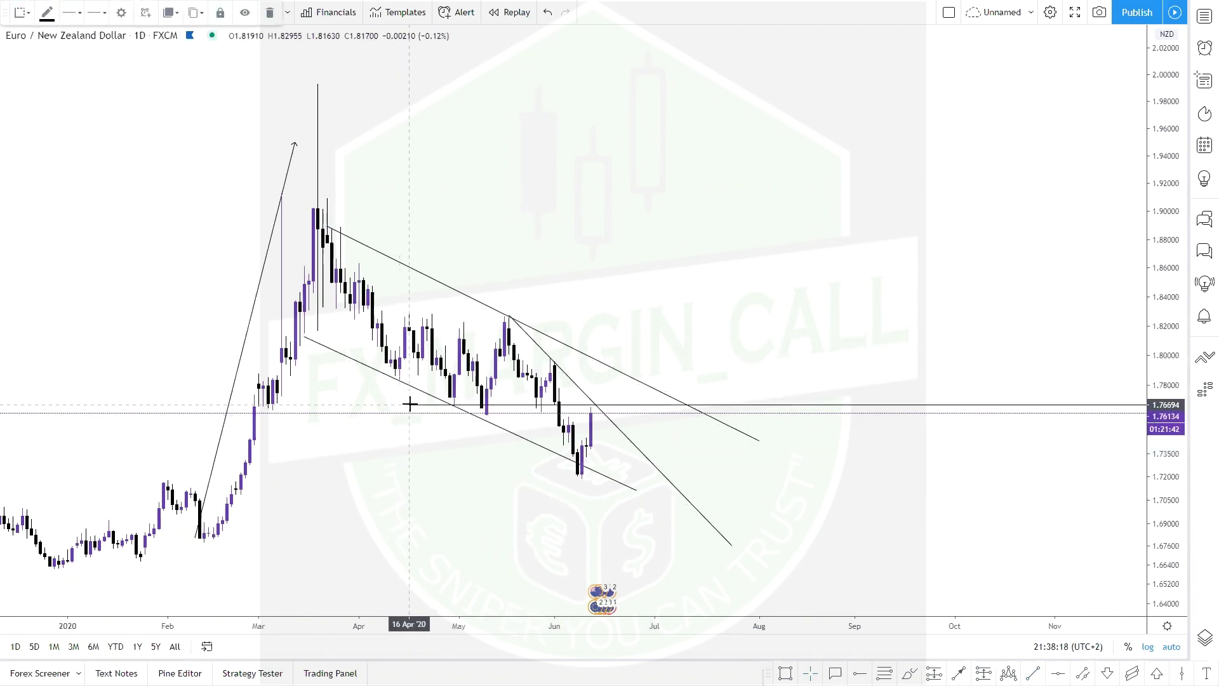
left_click_drag(503, 405, 505, 408)
left_click_drag(10, 52, 6, 672)
Step: View the daily price as a Line chart to check the ray's level, and return to Candles
left_click(137, 14)
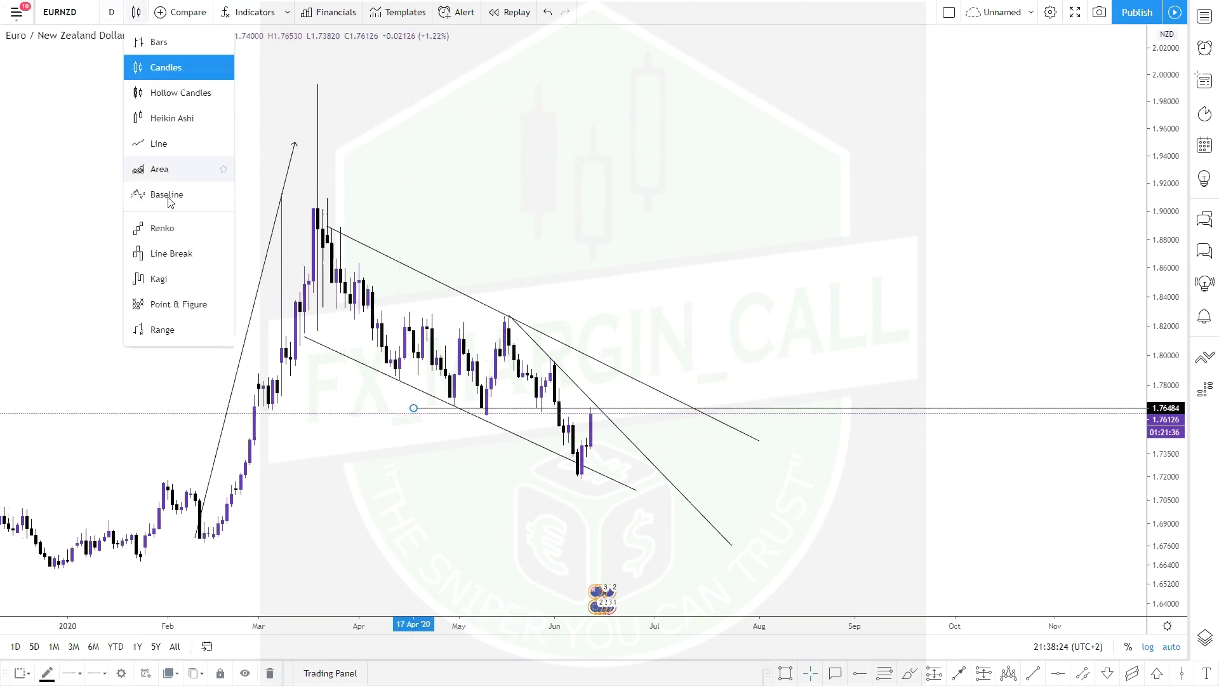
left_click(159, 144)
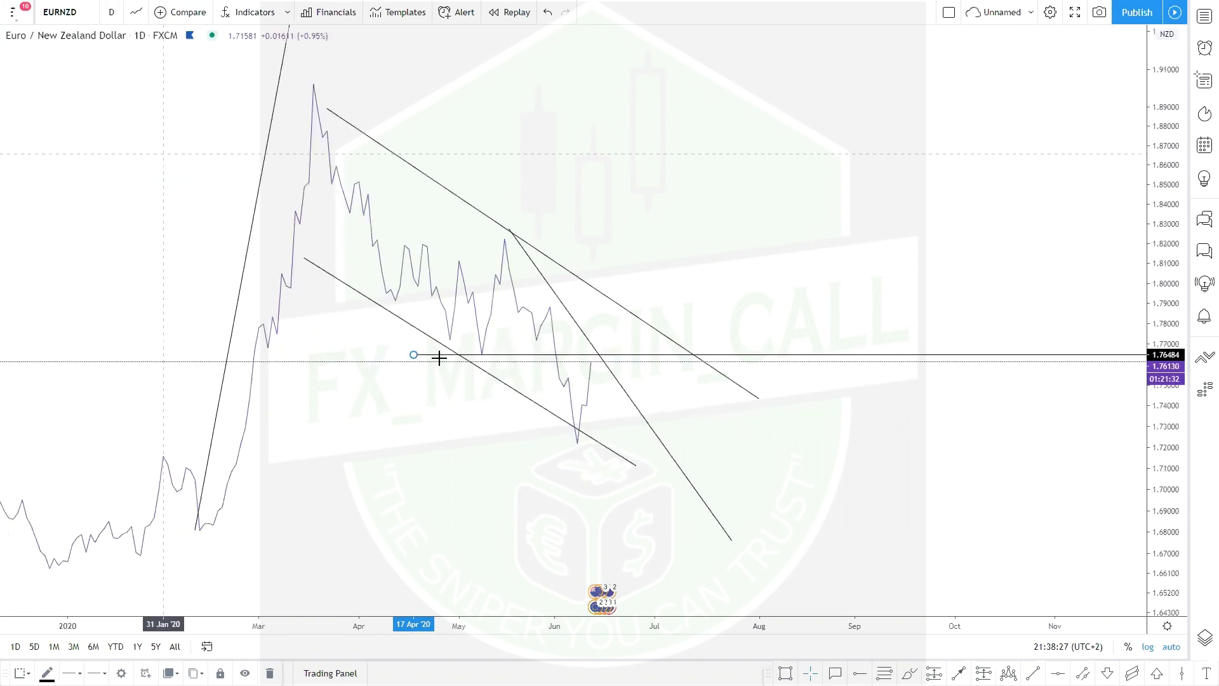
left_click(136, 12)
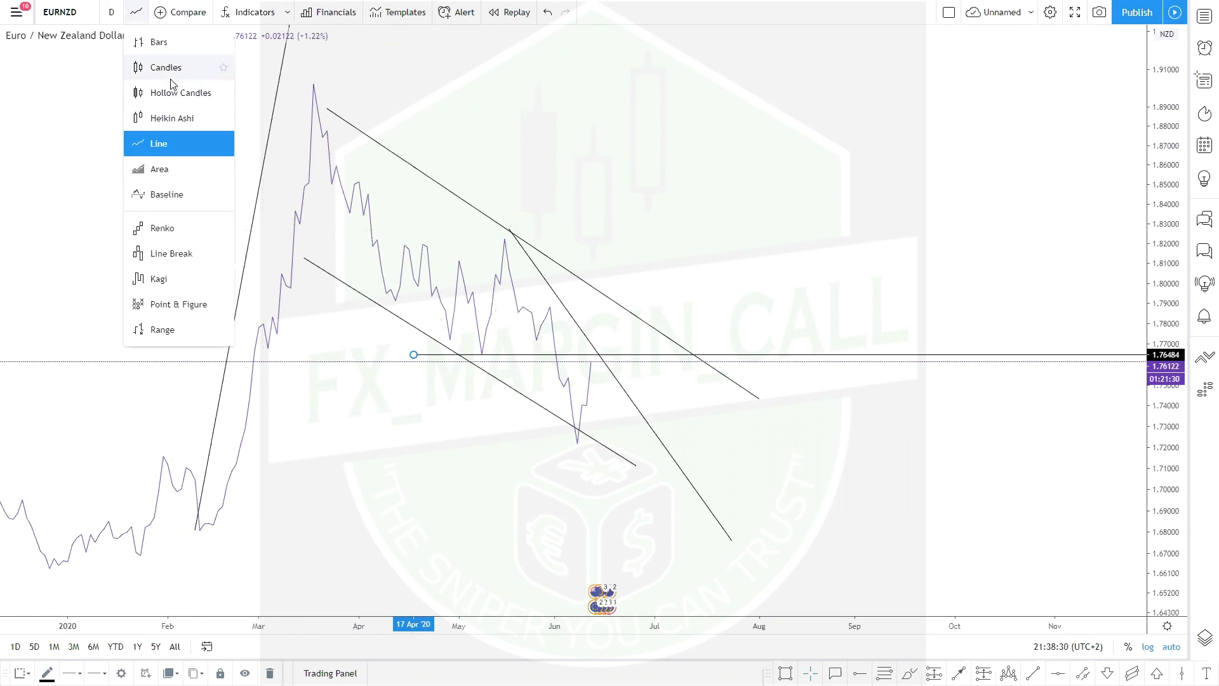
left_click(170, 69)
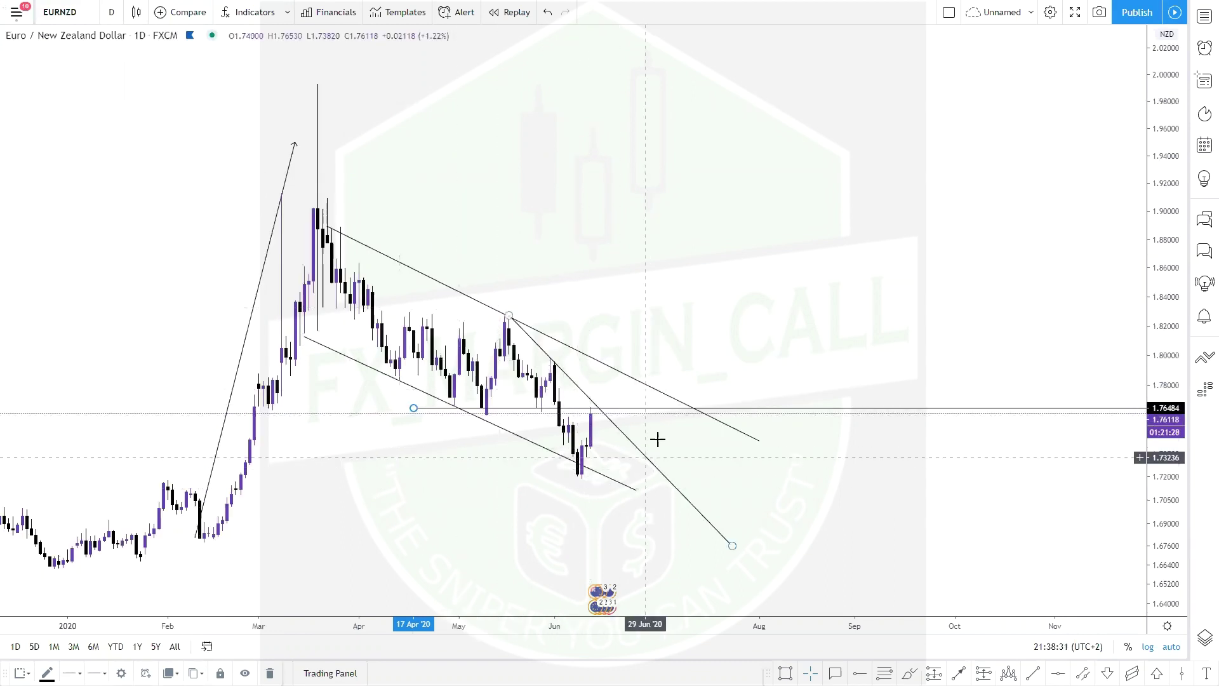
left_click(525, 493)
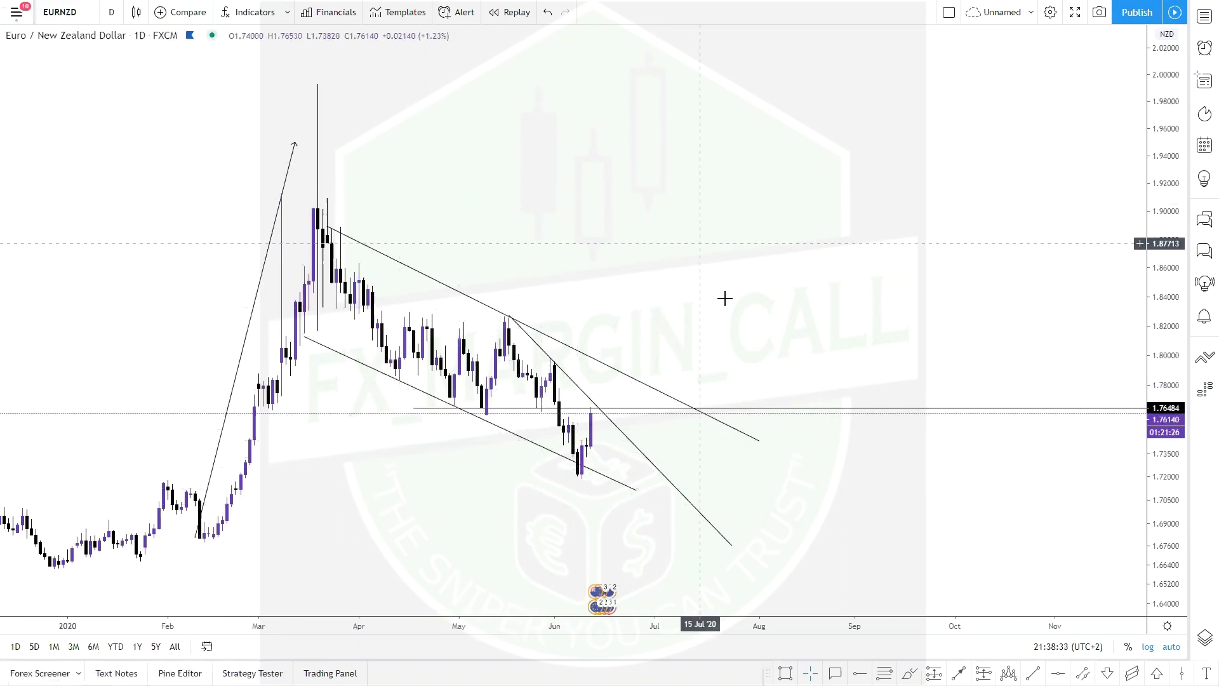
Step: Draw a rising projection arrow from about 1.75 to 1.965 and a rectangle over the March 2020 spike from about 1.91 to 2.00
left_click(609, 429)
left_click(713, 123)
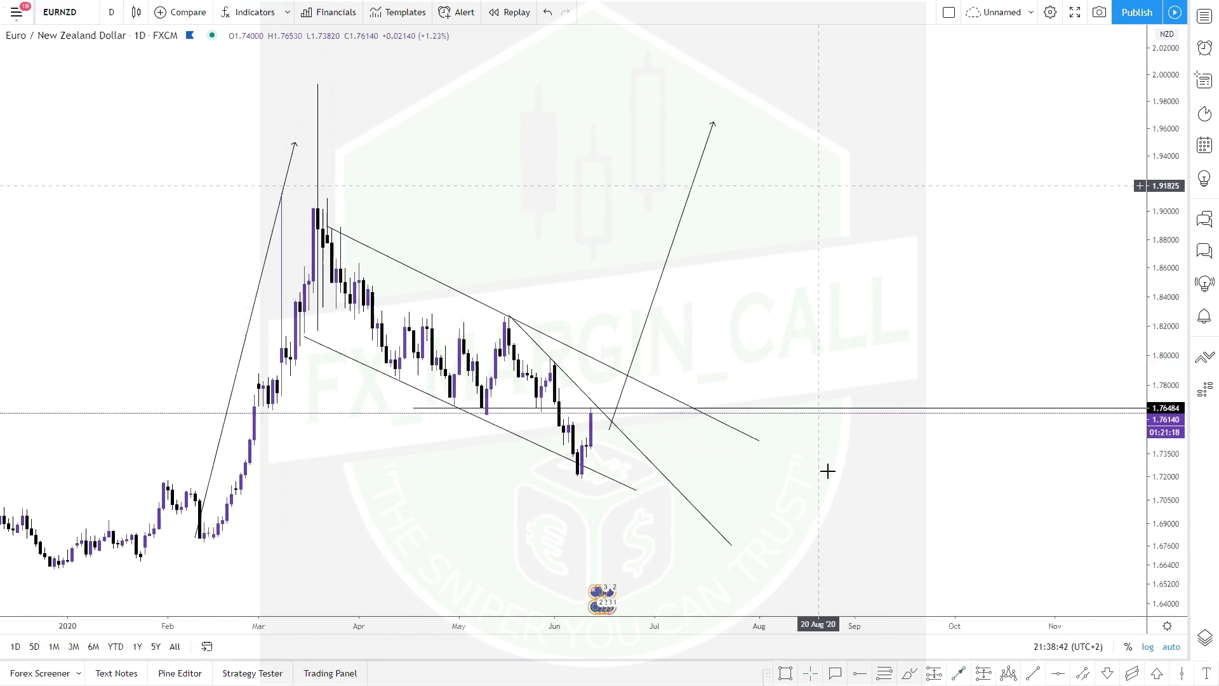
left_click(295, 78)
left_click(390, 199)
left_click(495, 260)
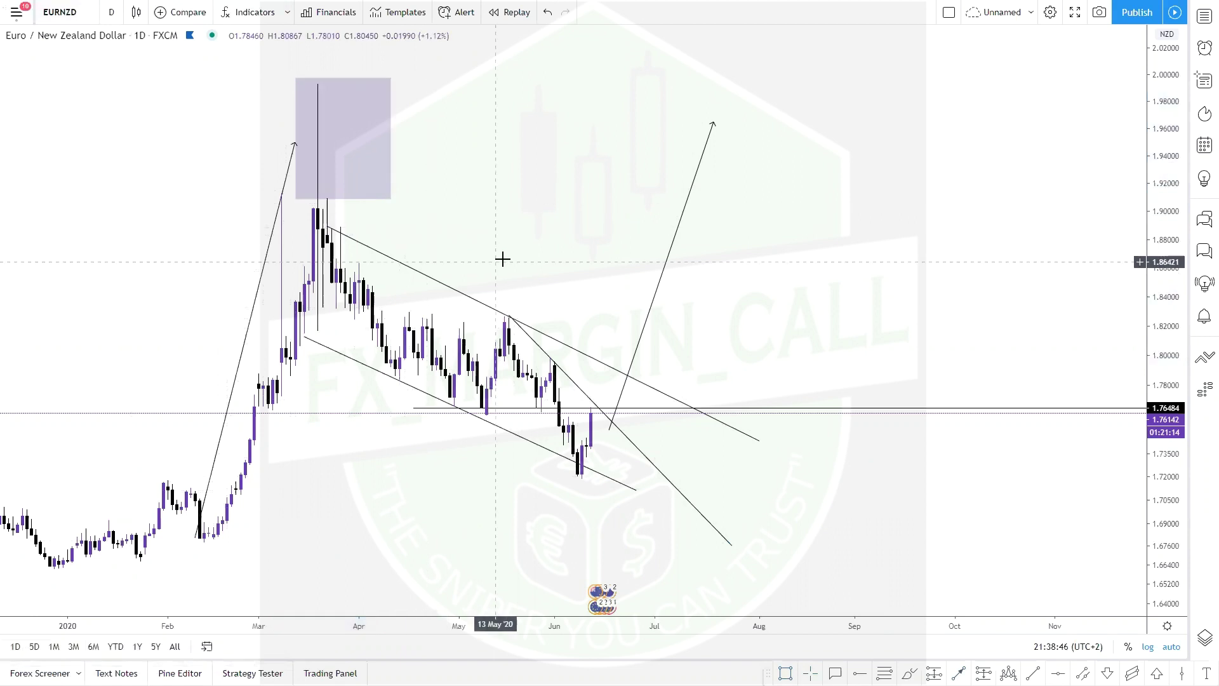
Step: Clear the drawings off the chart and switch EURNZD to the 4-hour timeframe, showing May and June 2020 price action
key("ctrl+alt+h")
left_click(113, 14)
left_click(149, 369)
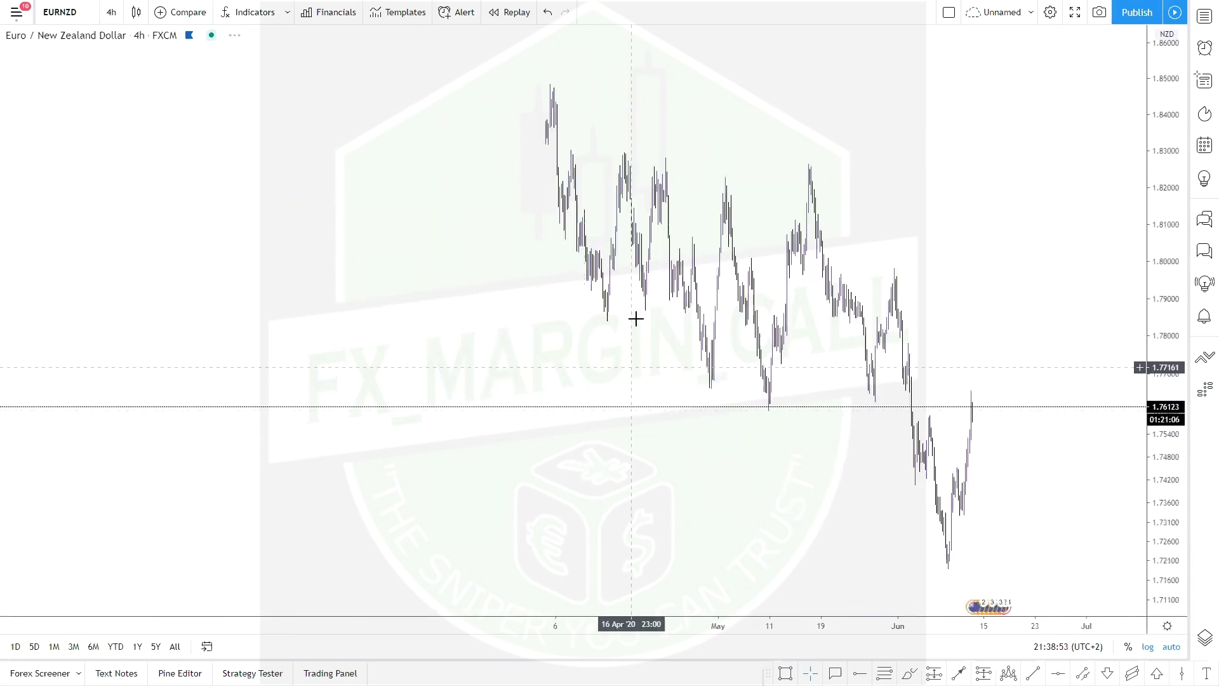
scroll(556, 294, "up", 5)
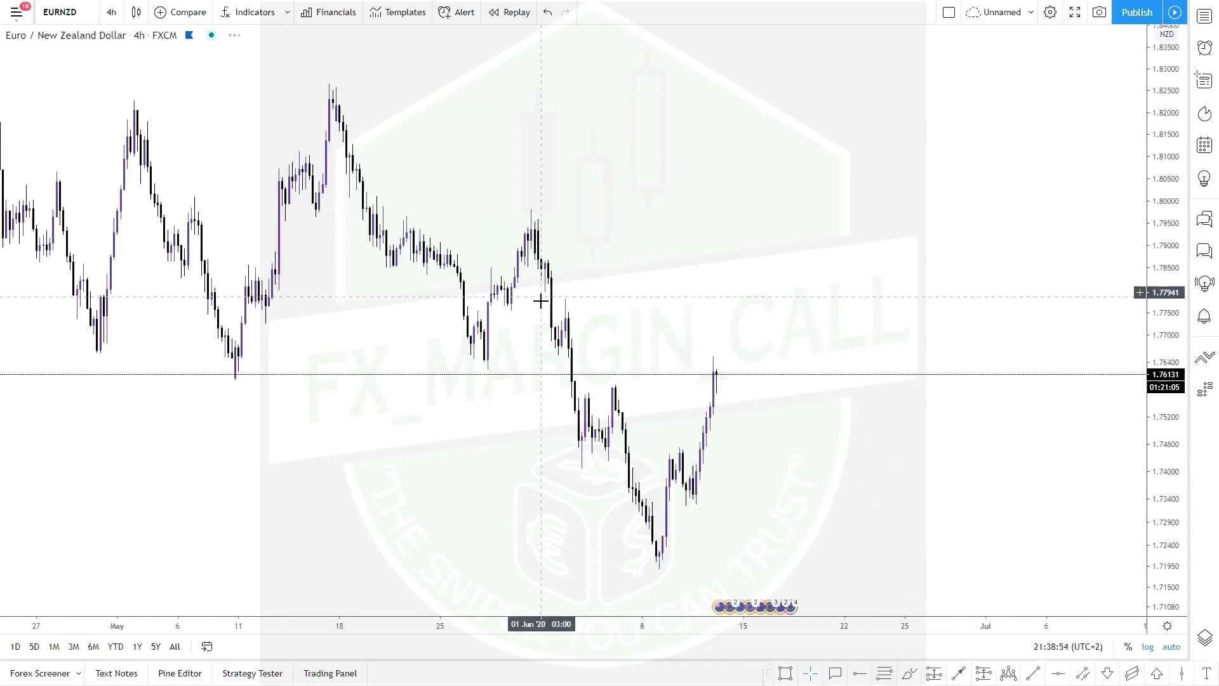
scroll(651, 319, "left", 3)
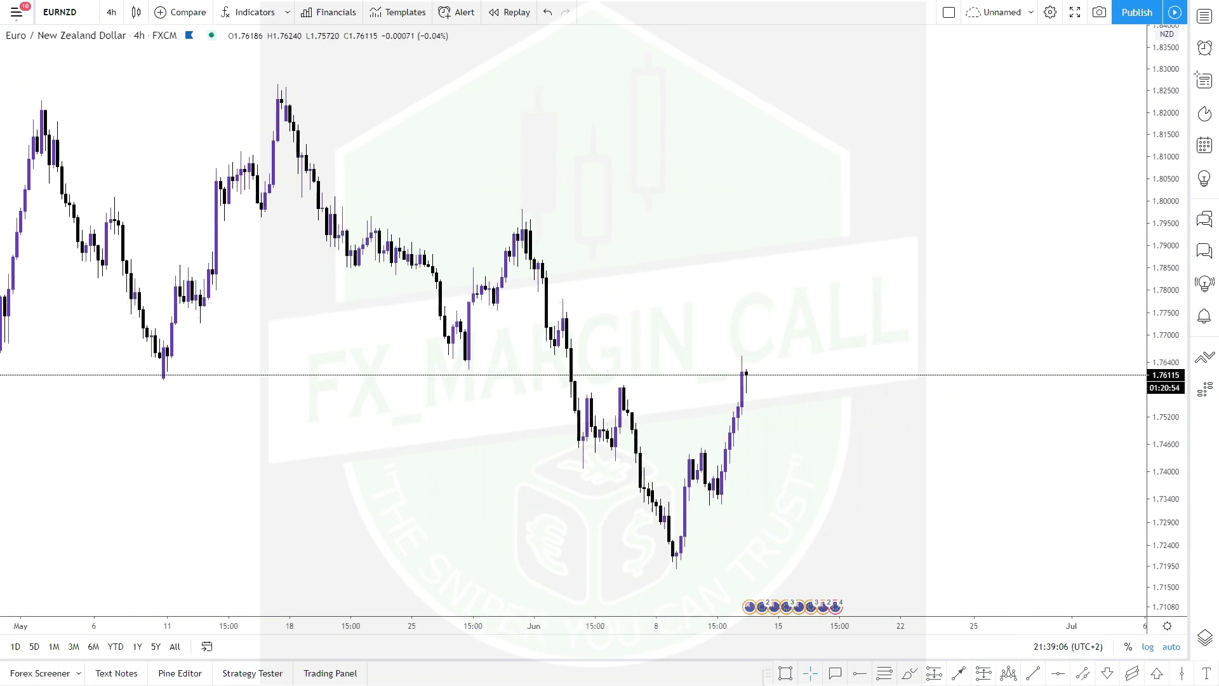
Step: Draw a descending trend line from the mid-May high at about 1.826 to about 1.744 on 26 June 2020
key("alt+t")
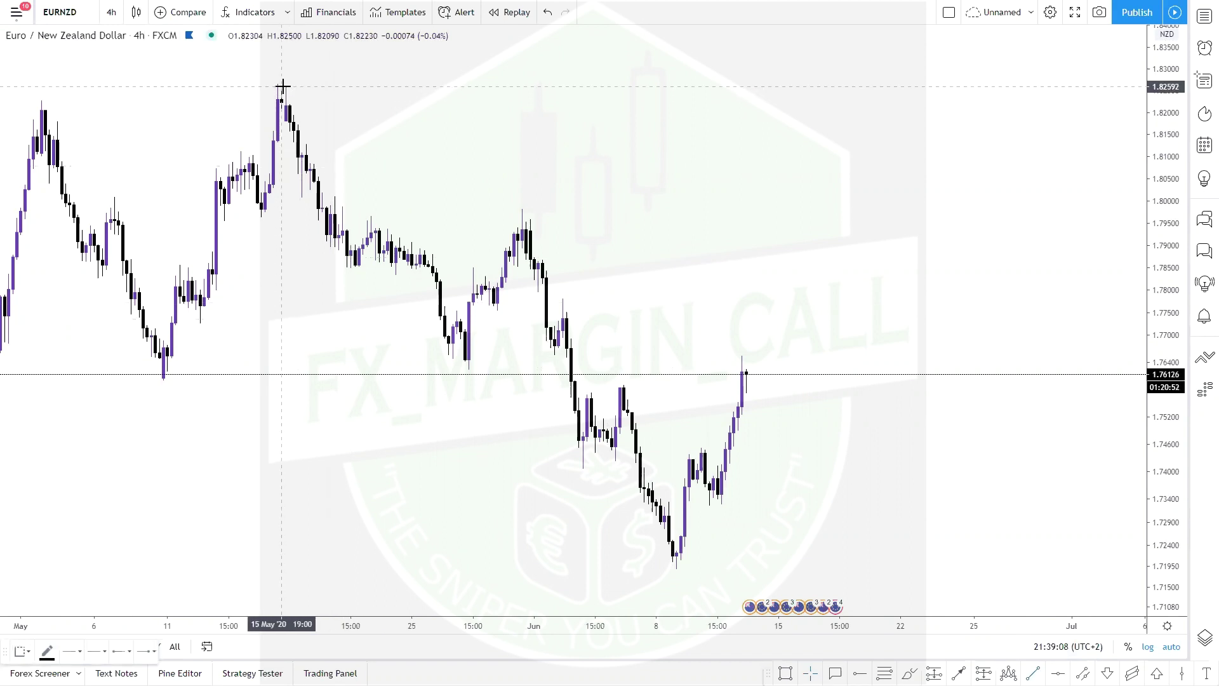
left_click(998, 452)
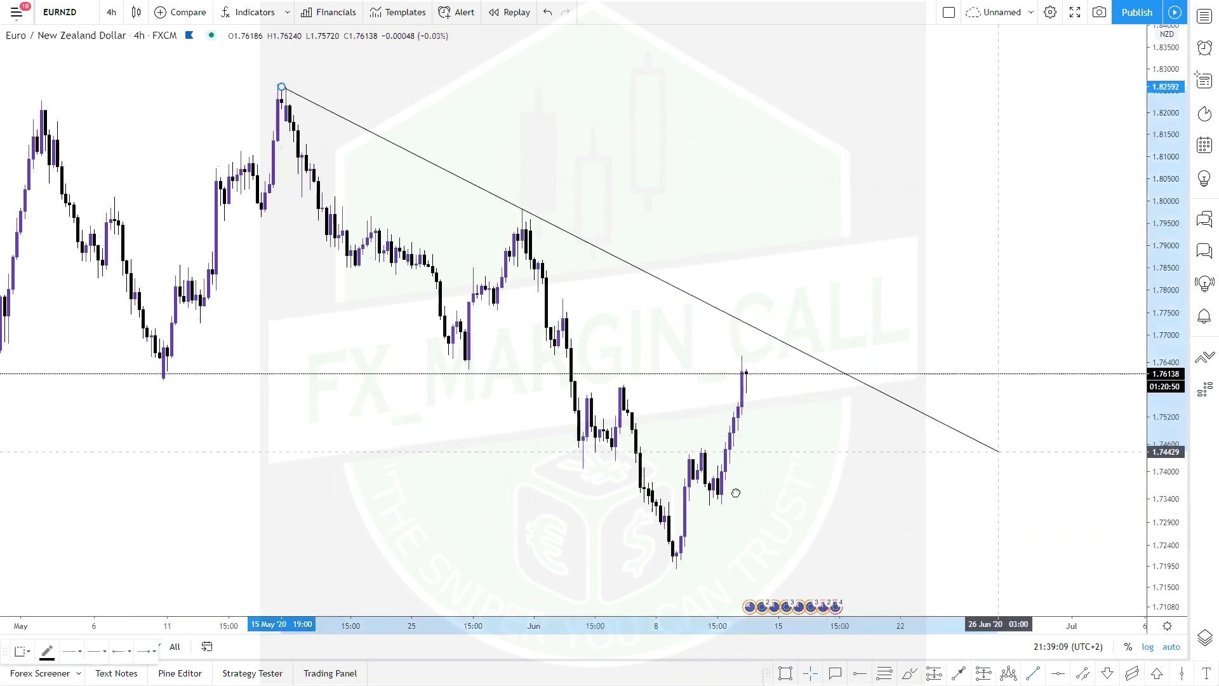
left_click(741, 490)
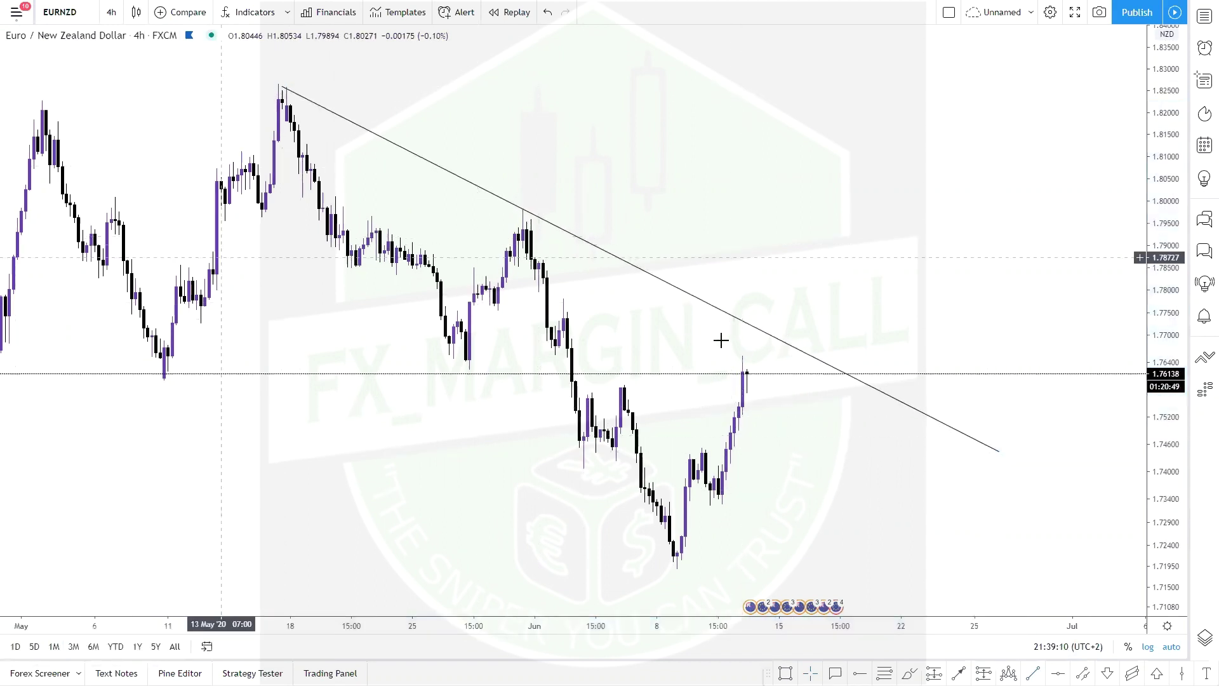
Step: Sketch the projected path: up to the trend line at about 1.77, down to about 1.74, and up to about 1.833
left_click_drag(688, 368, 544, 380)
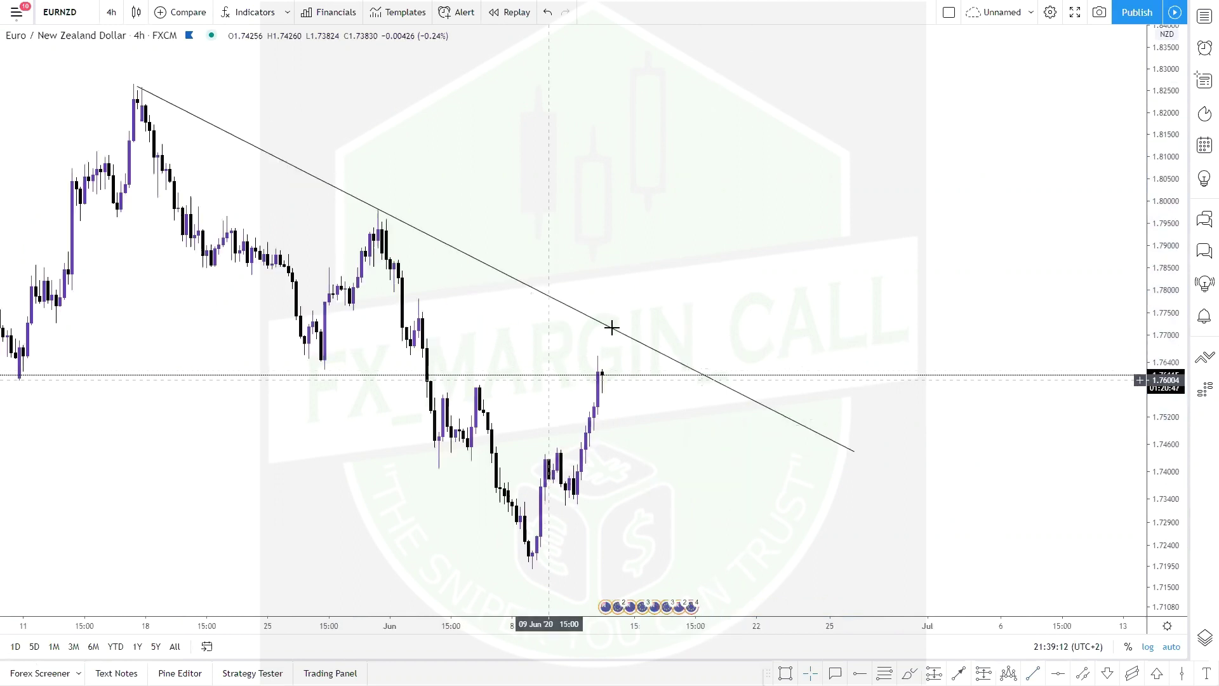
left_click(958, 673)
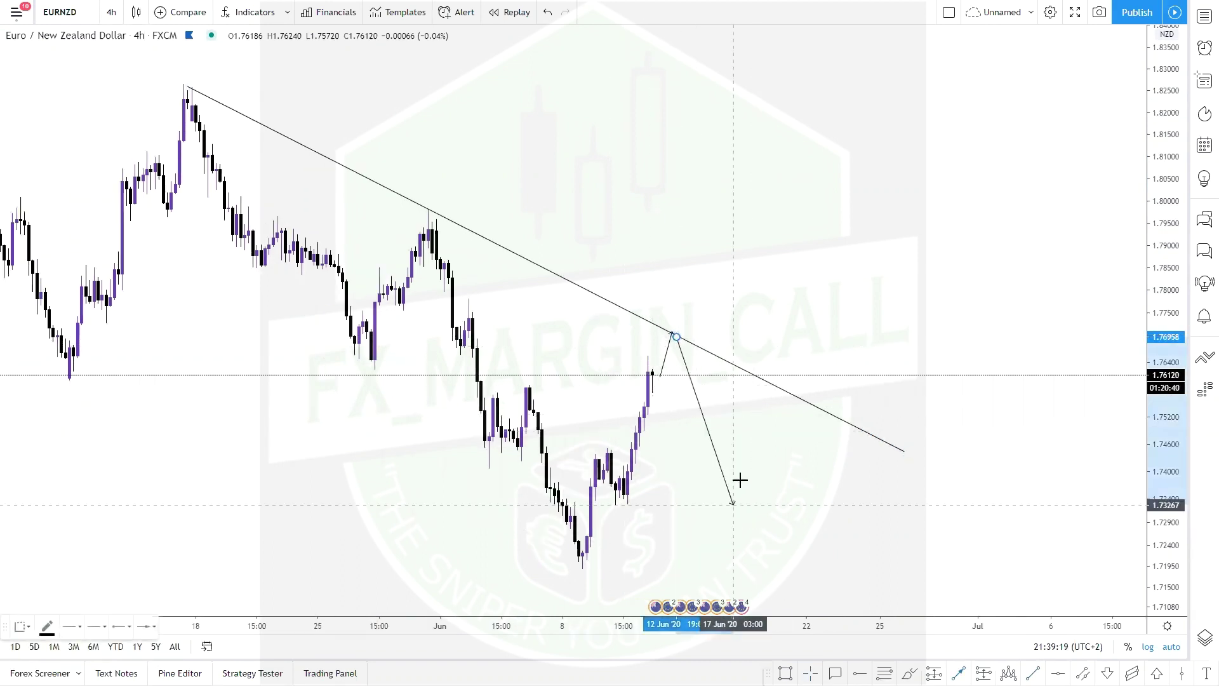
double_click(737, 473)
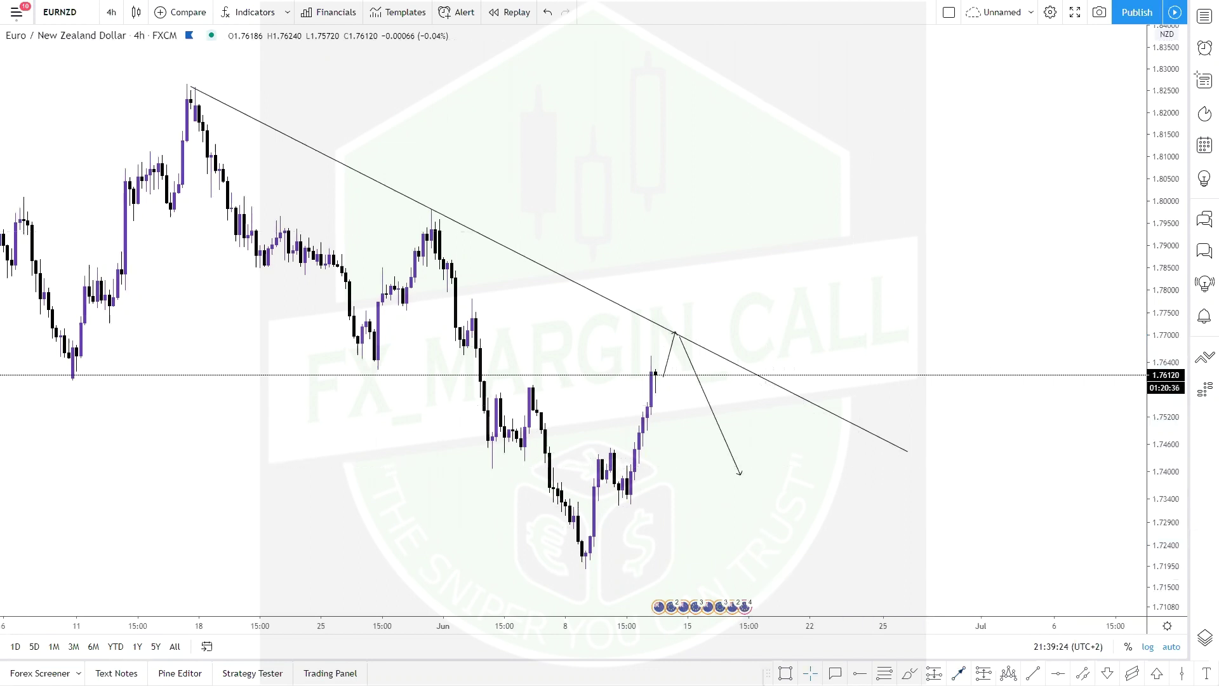
left_click(753, 465)
double_click(838, 59)
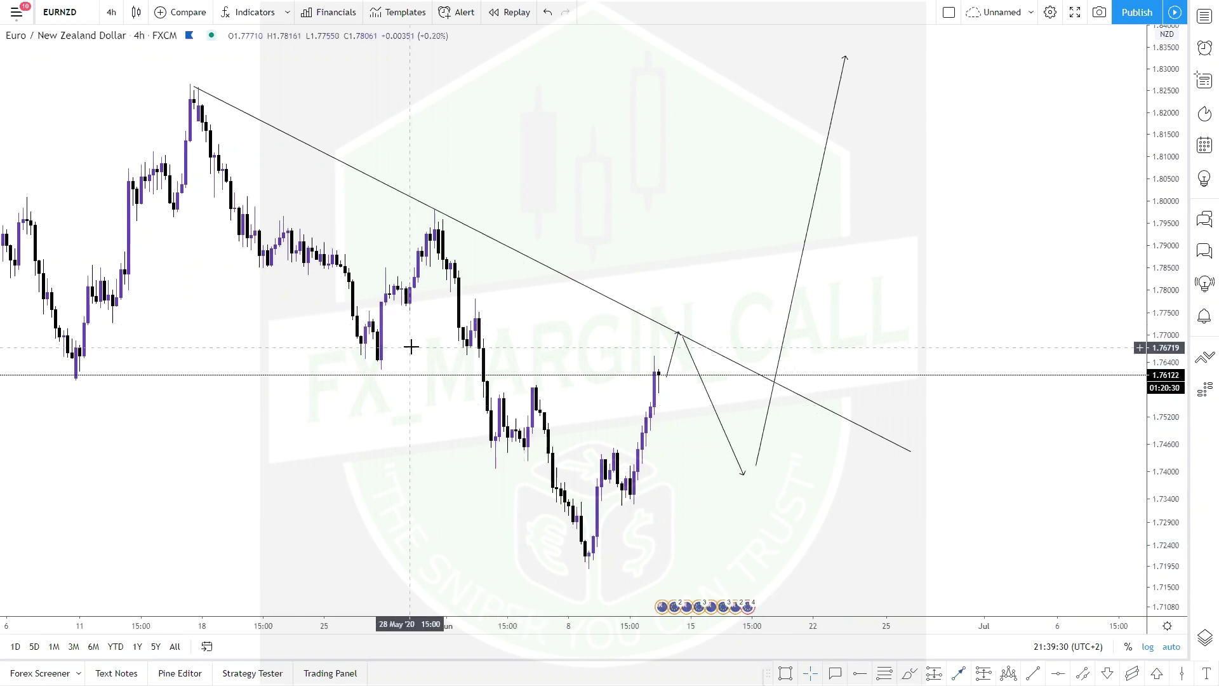
Step: Place a horizontal ray at about 1.7645 on the 4-hour chart, starting at 25 May near the late-May lows
left_click_drag(398, 354, 369, 353)
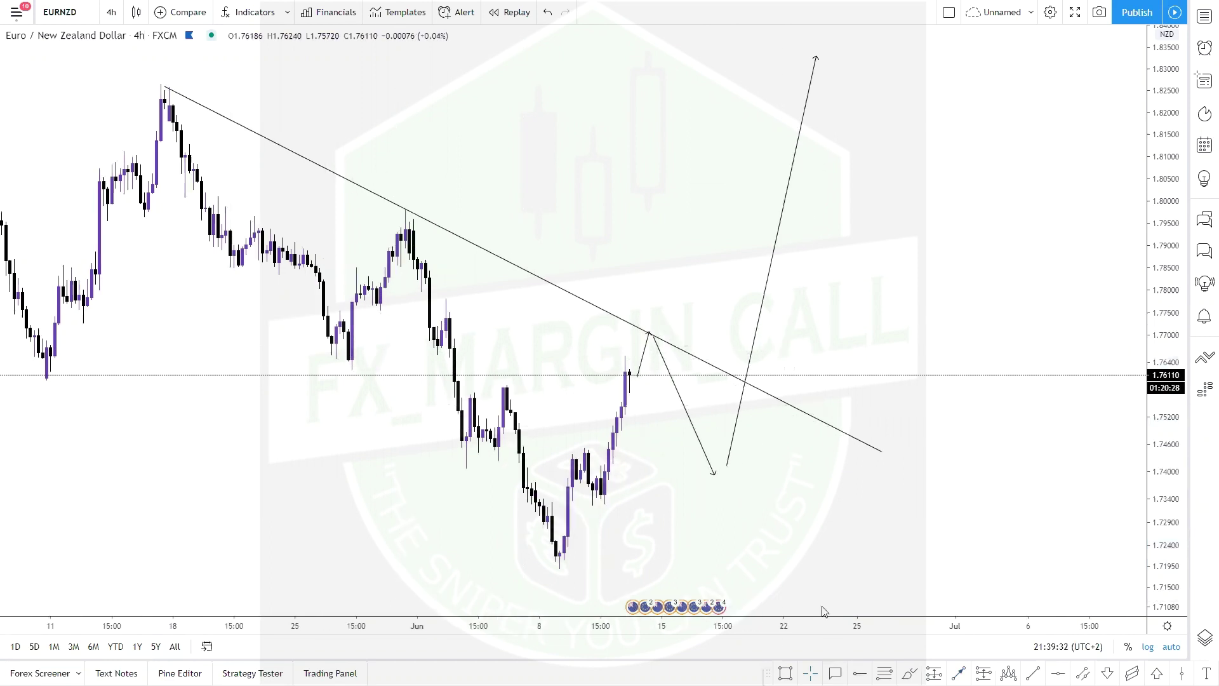
key("alt+h")
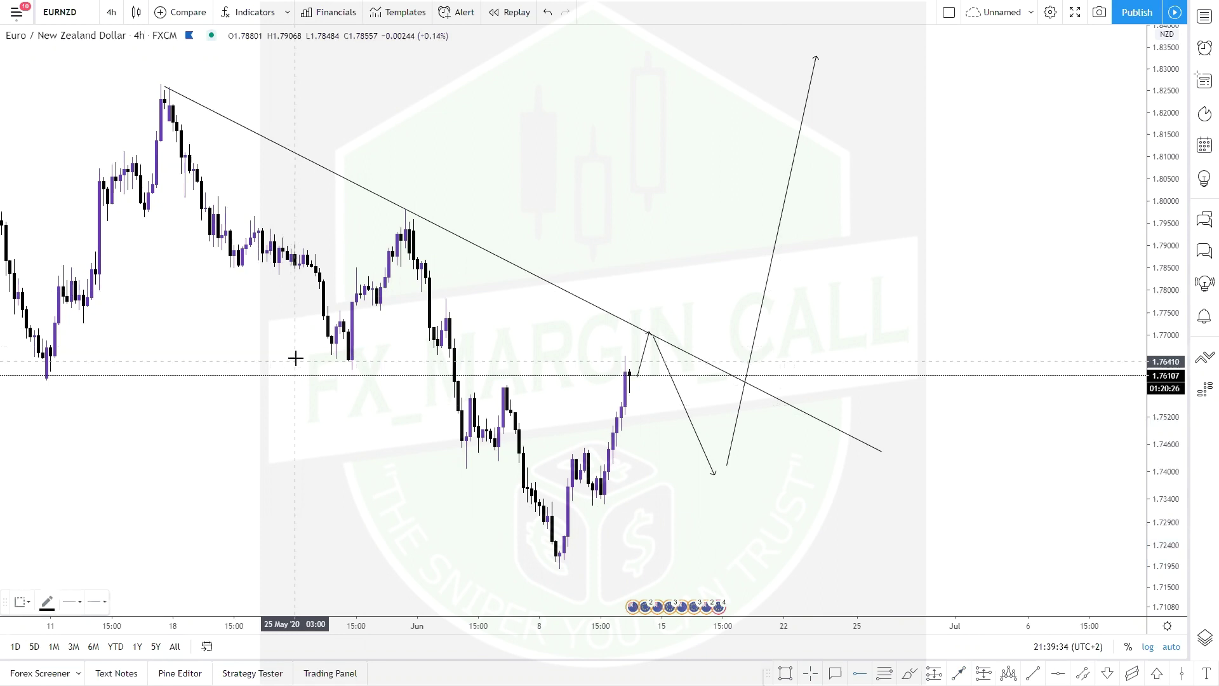
left_click(470, 333)
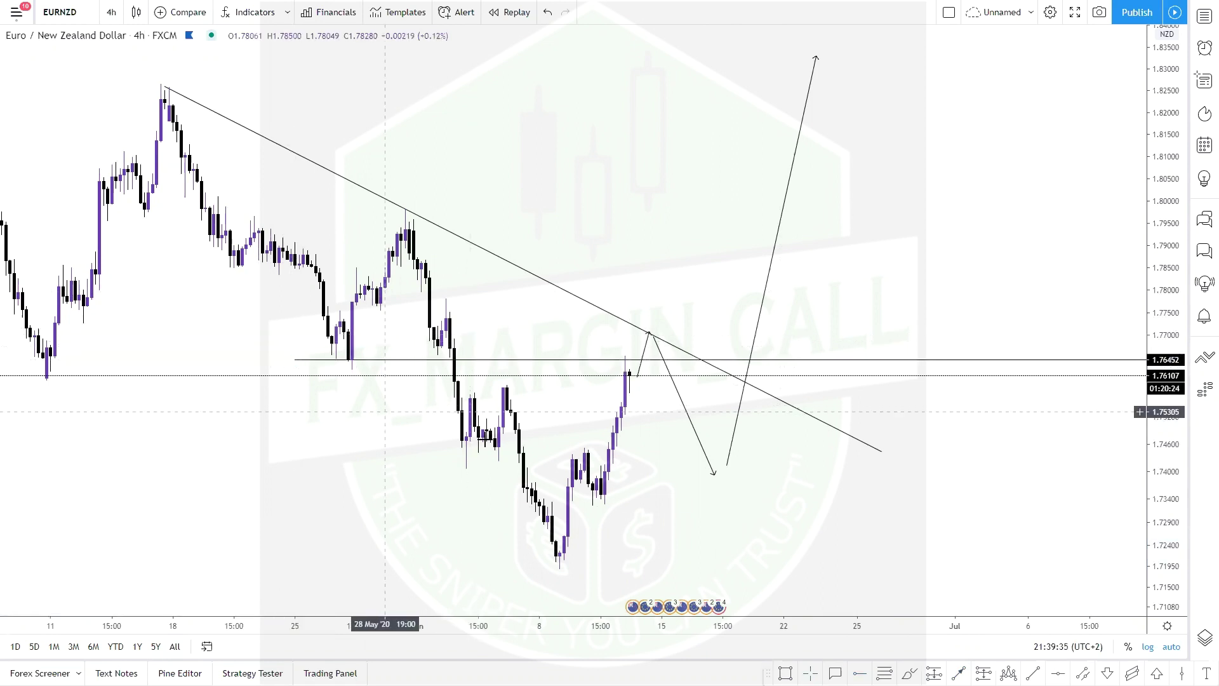
left_click_drag(629, 389, 646, 389)
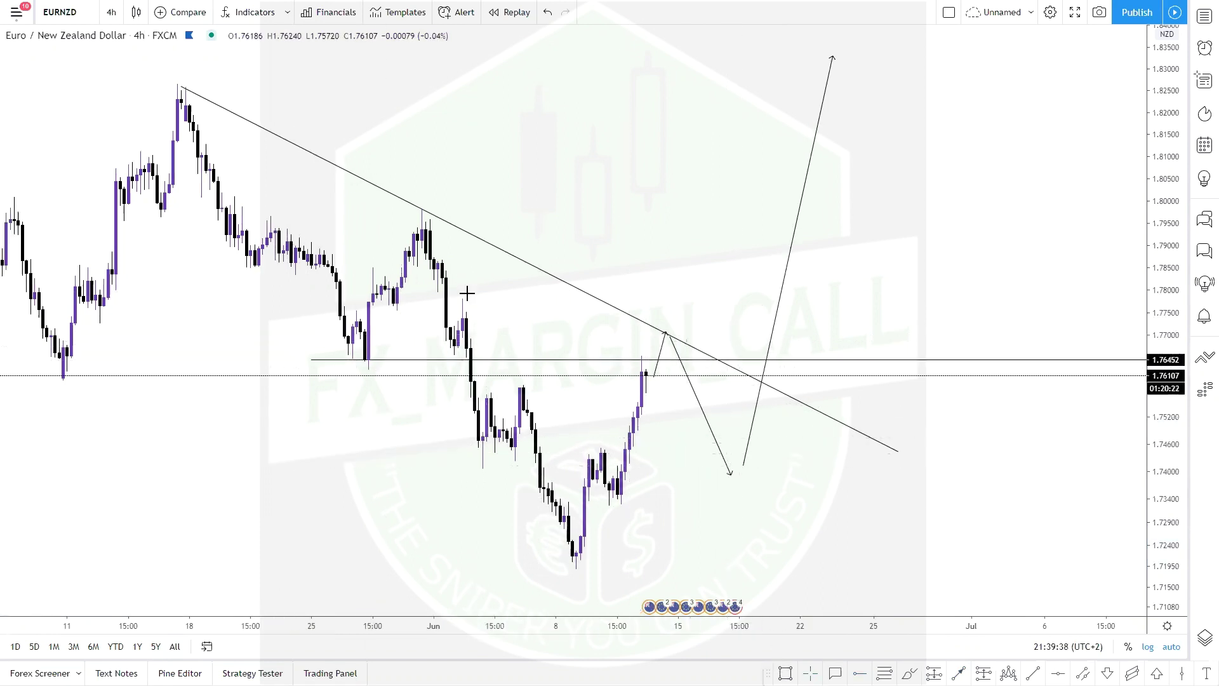
Step: Draw a supply zone rectangle from about 1.771 to 1.778, extending from the early June high into July
key("alt+shift+r")
mouse_move(458, 296)
left_mouse_down()
mouse_move(926, 373)
mouse_move(983, 331)
left_mouse_up()
left_click(653, 216)
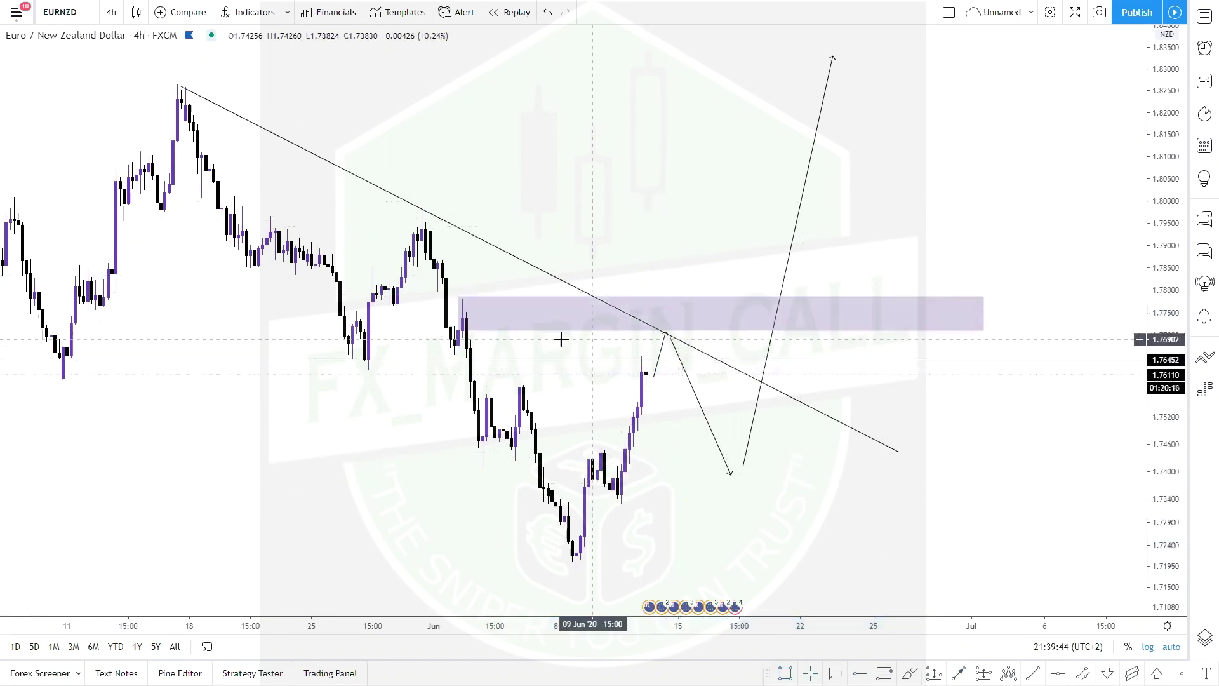
Step: Rework the projection into a fall from about 1.76 to 1.738 followed by the rising arrow, and delete the old falling arrow
left_click(666, 332)
left_click_drag(666, 331, 712, 466)
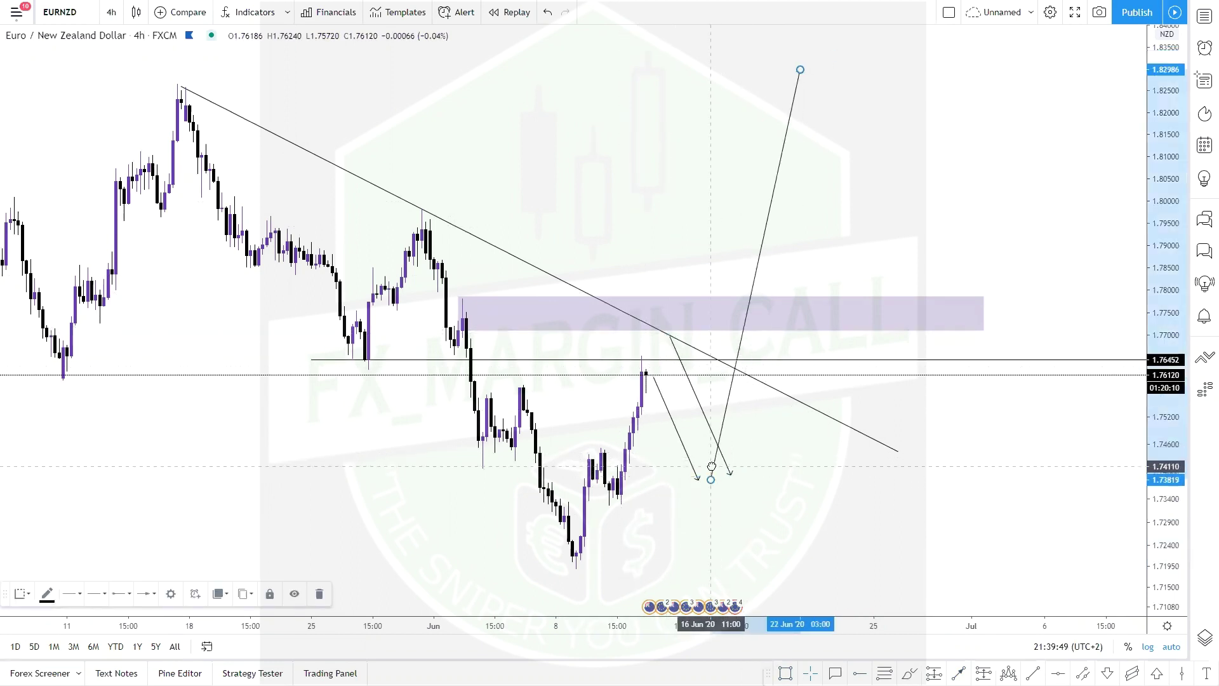
left_click(715, 432)
key("Delete")
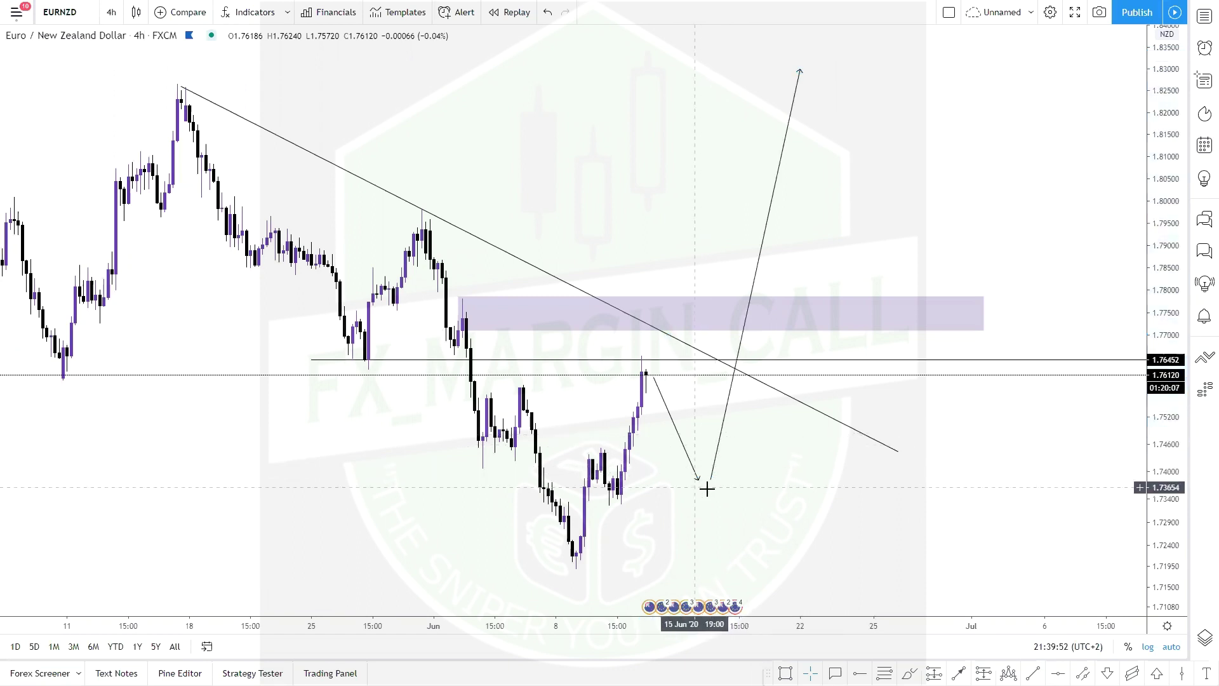
Step: Place a horizontal ray at about 1.744, starting in early June, level with the highs before the latest rally
left_click(536, 452)
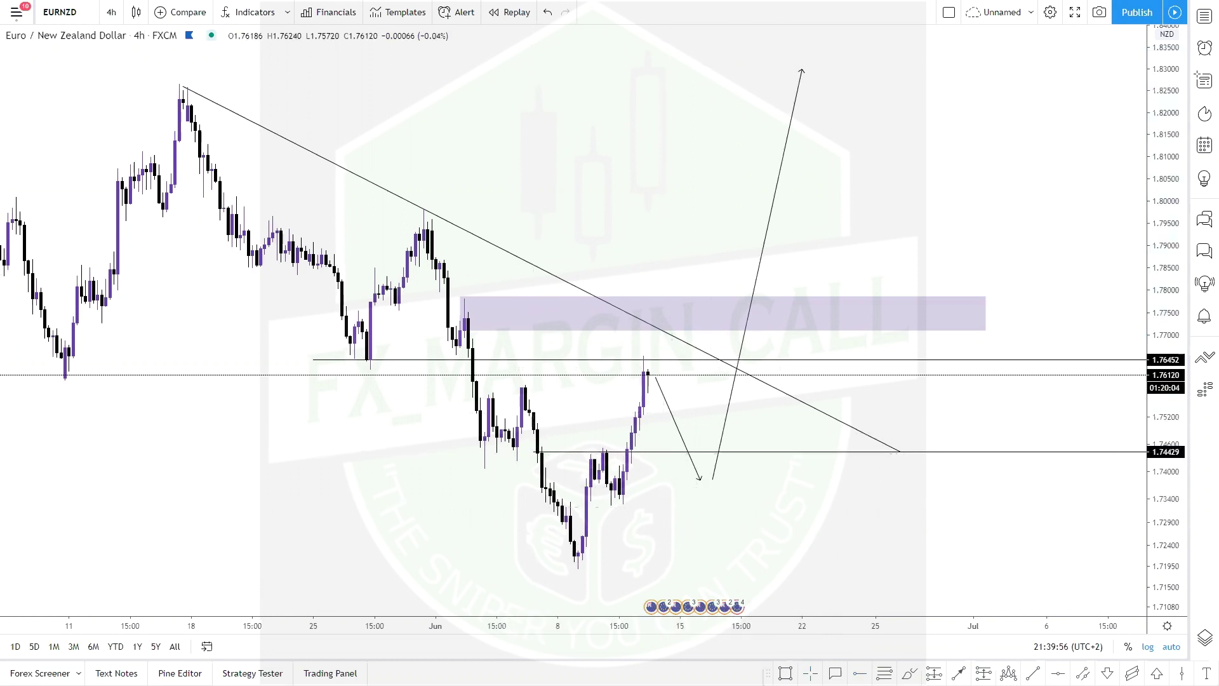
Step: Draw a demand zone rectangle from about 1.739 to 1.732 on the 4-hour chart, extending from 10 June to 6 July
mouse_move(607, 474)
left_mouse_down()
mouse_move(911, 544)
mouse_move(1054, 504)
left_mouse_up()
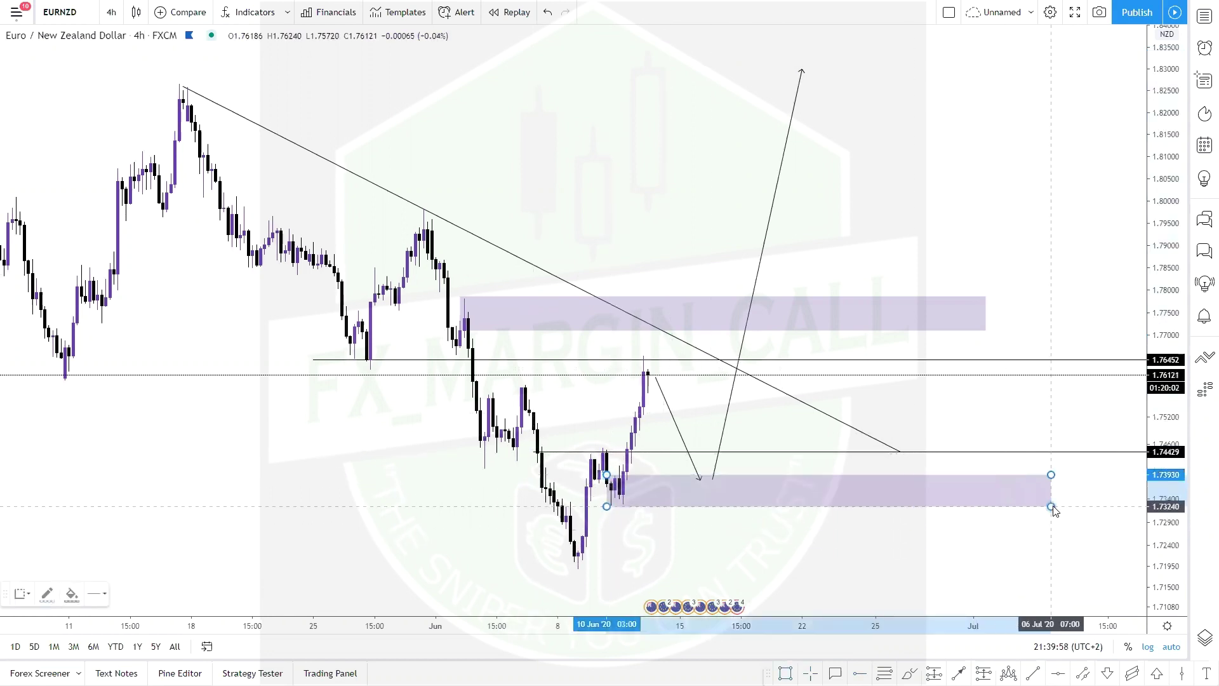
mouse_move(700, 479)
left_mouse_down()
mouse_move(680, 450)
mouse_move(699, 477)
left_mouse_up()
left_click(824, 598)
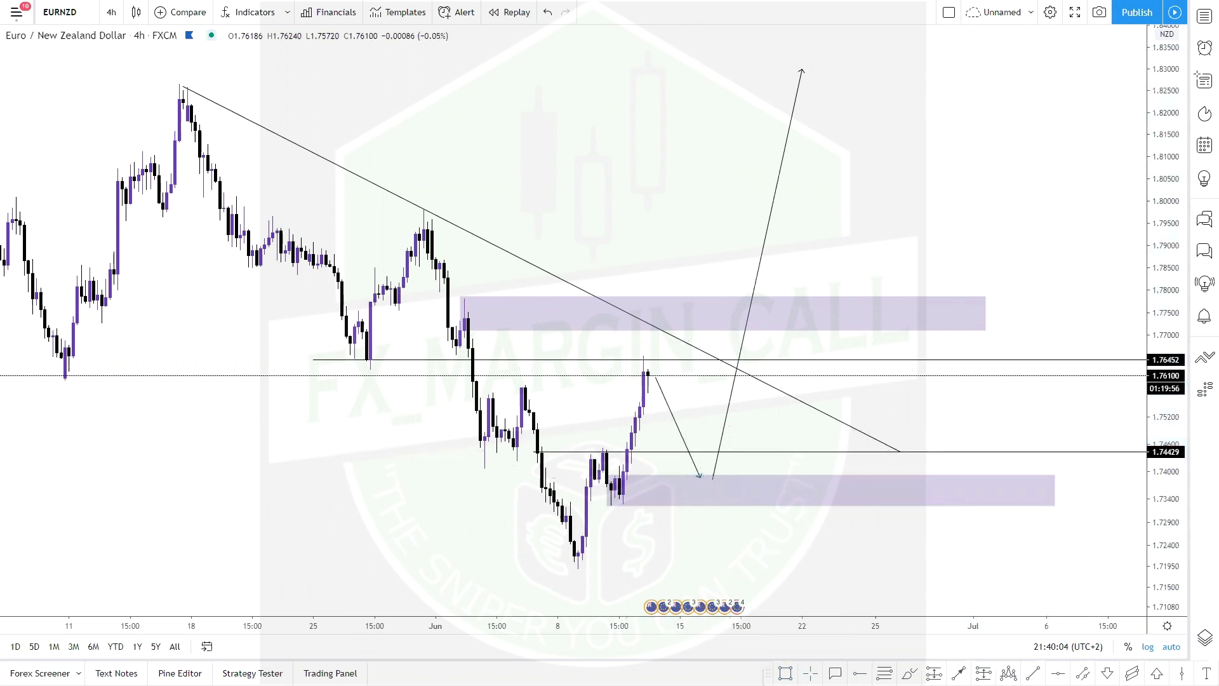
Step: Place a long position with its entry at about 1.7396 in the demand zone and extend its target to about 1.828
left_click(689, 476)
left_click(689, 475)
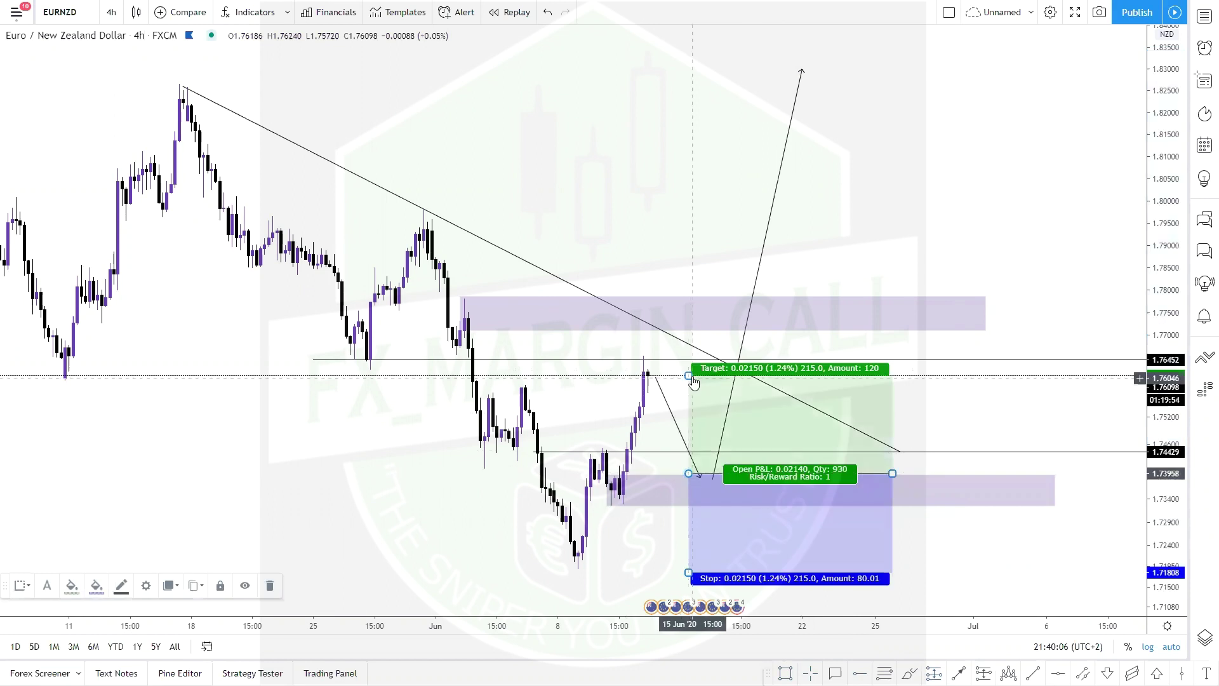
left_click_drag(705, 279, 782, 76)
left_click(659, 234)
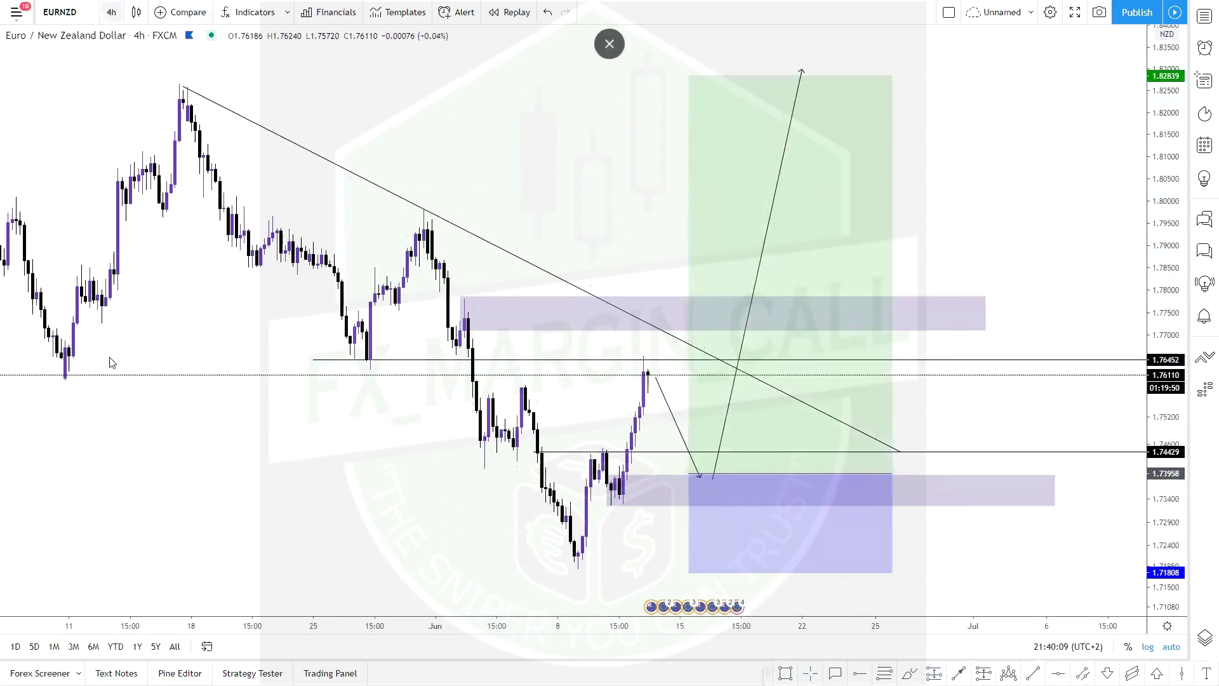
Step: Switch the chart to the 1-hour timeframe and remove all drawings
left_click(112, 12)
left_click(121, 311)
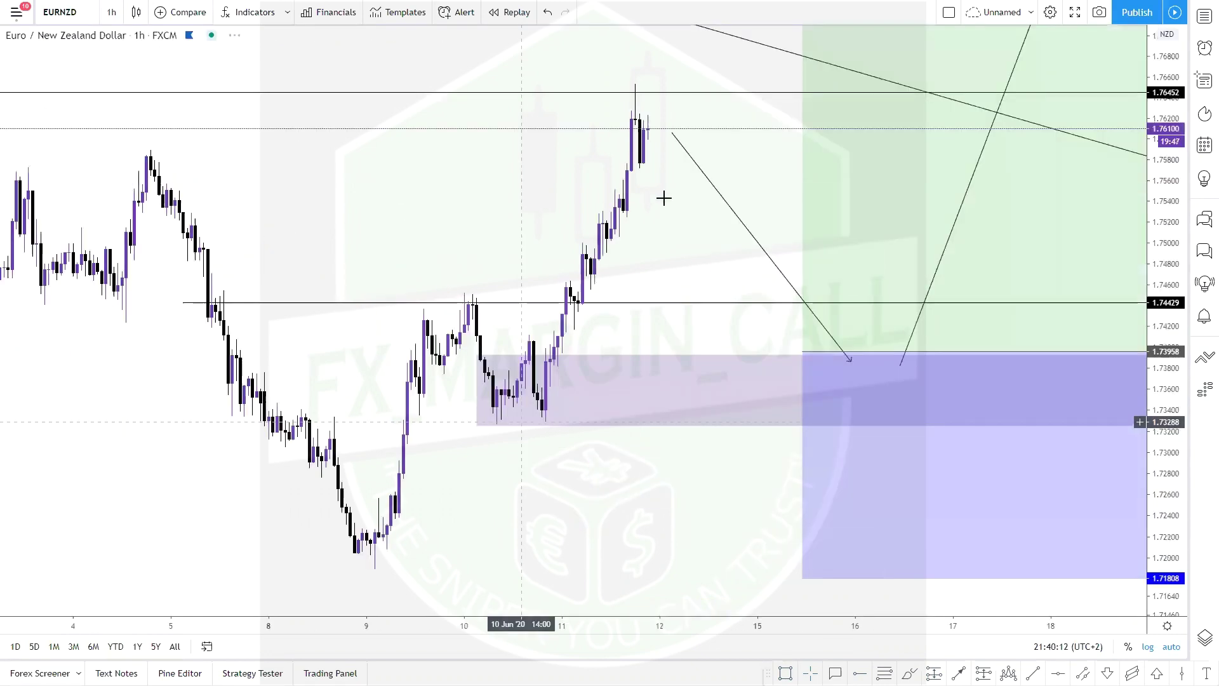
right_click(657, 200)
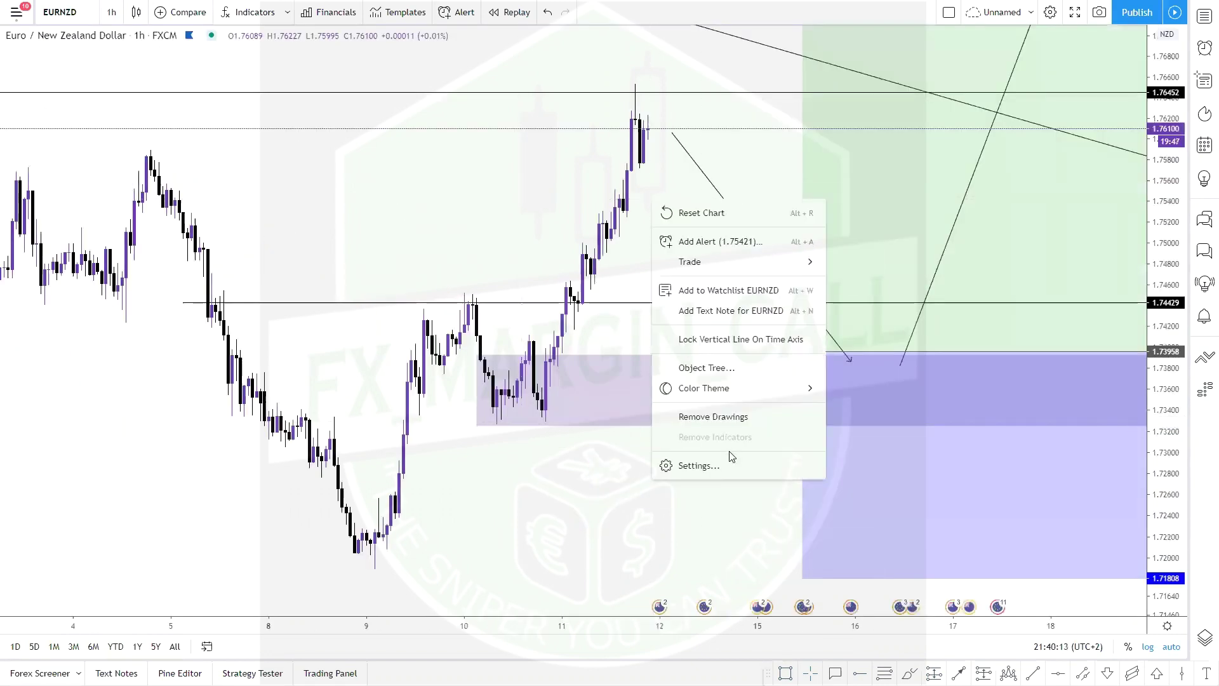
left_click(725, 416)
left_click_drag(722, 381, 792, 338)
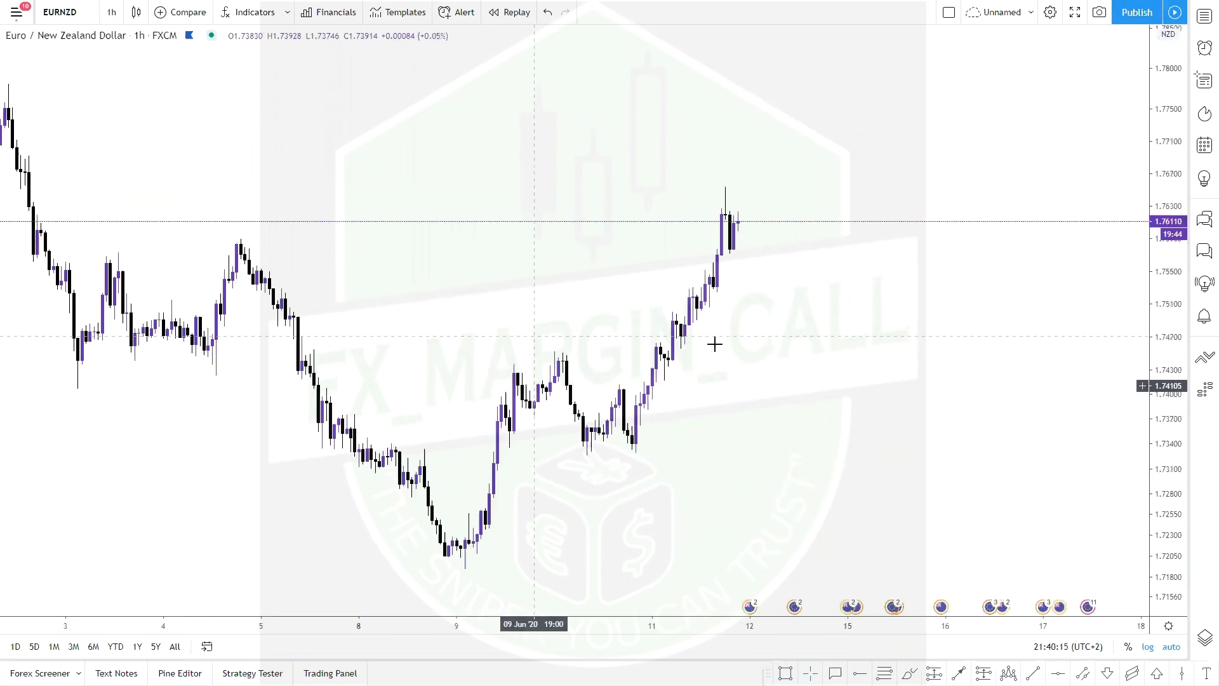
Step: Place a horizontal ray at about 1.7646 on the 1-hour chart, starting before the early June sell-off and level with the latest high
scroll(558, 327, "down", 2)
scroll(705, 385, "right", 5)
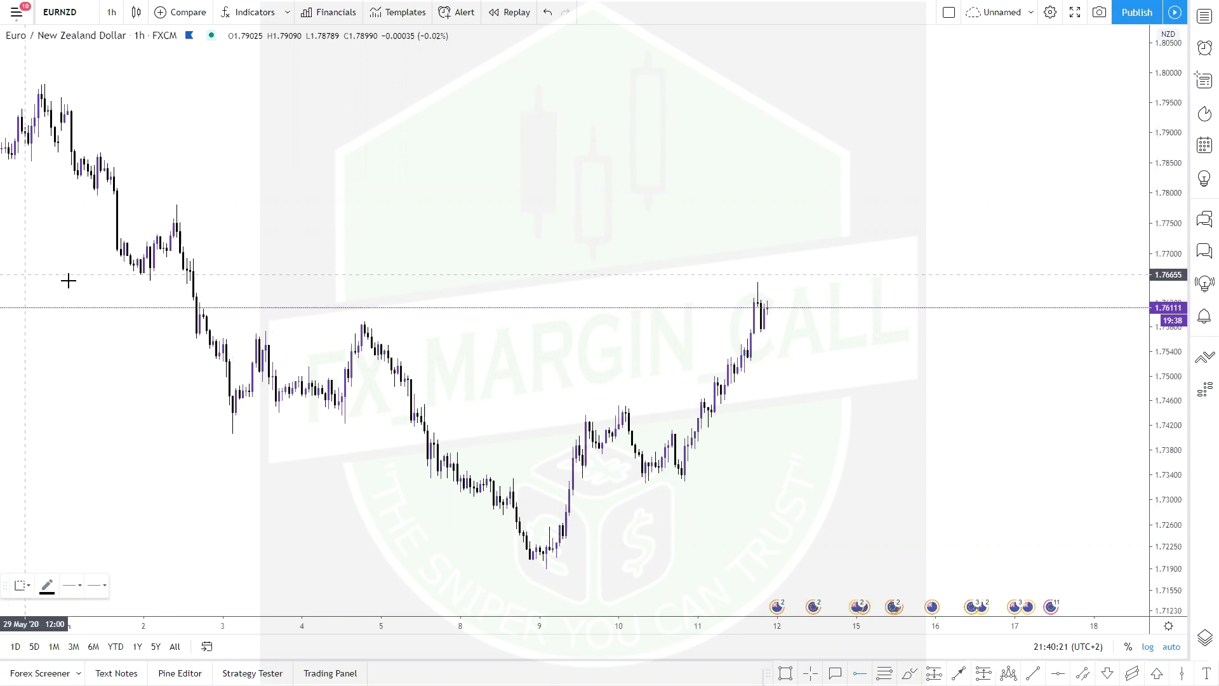
scroll(89, 287, "down", 3)
left_click(92, 285)
left_click_drag(516, 352, 455, 353)
scroll(455, 353, "up", 4)
left_click_drag(520, 303, 641, 337)
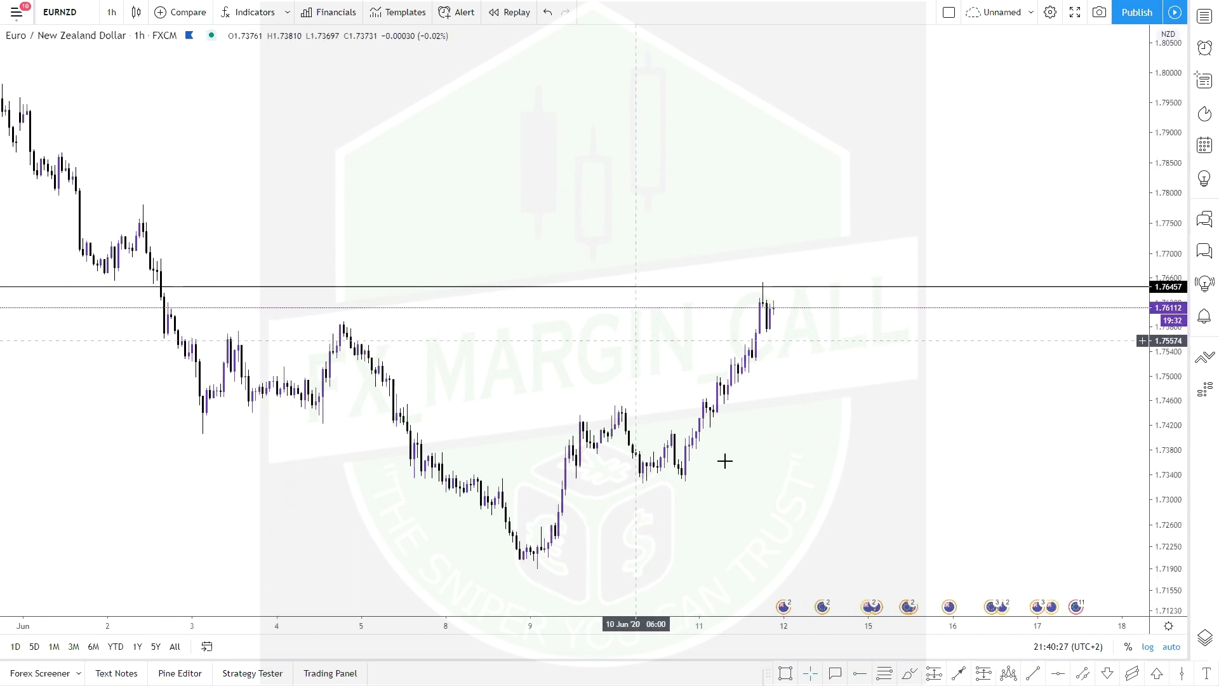
Step: Trace the rally with three arrows: up from about 1.720 to 1.746, down to about 1.734, and up to the 11 June high
scroll(705, 473, "up", 1)
left_click_drag(821, 470, 863, 475)
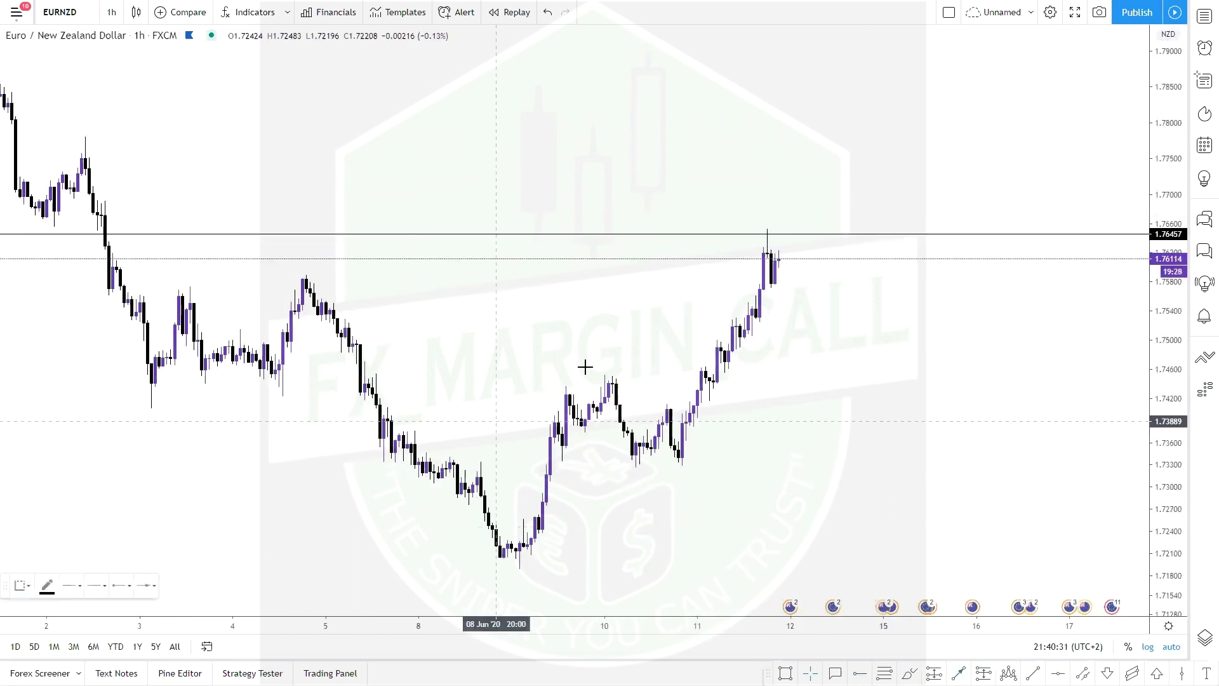
left_click_drag(504, 557, 682, 458)
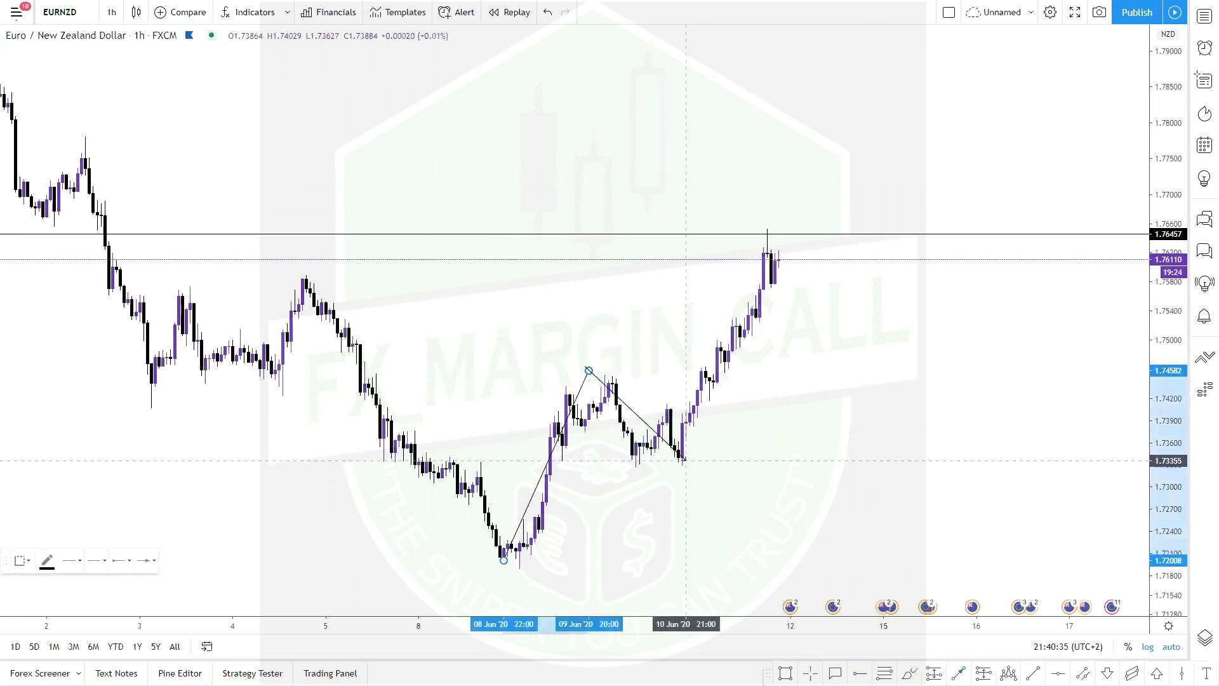
left_click_drag(685, 458, 766, 231)
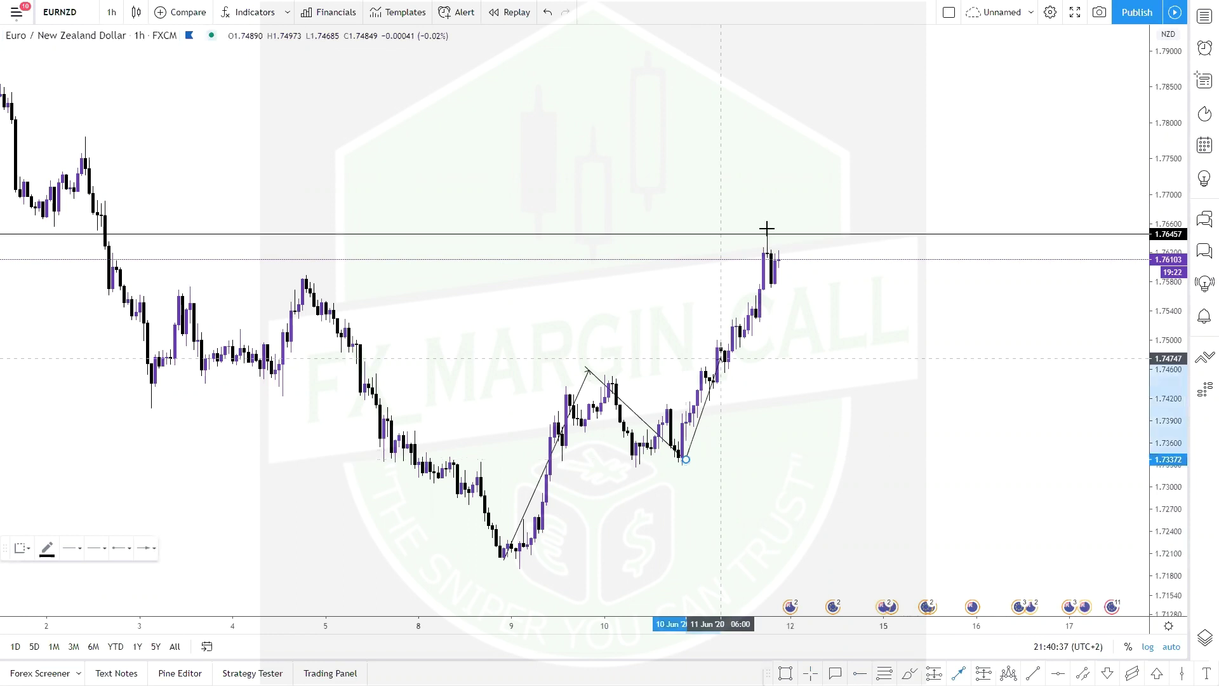
left_click(765, 425)
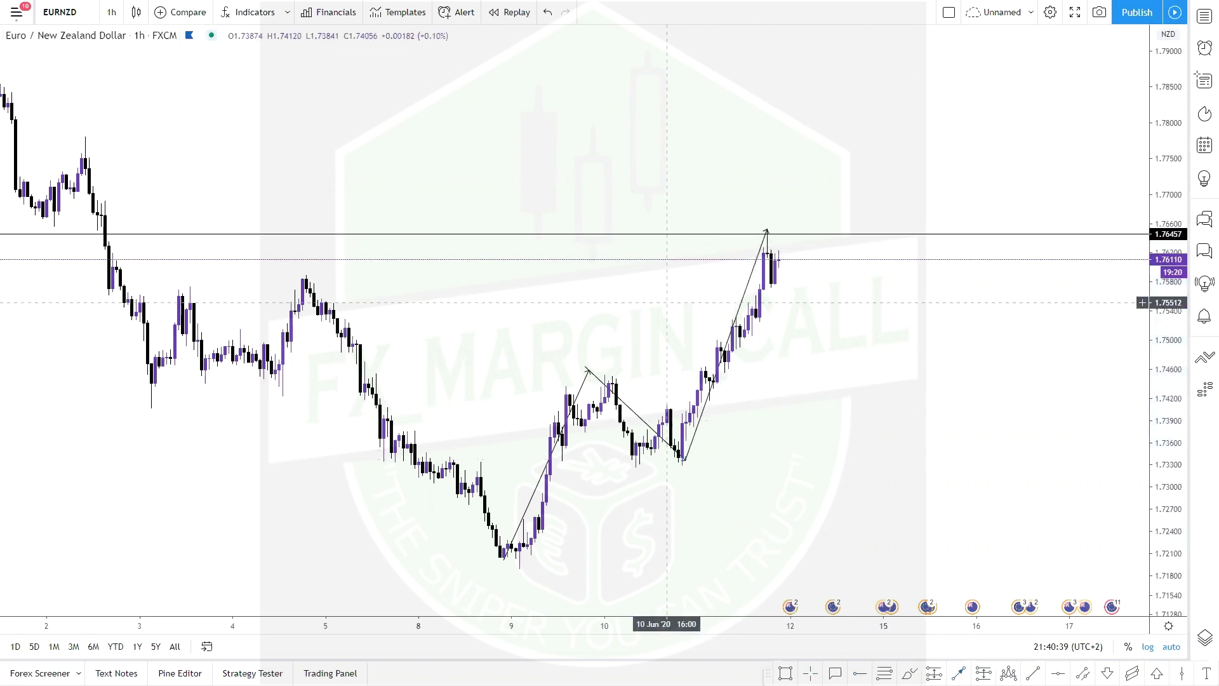
Step: Draw a supply zone rectangle from about 1.766 to 1.762, extending from the 11 June high to 17 June
left_click(786, 673)
left_click(759, 223)
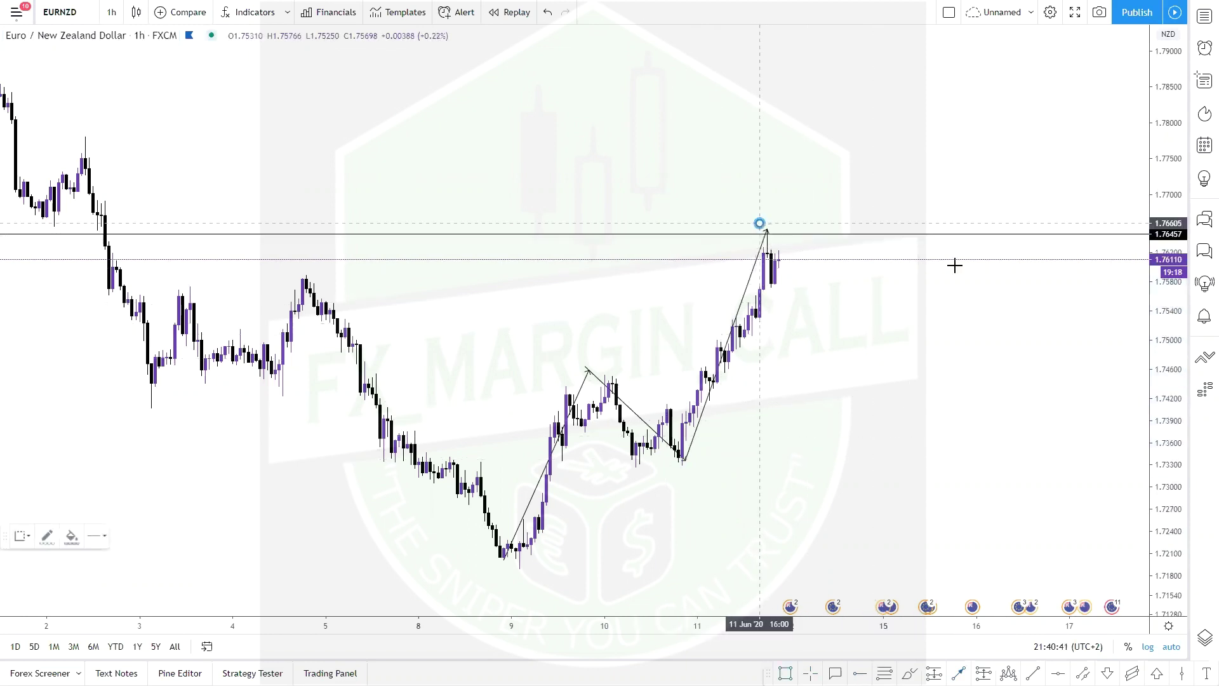
left_click(984, 267)
left_click(1107, 253)
left_click(896, 353)
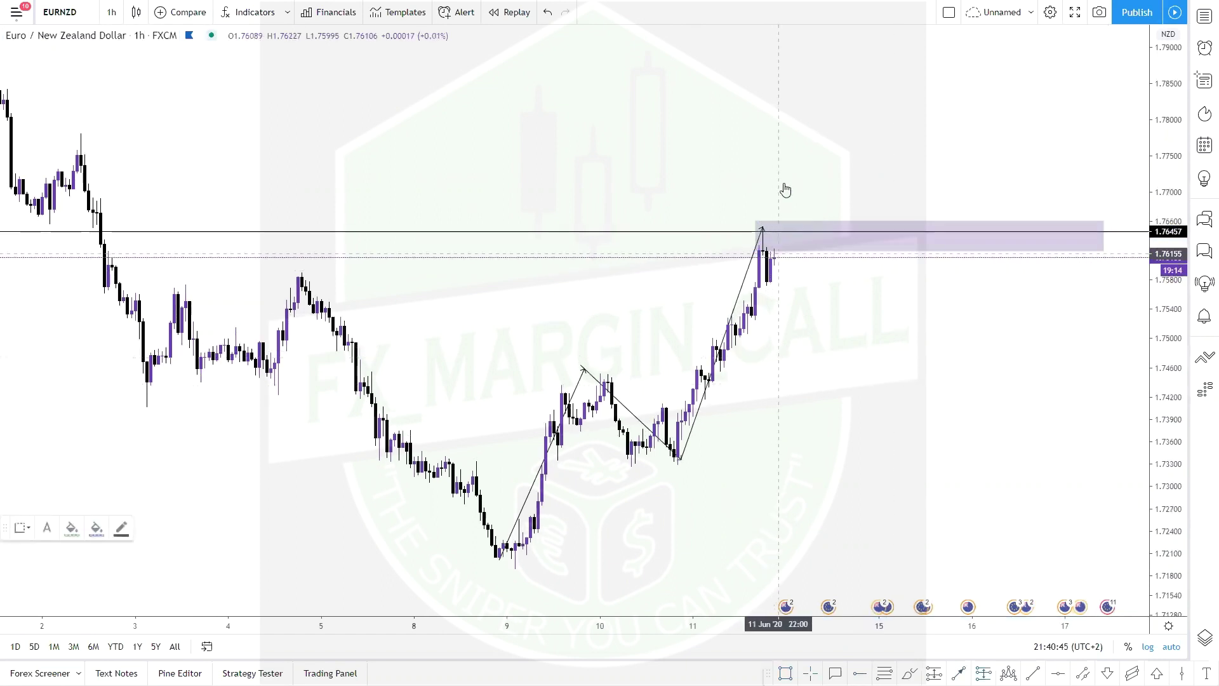
Step: Place a short position below the supply zone with entry at about 1.761, stop at about 1.766 and target at about 1.735
left_click(778, 254)
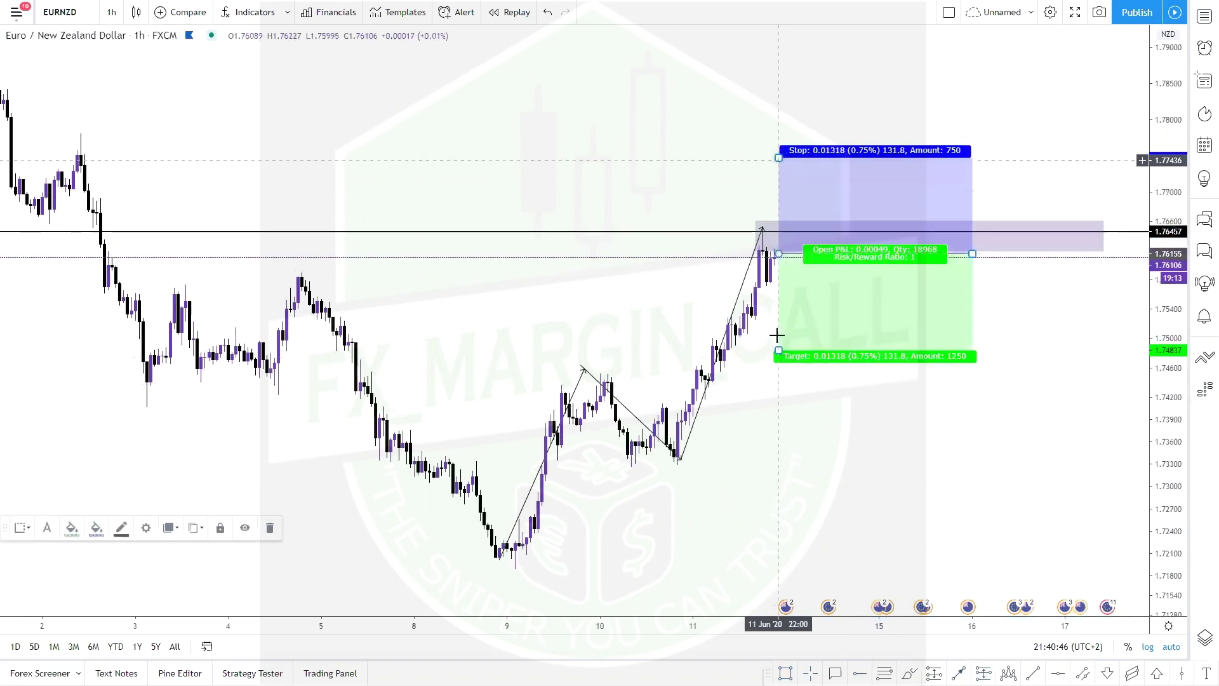
left_click_drag(778, 349, 786, 444)
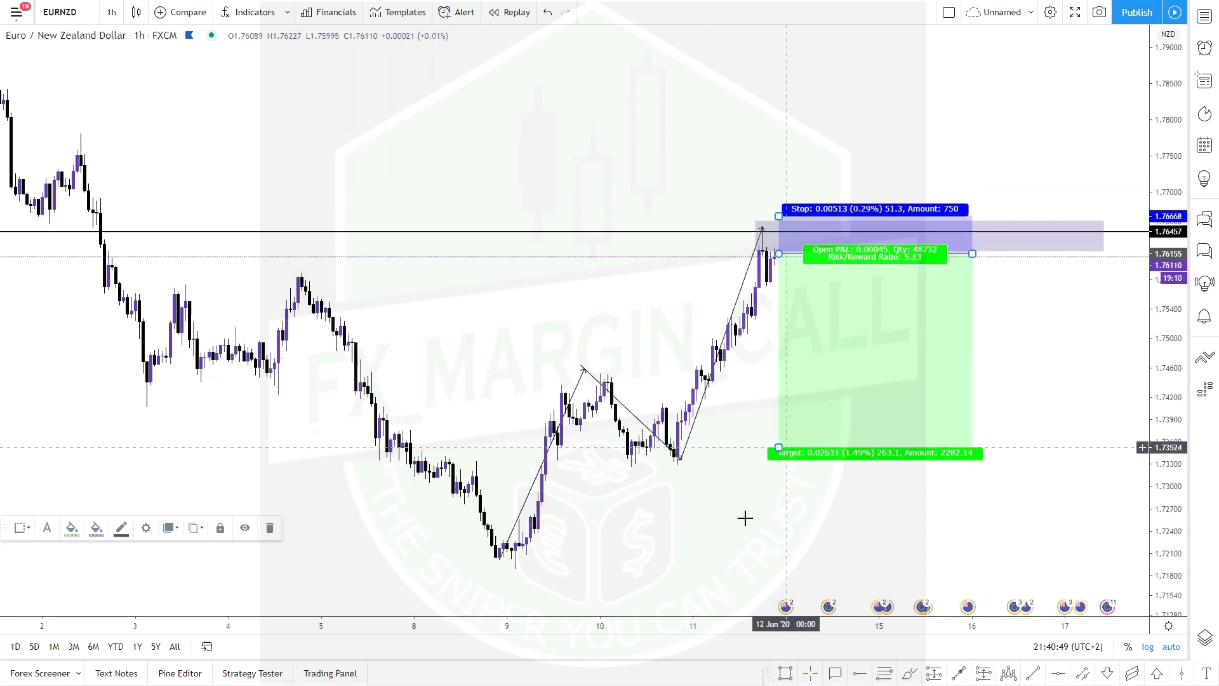
left_click(662, 517)
Step: Draw a demand zone rectangle from about 1.735 to 1.732, extending from the 10 June low to 17 June
left_click(786, 673)
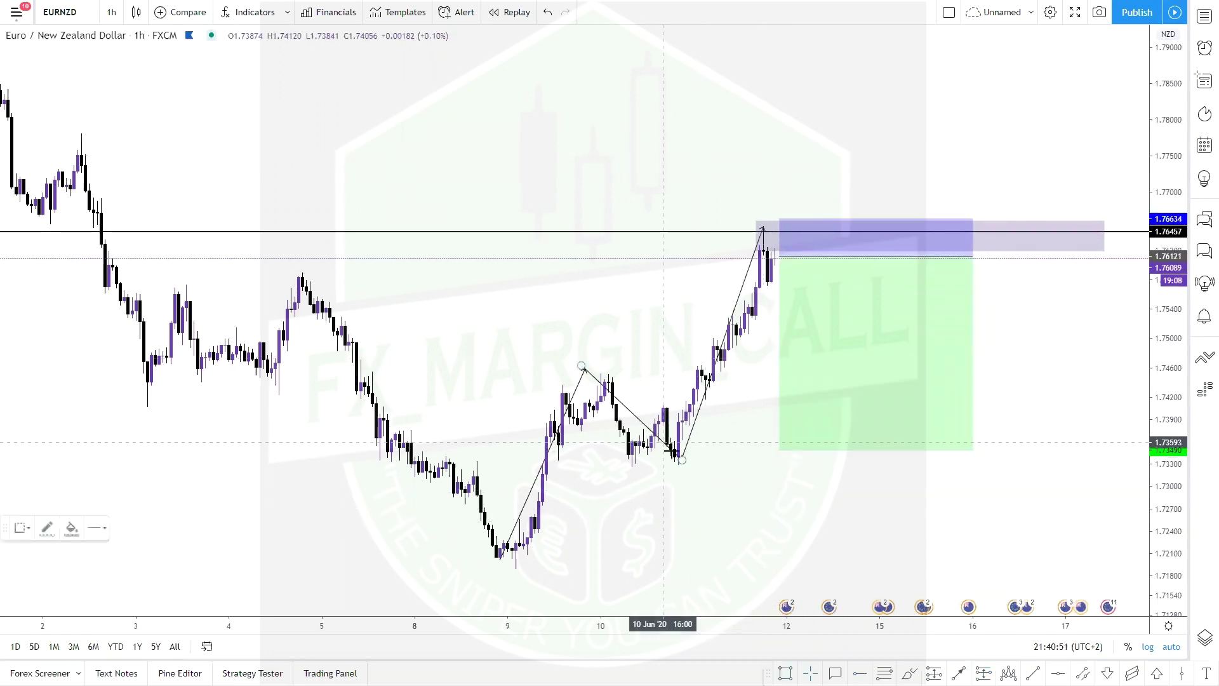
left_click(671, 448)
left_click(1088, 469)
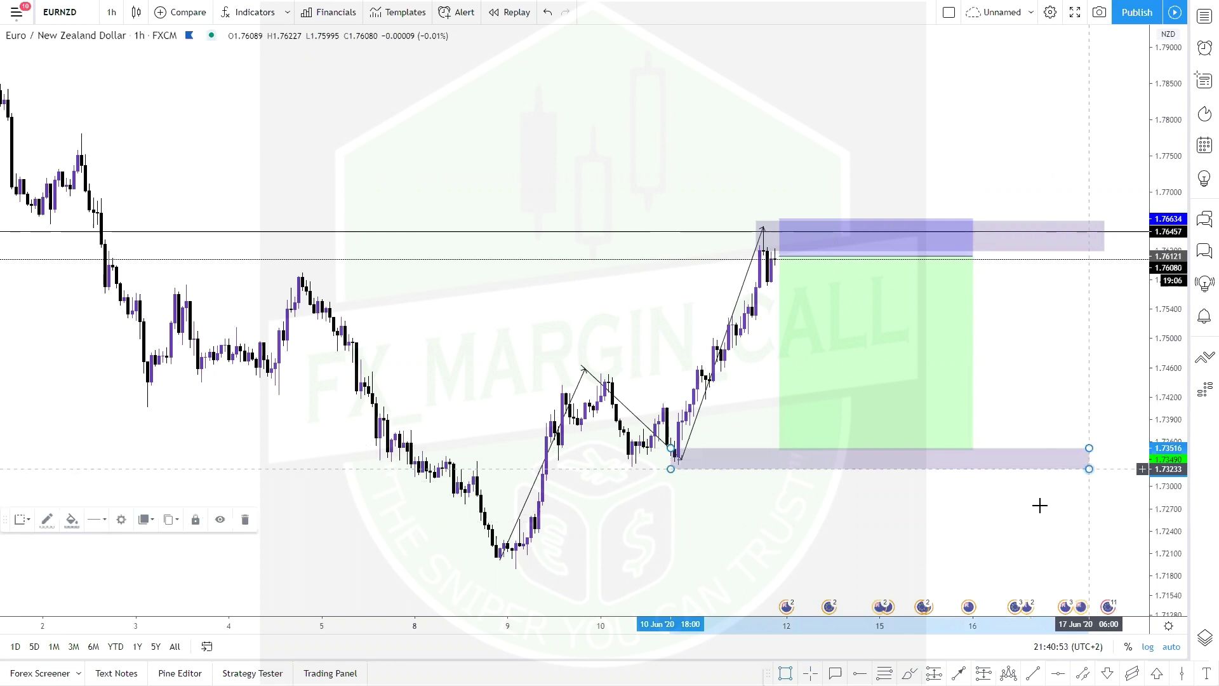
left_click(1050, 510)
left_click(782, 253)
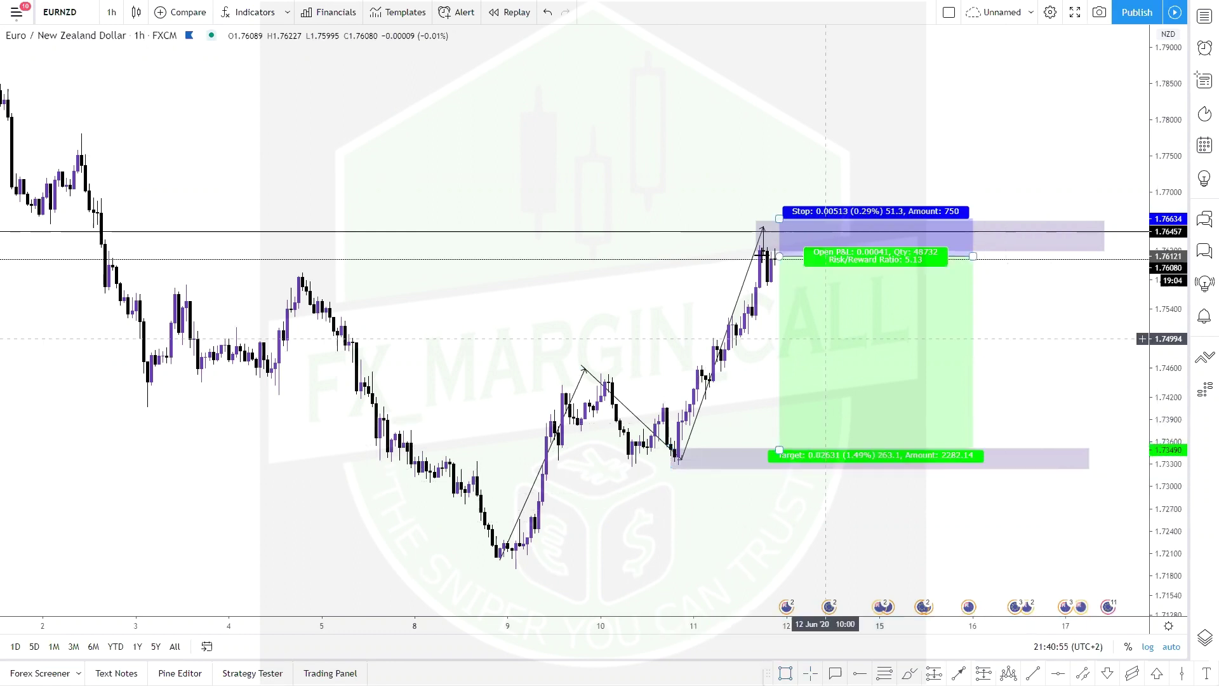
left_click(612, 294)
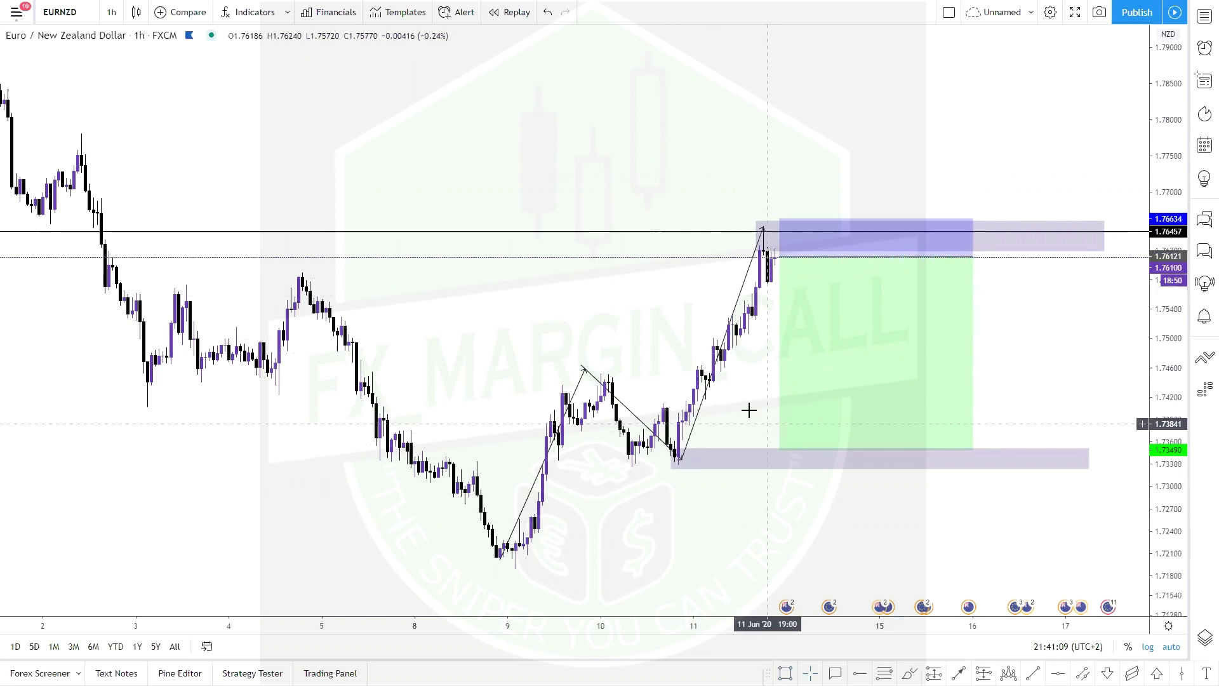
left_click(575, 385)
left_click(676, 456)
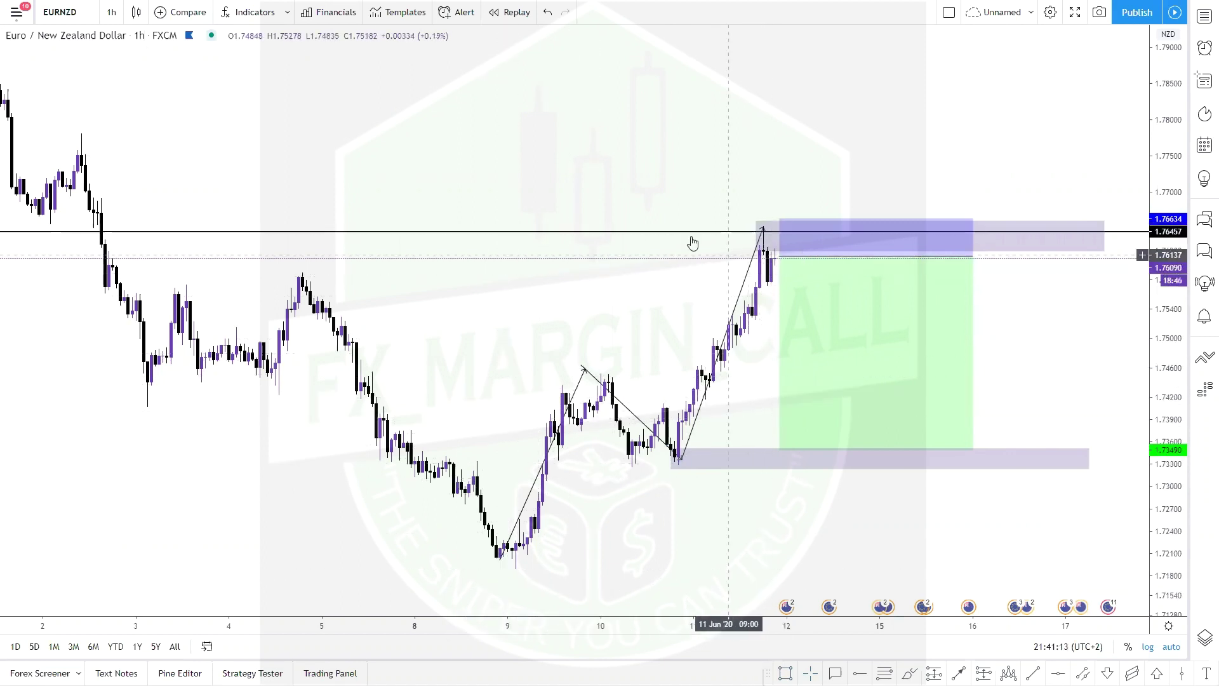
left_click(666, 271)
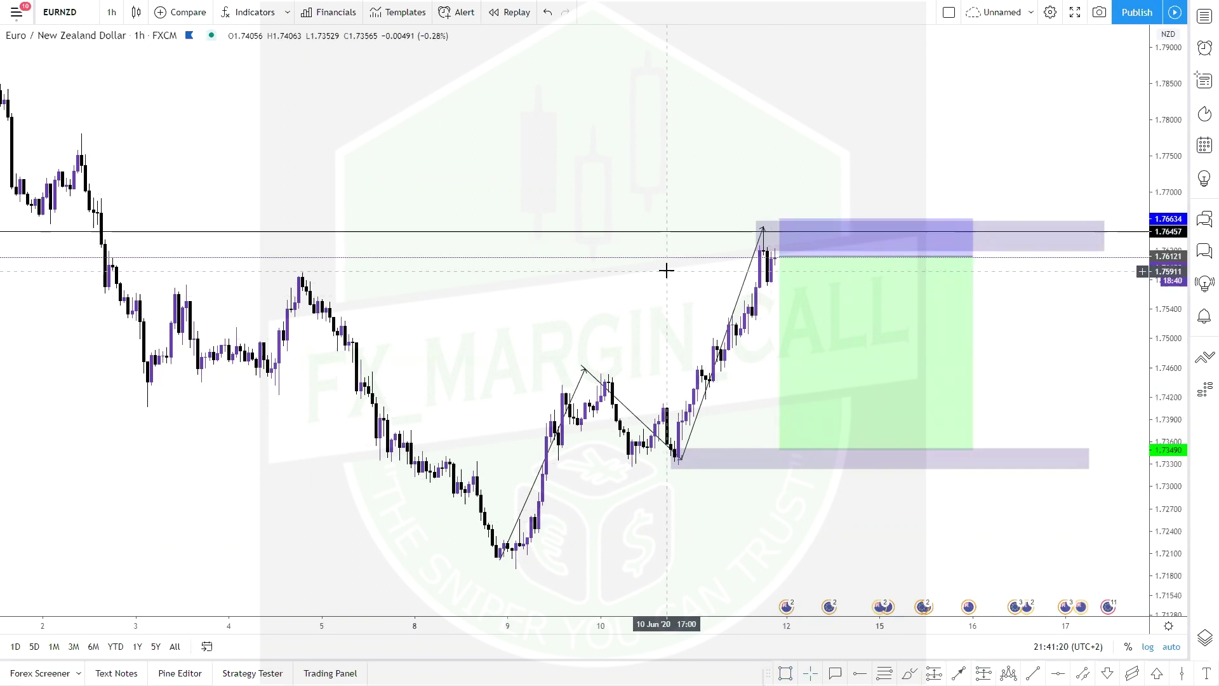
Step: Move the short position to an entry of about 1.762 with stop at about 1.767, and adjust its target to about 1.7346
left_click_drag(797, 308, 791, 297)
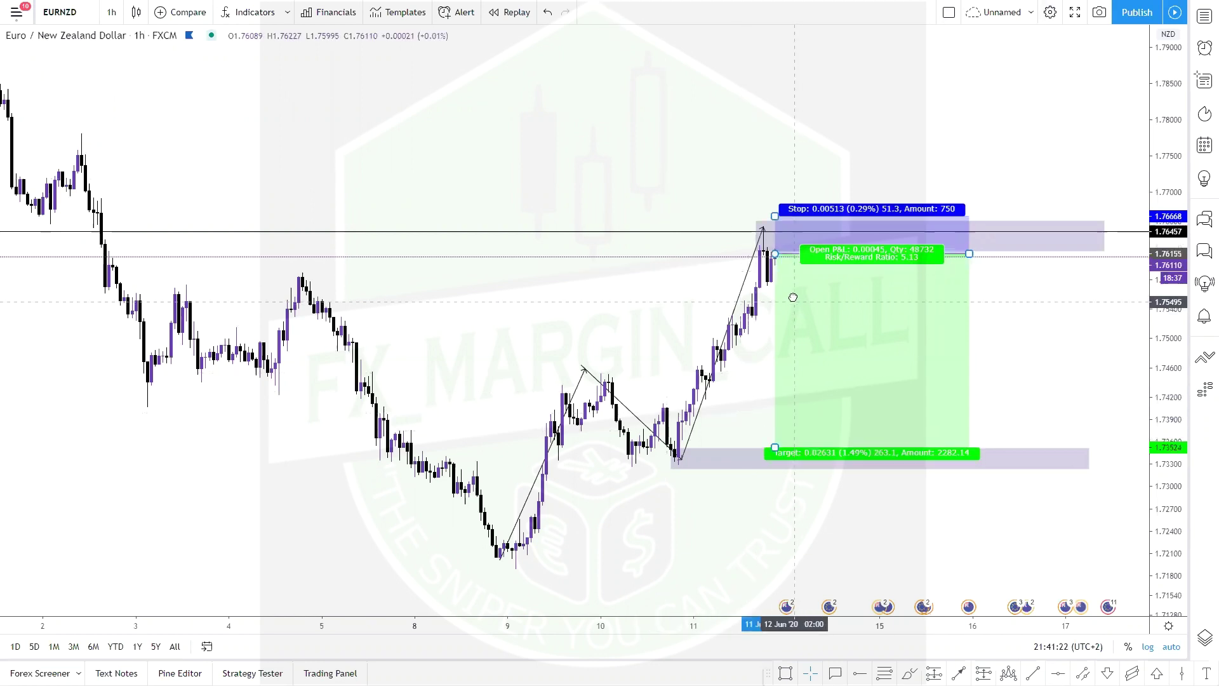
left_click_drag(774, 443, 774, 452)
left_click(762, 435)
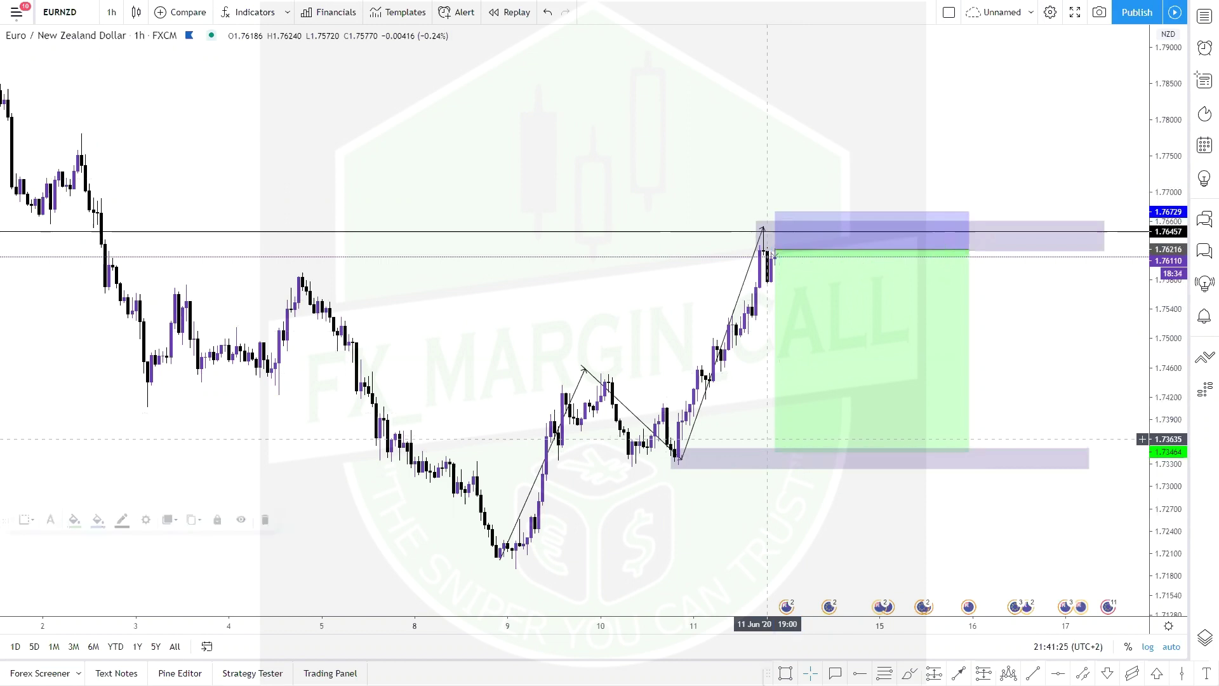
Step: Draw a falling arrow from the short entry to the demand zone, and a rising arrow from there to about 1.789
left_click(958, 673)
left_click(779, 249)
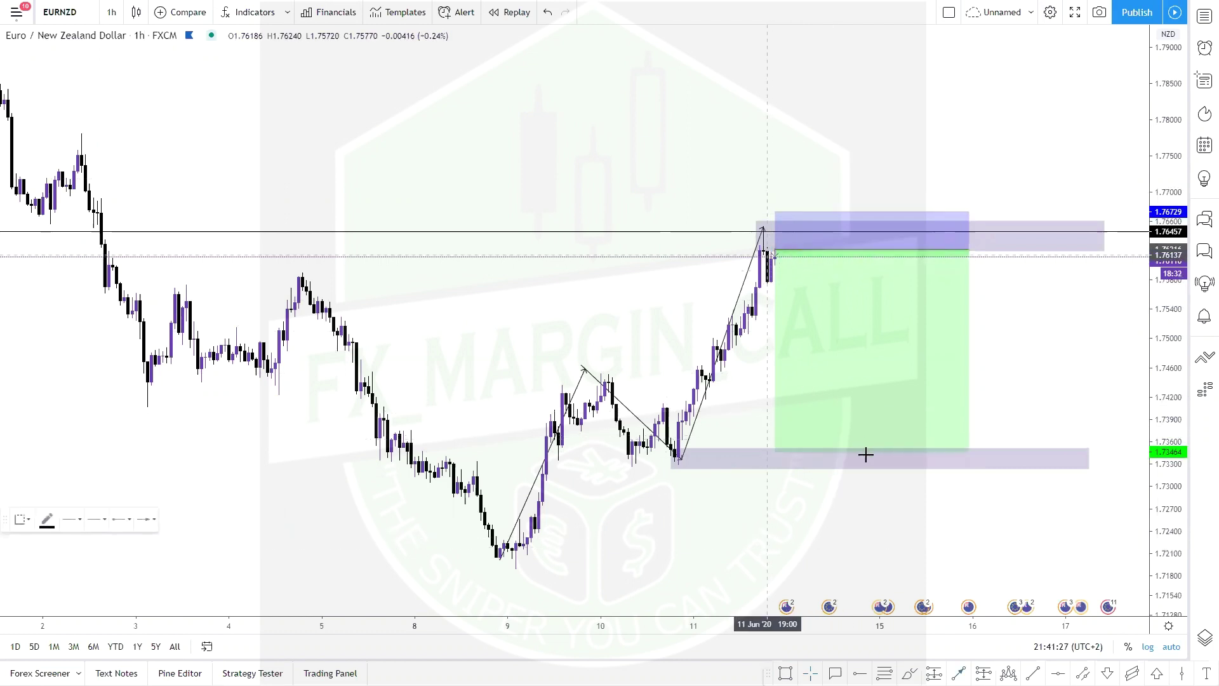
left_click(868, 455)
left_click(958, 673)
left_click(879, 449)
left_click(980, 55)
left_click(804, 138)
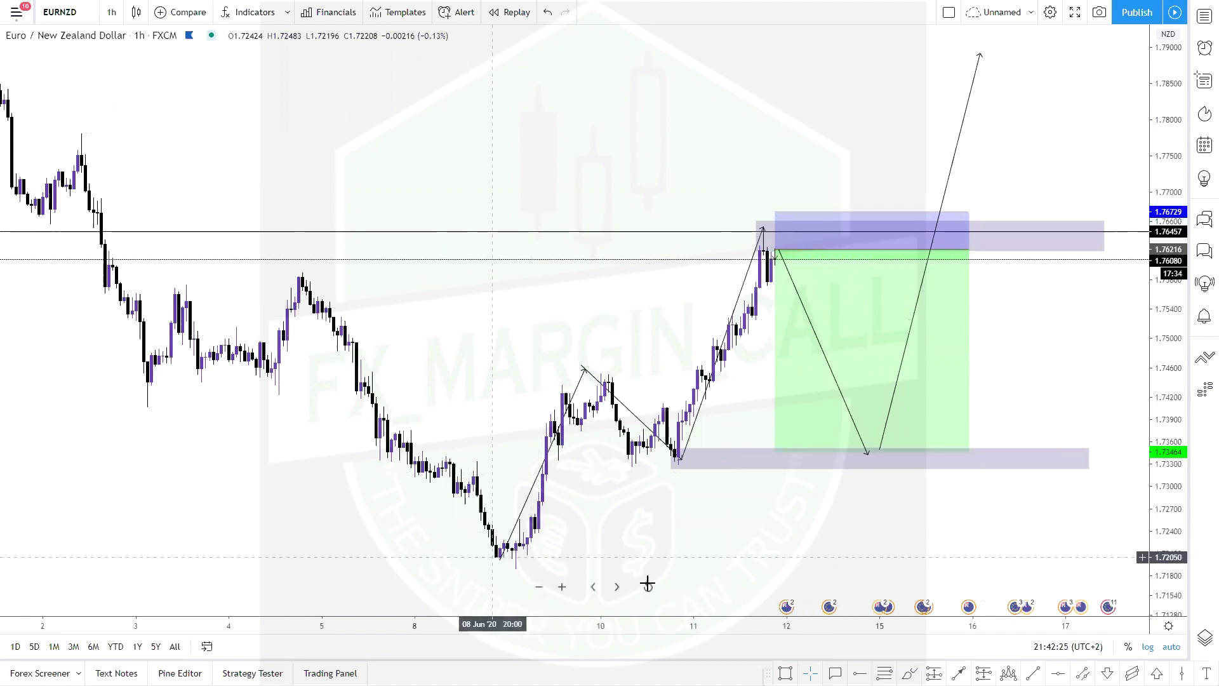
Step: Draw a rectangle around the whole rally, from about 1.721 on 8 June to about 1.767 on 11 June
left_click(786, 673)
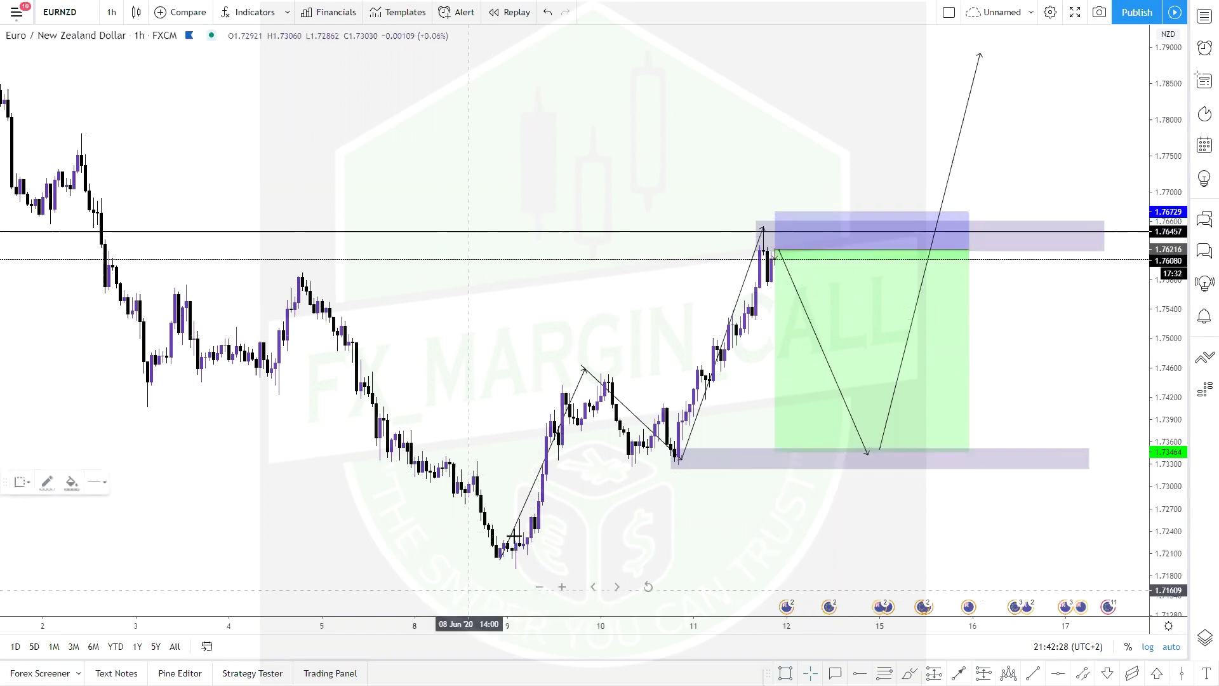
left_click(496, 555)
left_click(798, 248)
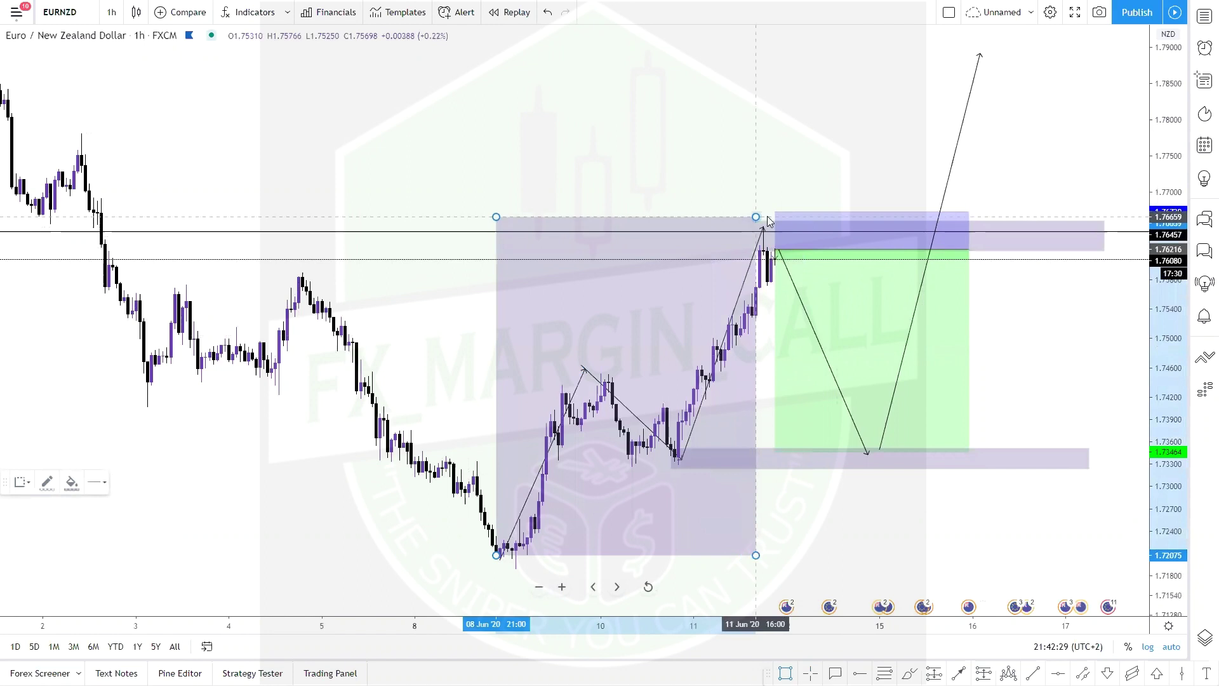
left_click(771, 214)
left_click(763, 185)
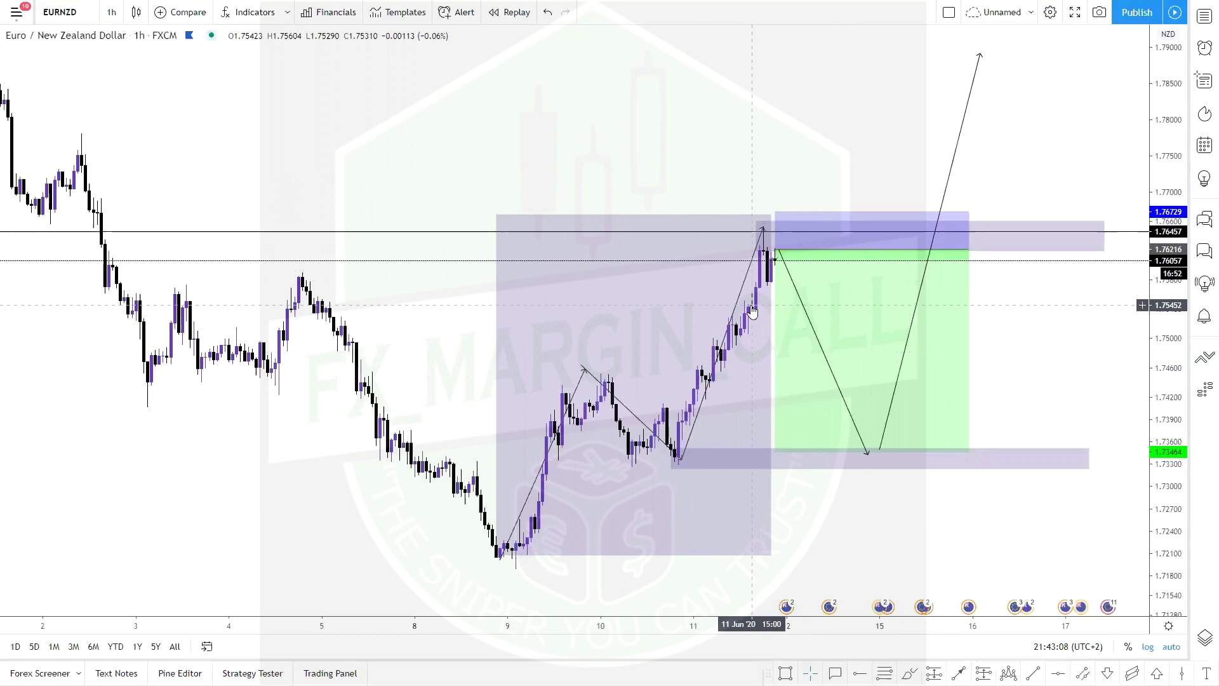
Step: Delete the large rectangle enclosing the rally
right_click(492, 248)
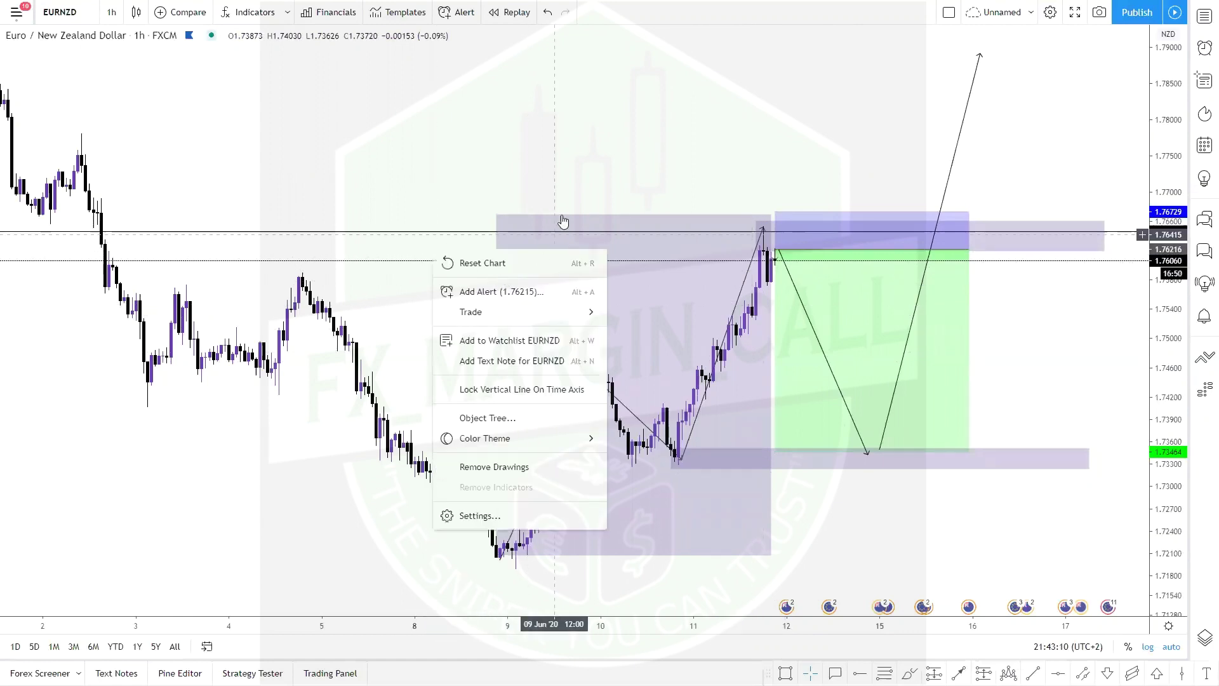
left_click(564, 219)
key("Delete")
Step: Delete the rising projection arrow that starts from the demand zone
scroll(571, 181, "up", 5)
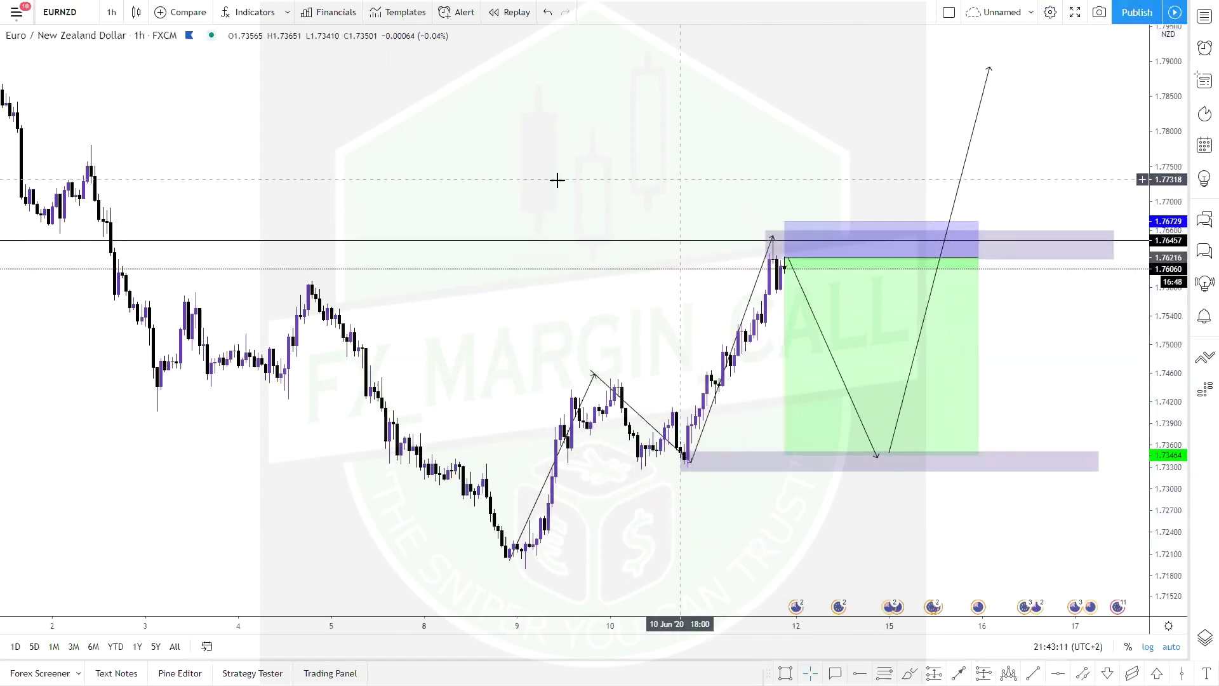
left_click_drag(727, 263, 802, 150)
left_click_drag(1112, 280, 1021, 351)
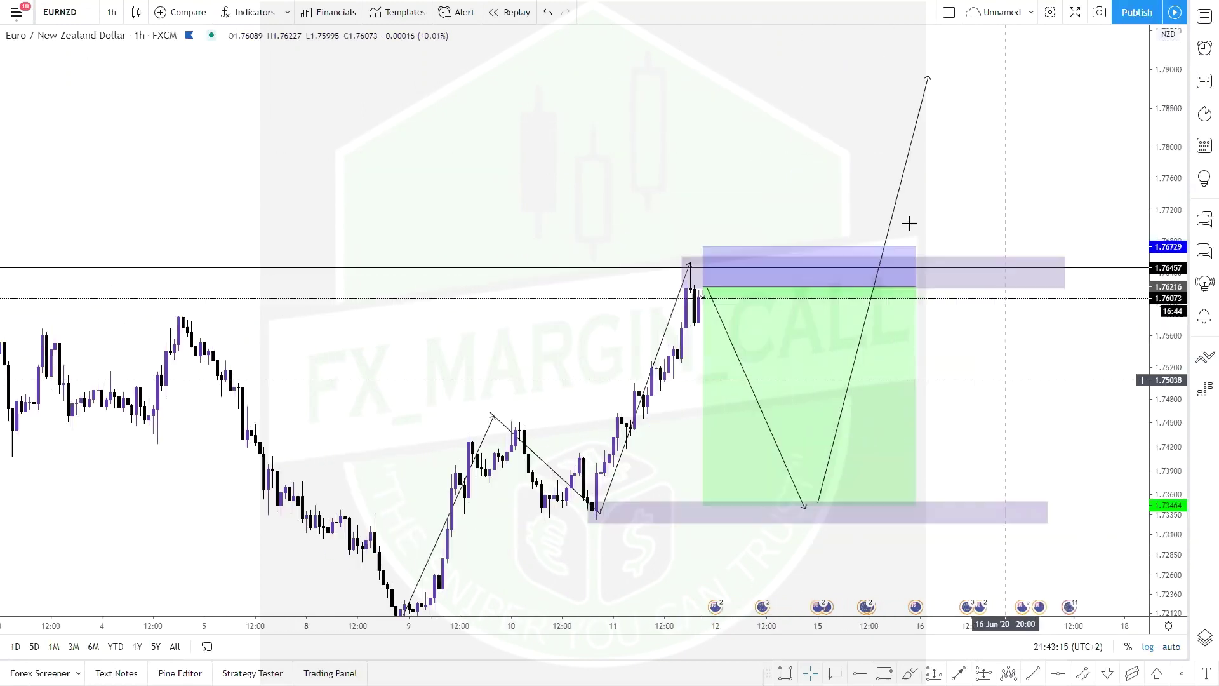
left_click(889, 224)
key("Delete")
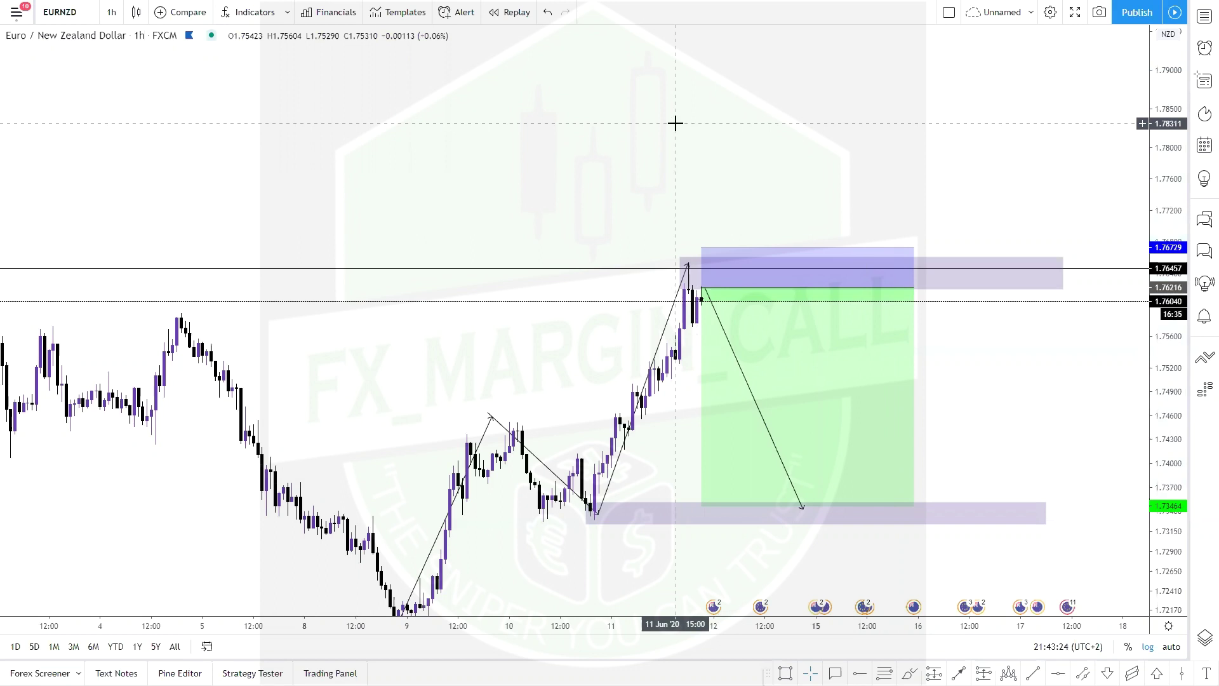
key("alt+t")
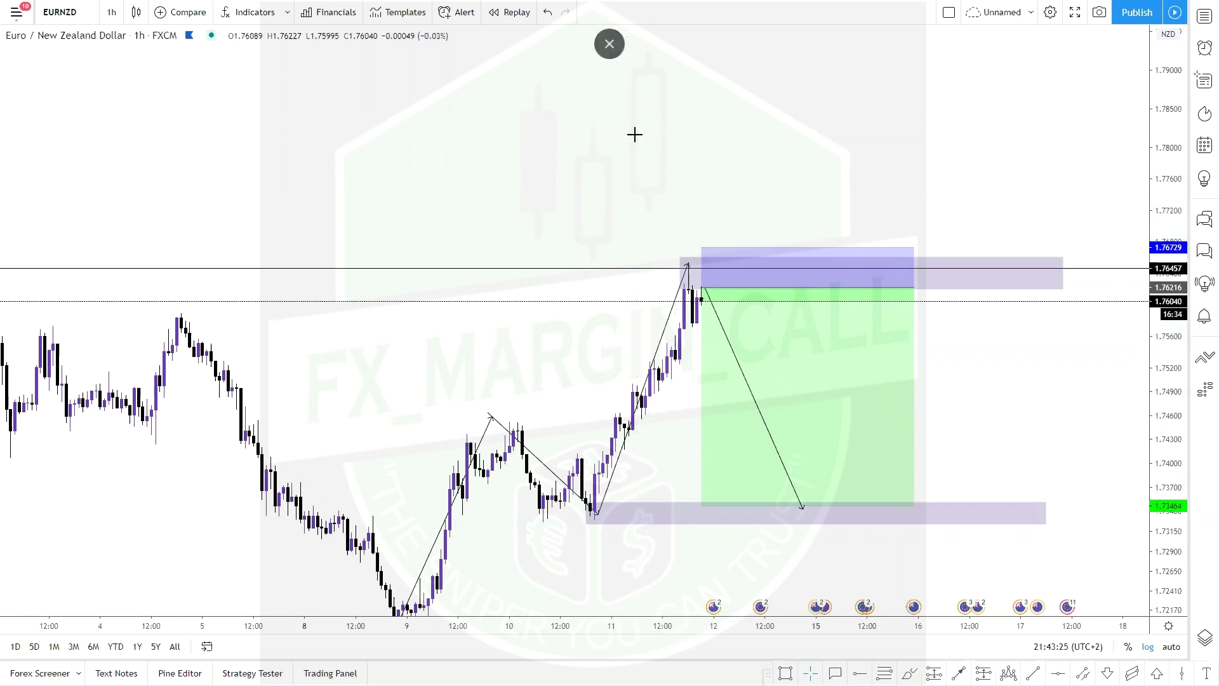